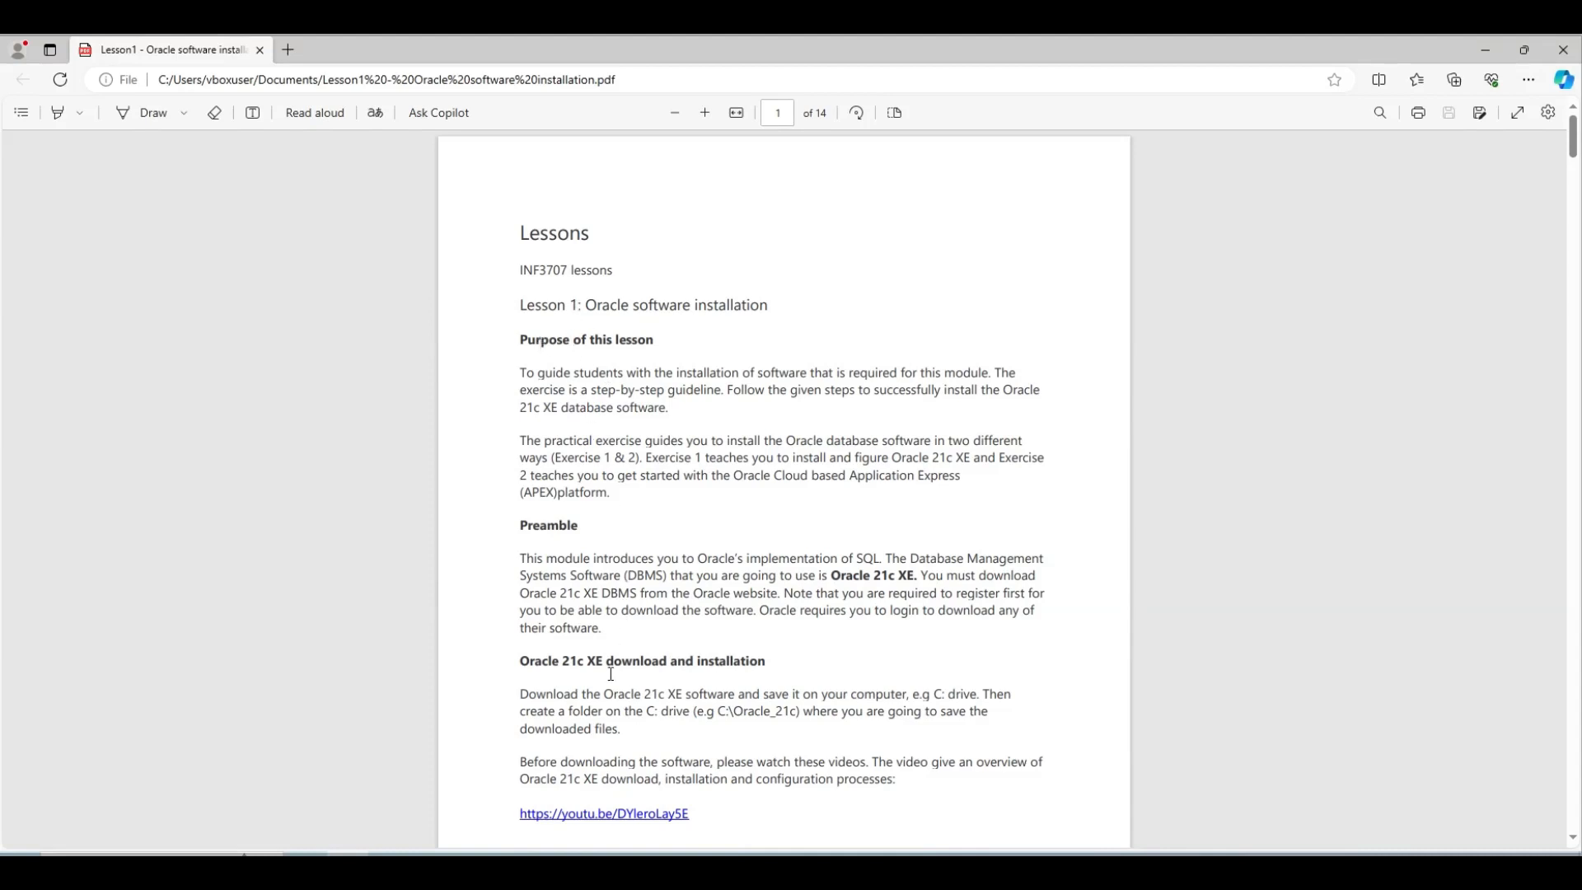
Scroll the Lesson 1 PDF to page 2, section 1.2 'Download the software from the Oracle website'
scroll(704, 648, "down", 4)
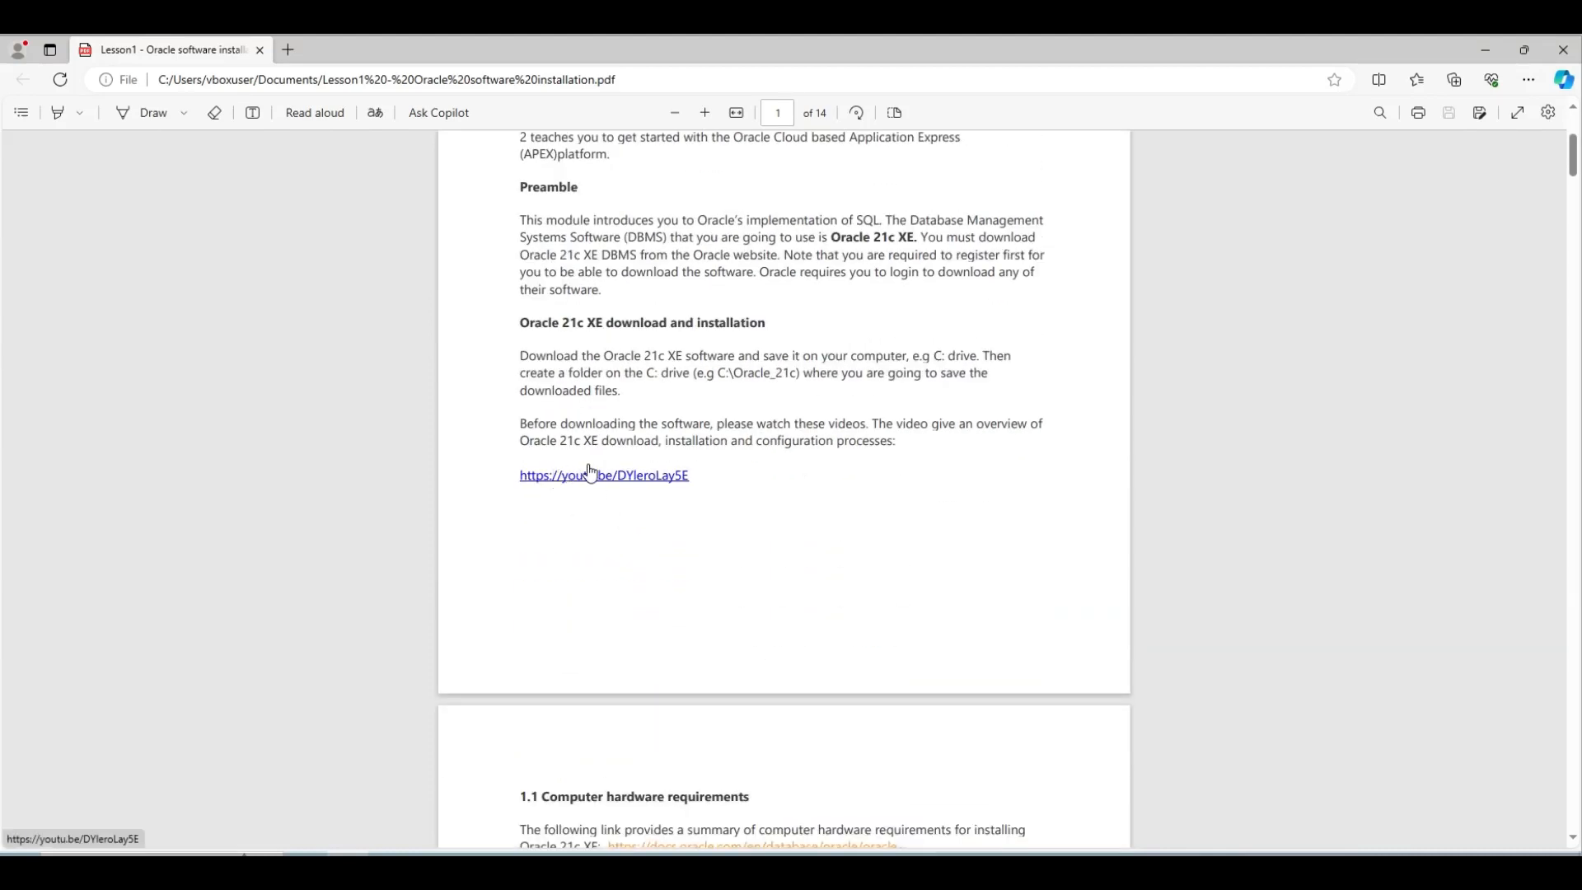
scroll(741, 472, "down", 2)
scroll(742, 473, "down", 3)
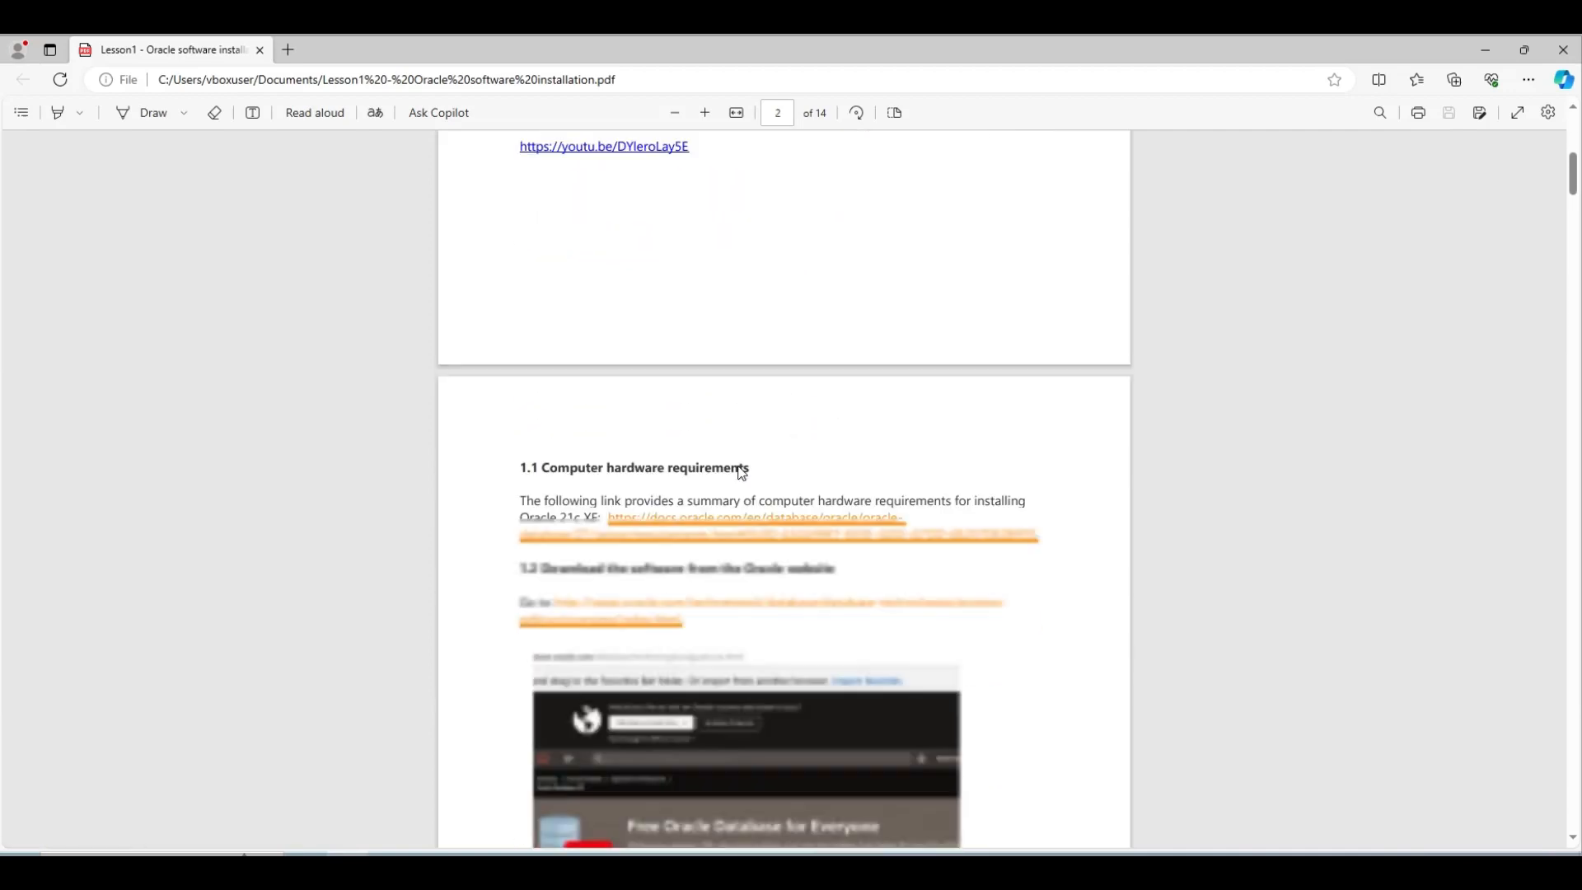
scroll(742, 472, "down", 1)
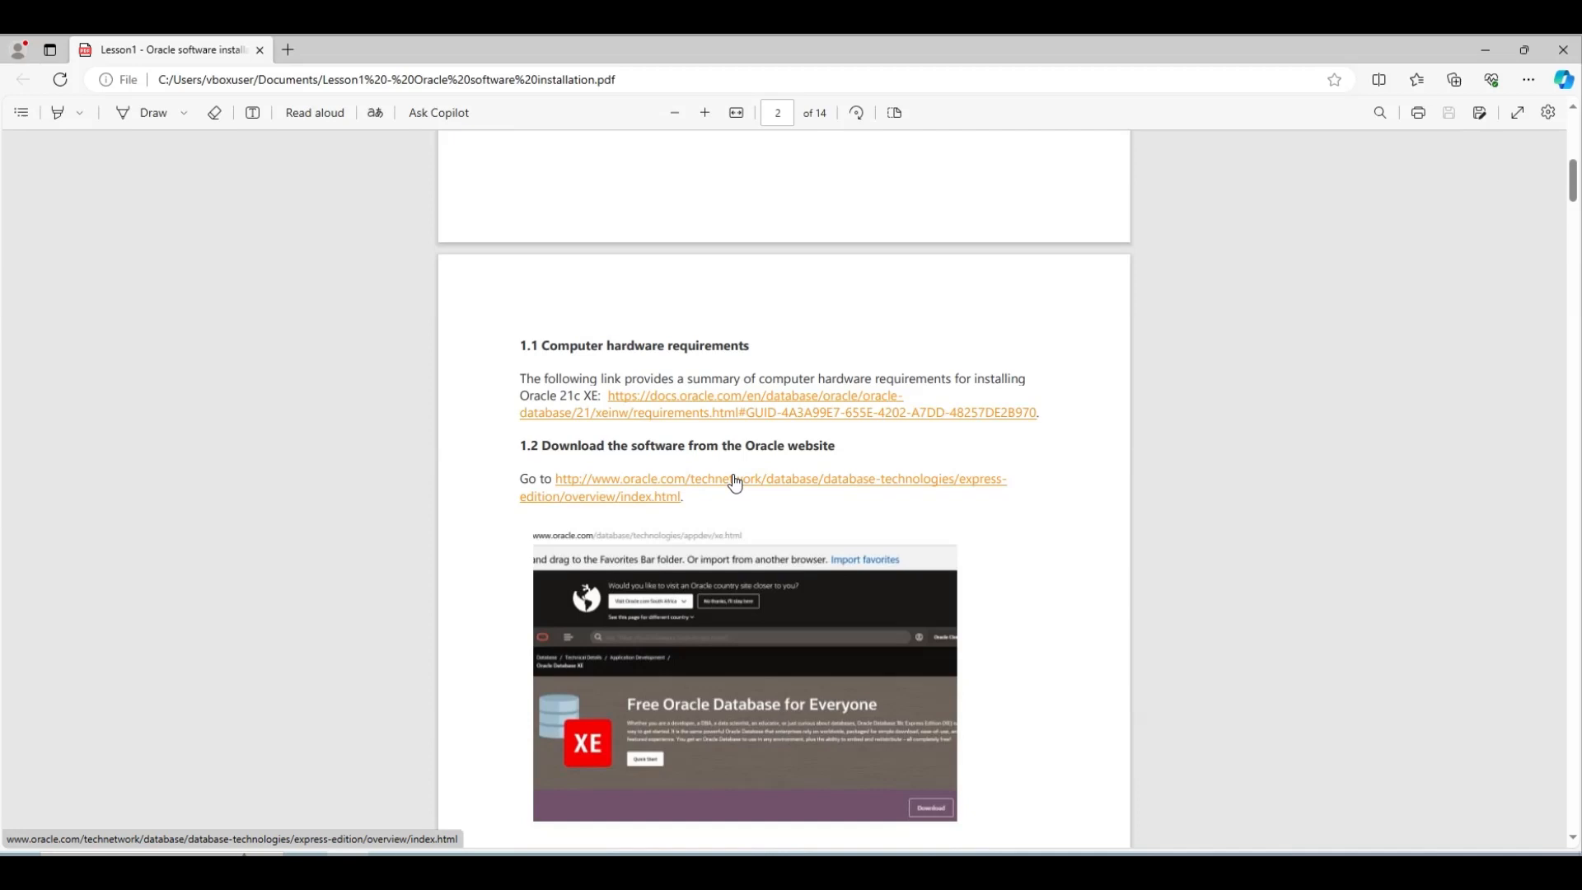
Follow the lesson's Oracle link to the Database XE Downloads page and start the Windows x64 download
left_click(736, 482)
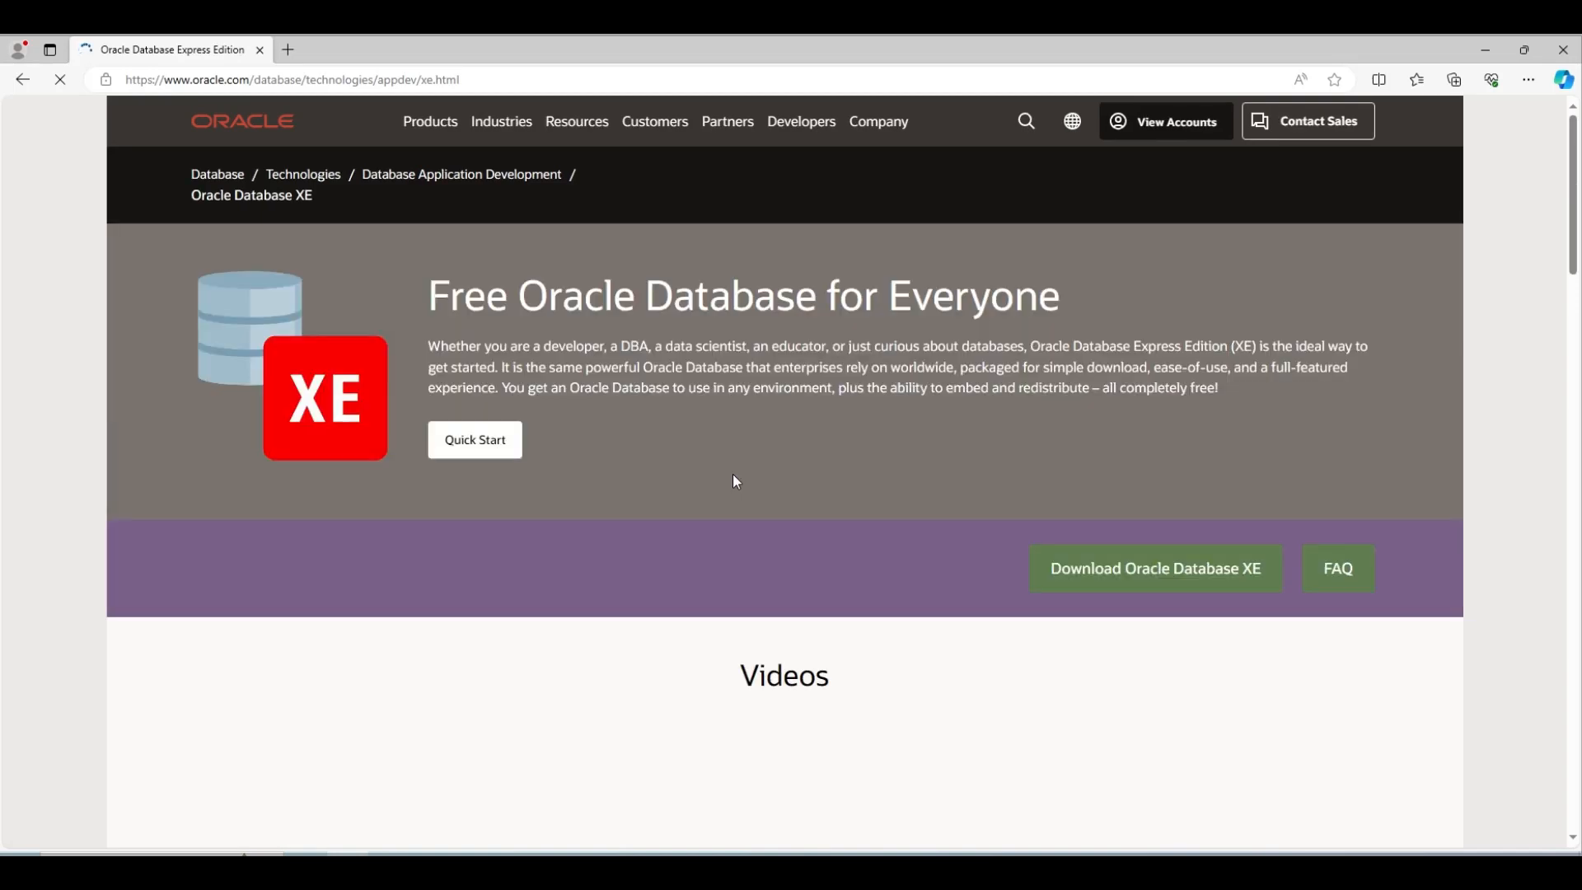
left_click(1110, 572)
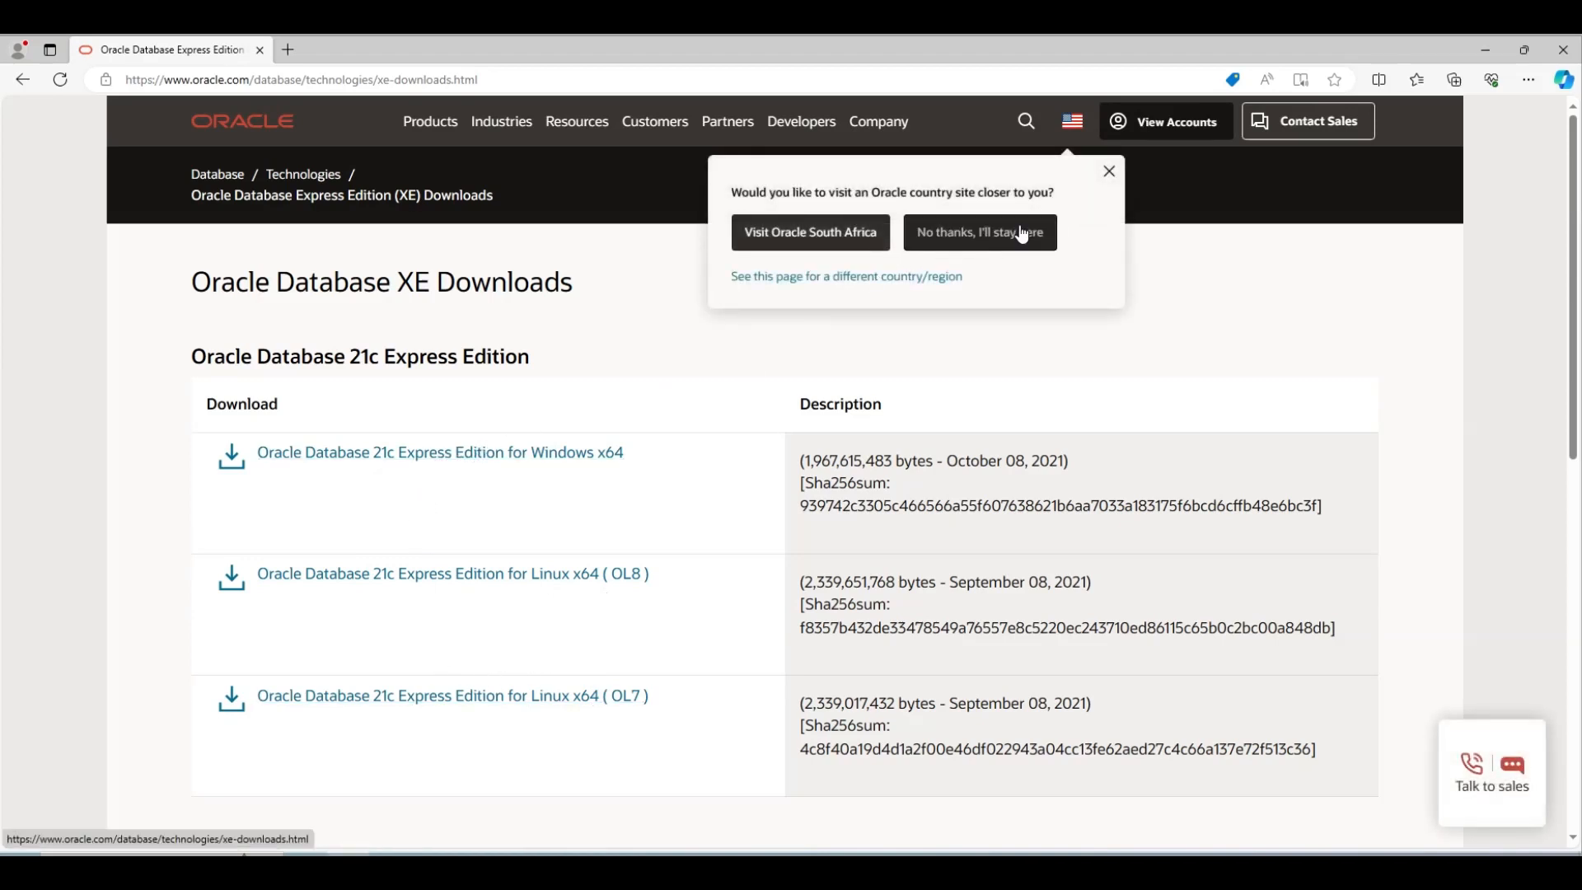
left_click(554, 455)
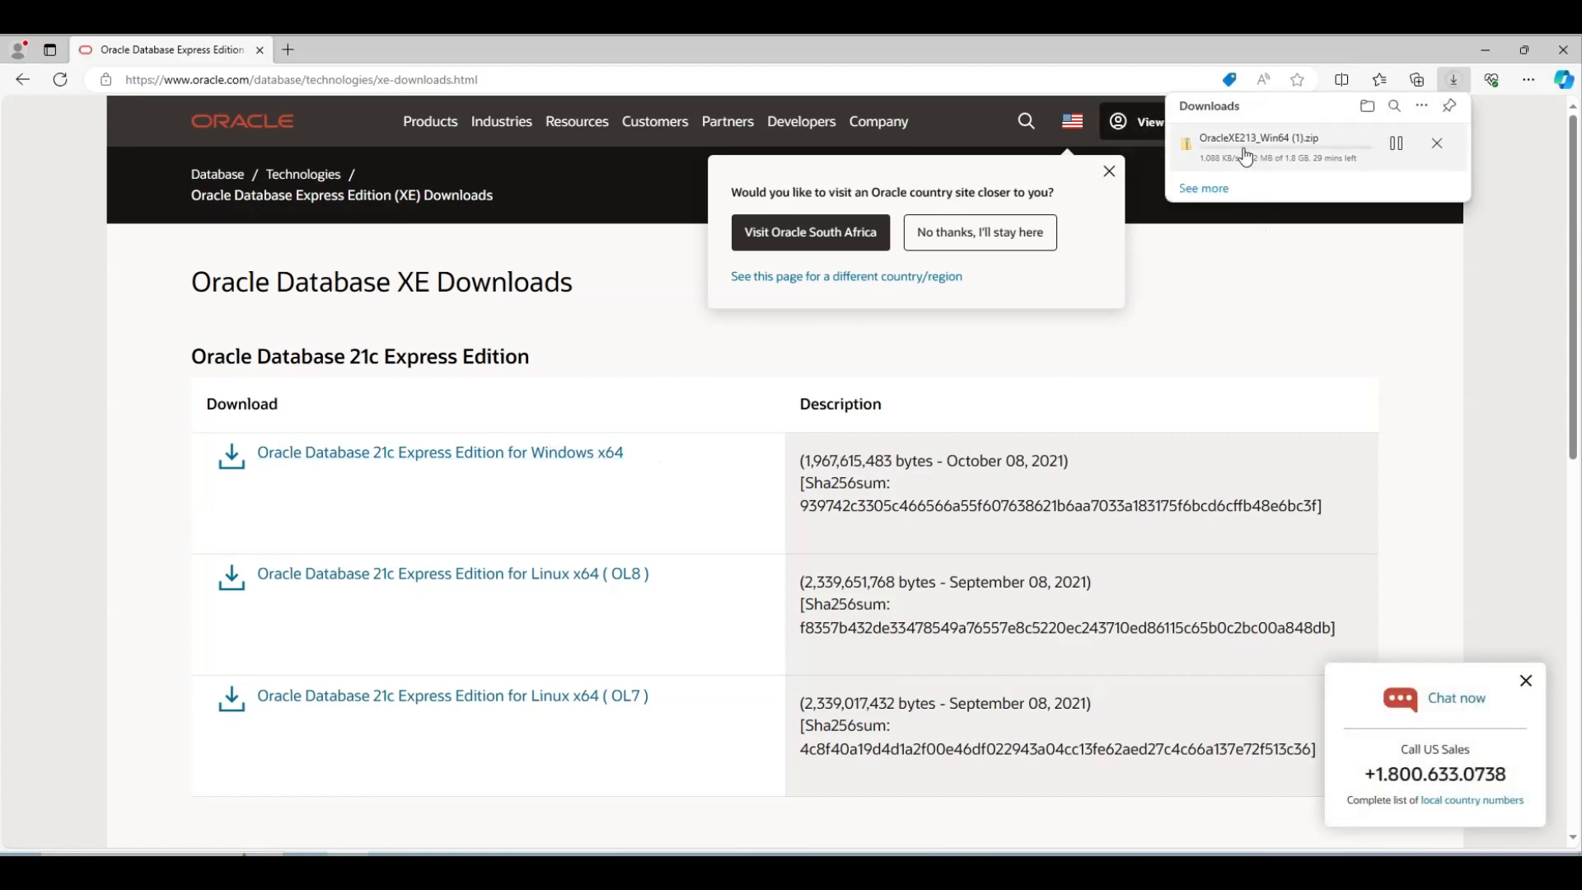
Pause and cancel the Windows x64 download, then close the downloads list
left_click(1406, 144)
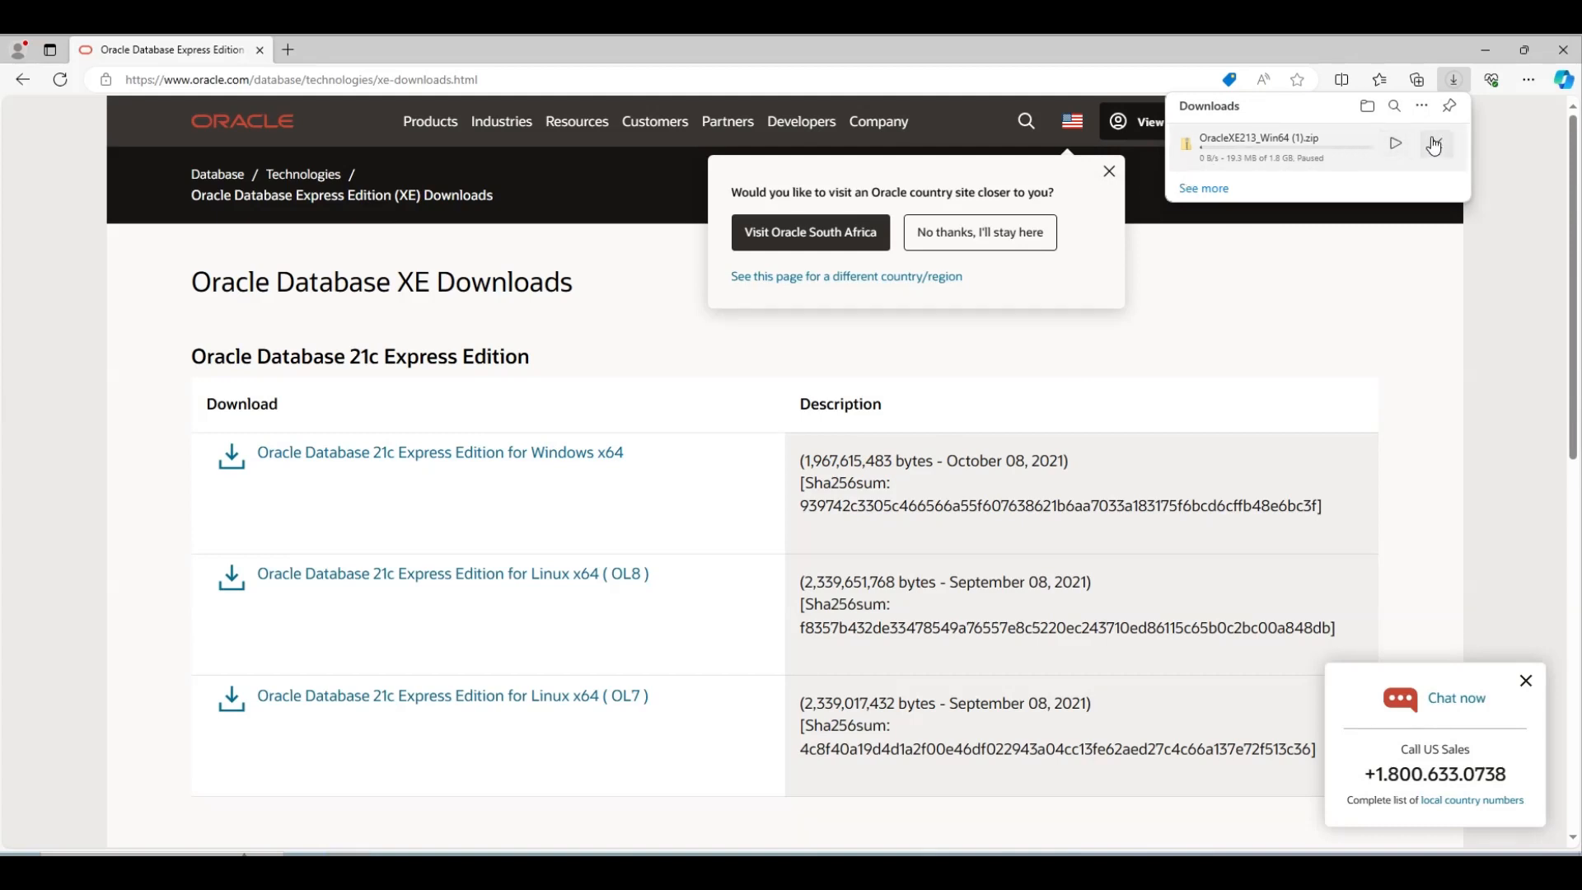
left_click(1435, 145)
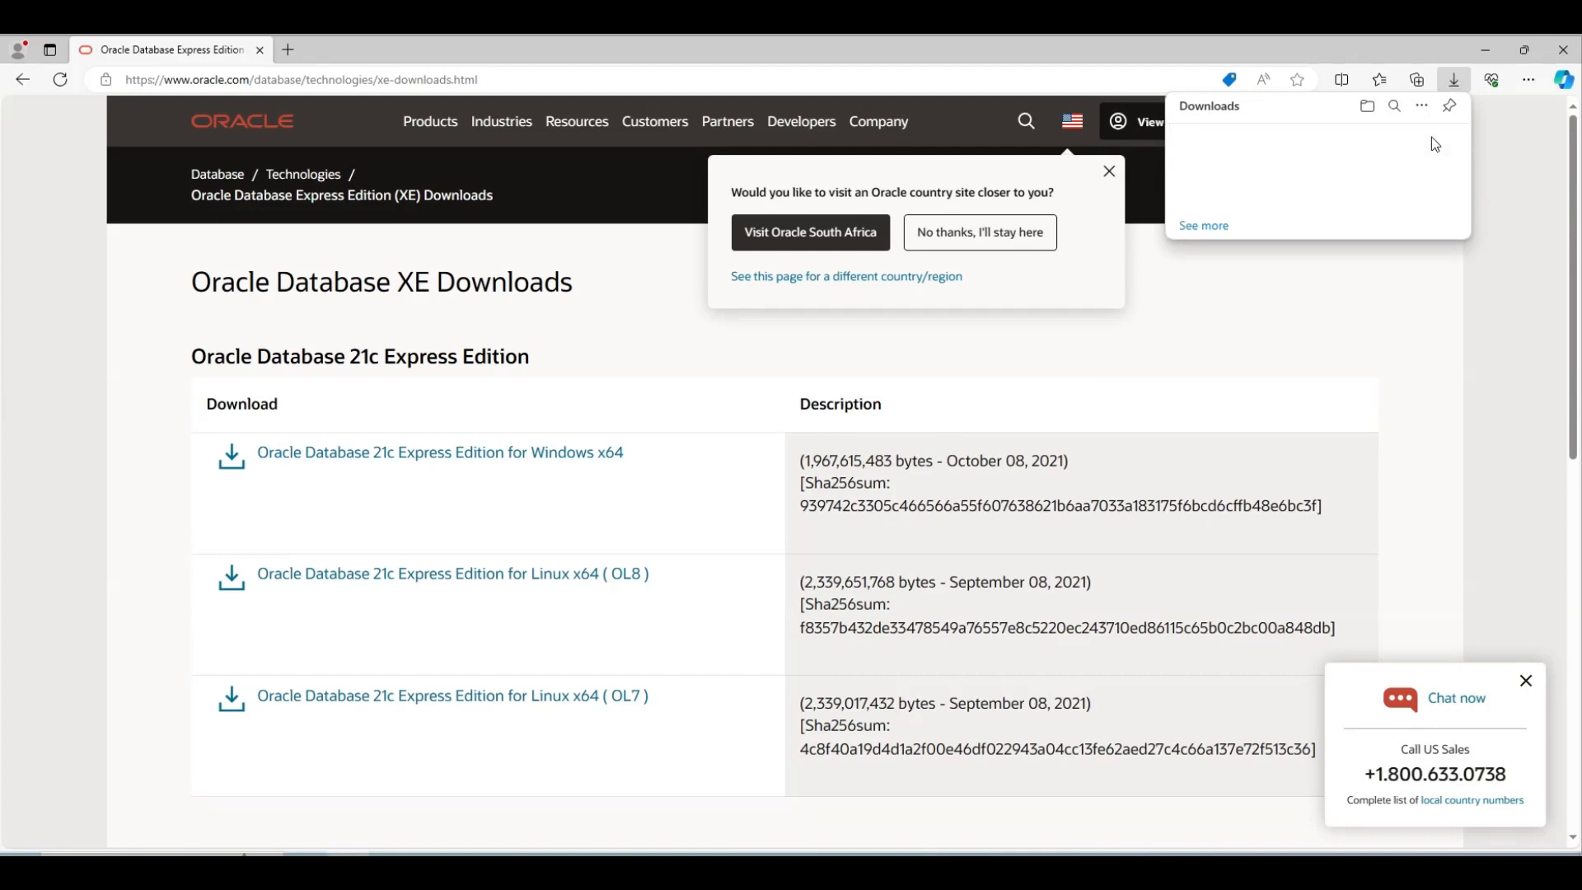
left_click(1107, 339)
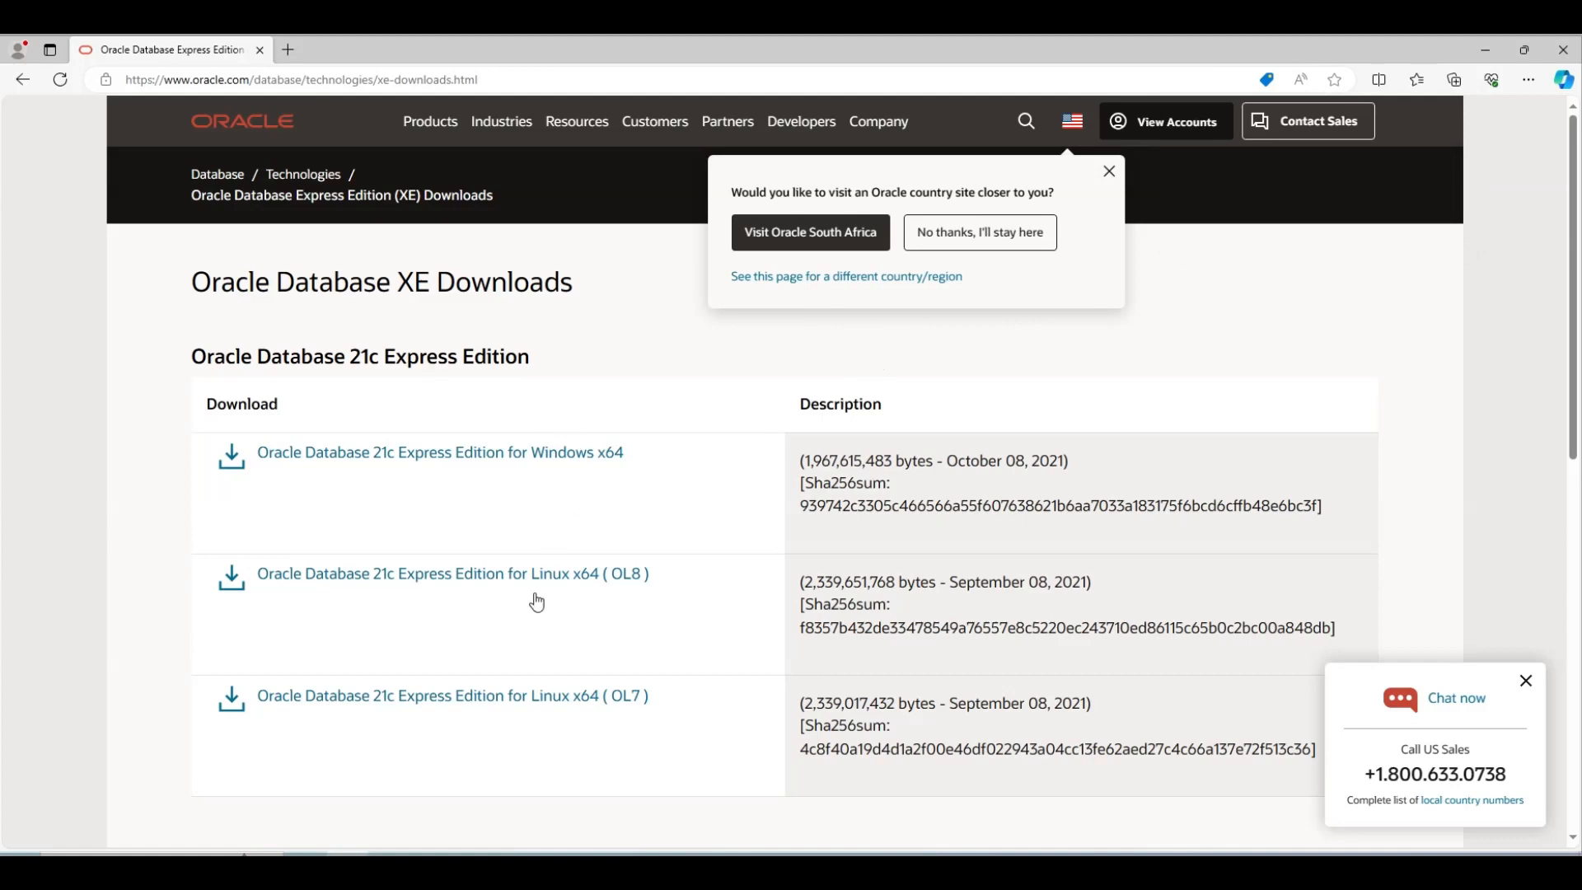
In File Explorer, open Downloads > OracleXE213_Win64 and launch setup.exe
left_click(388, 862)
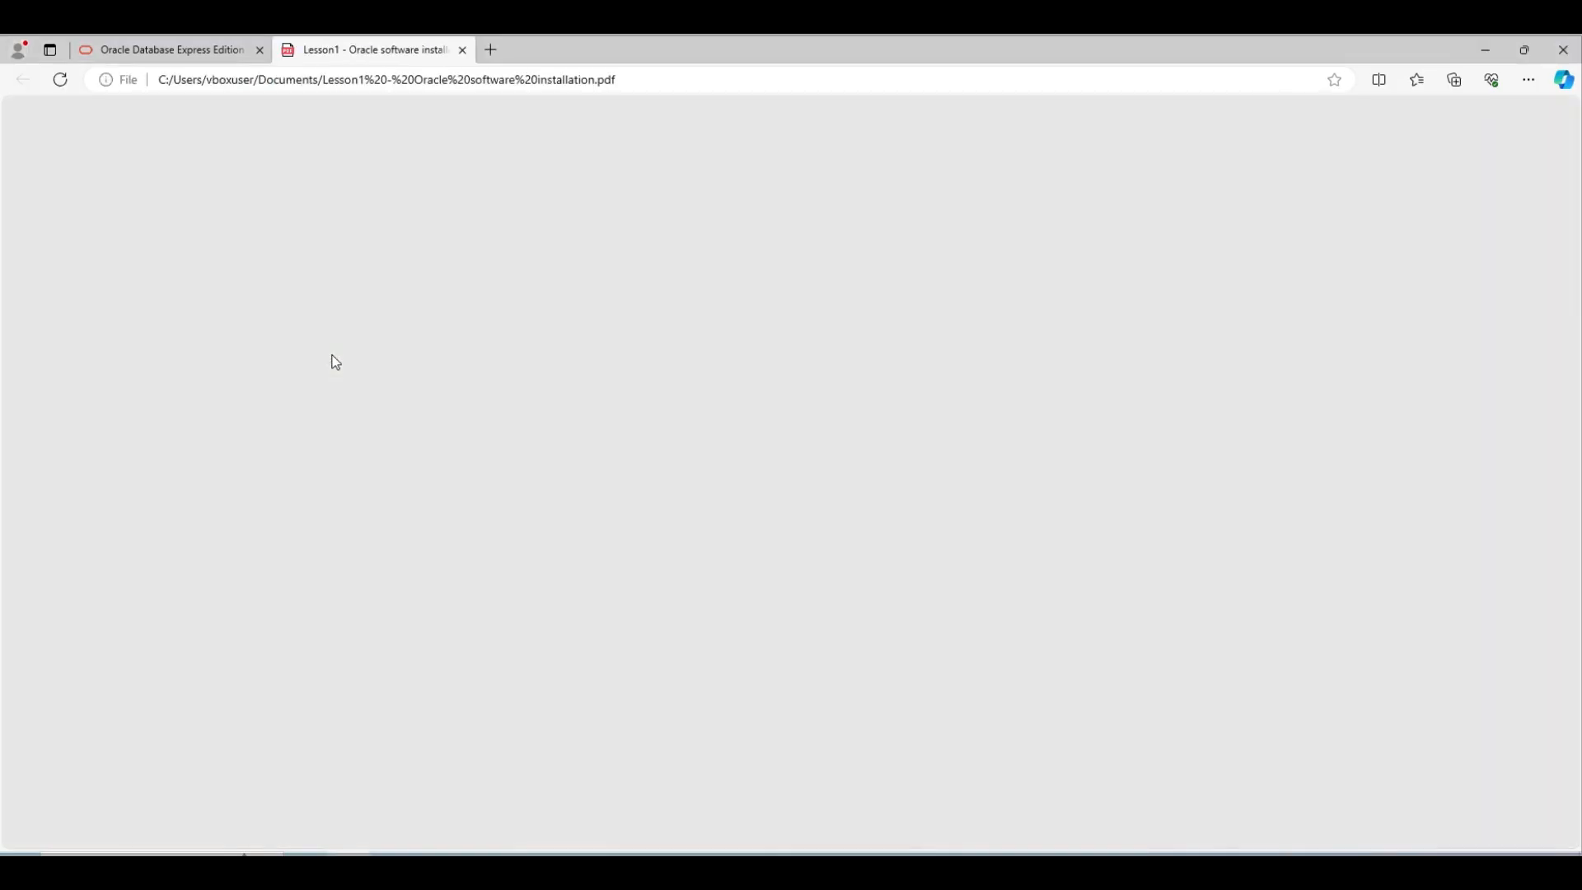
mouse_move(389, 861)
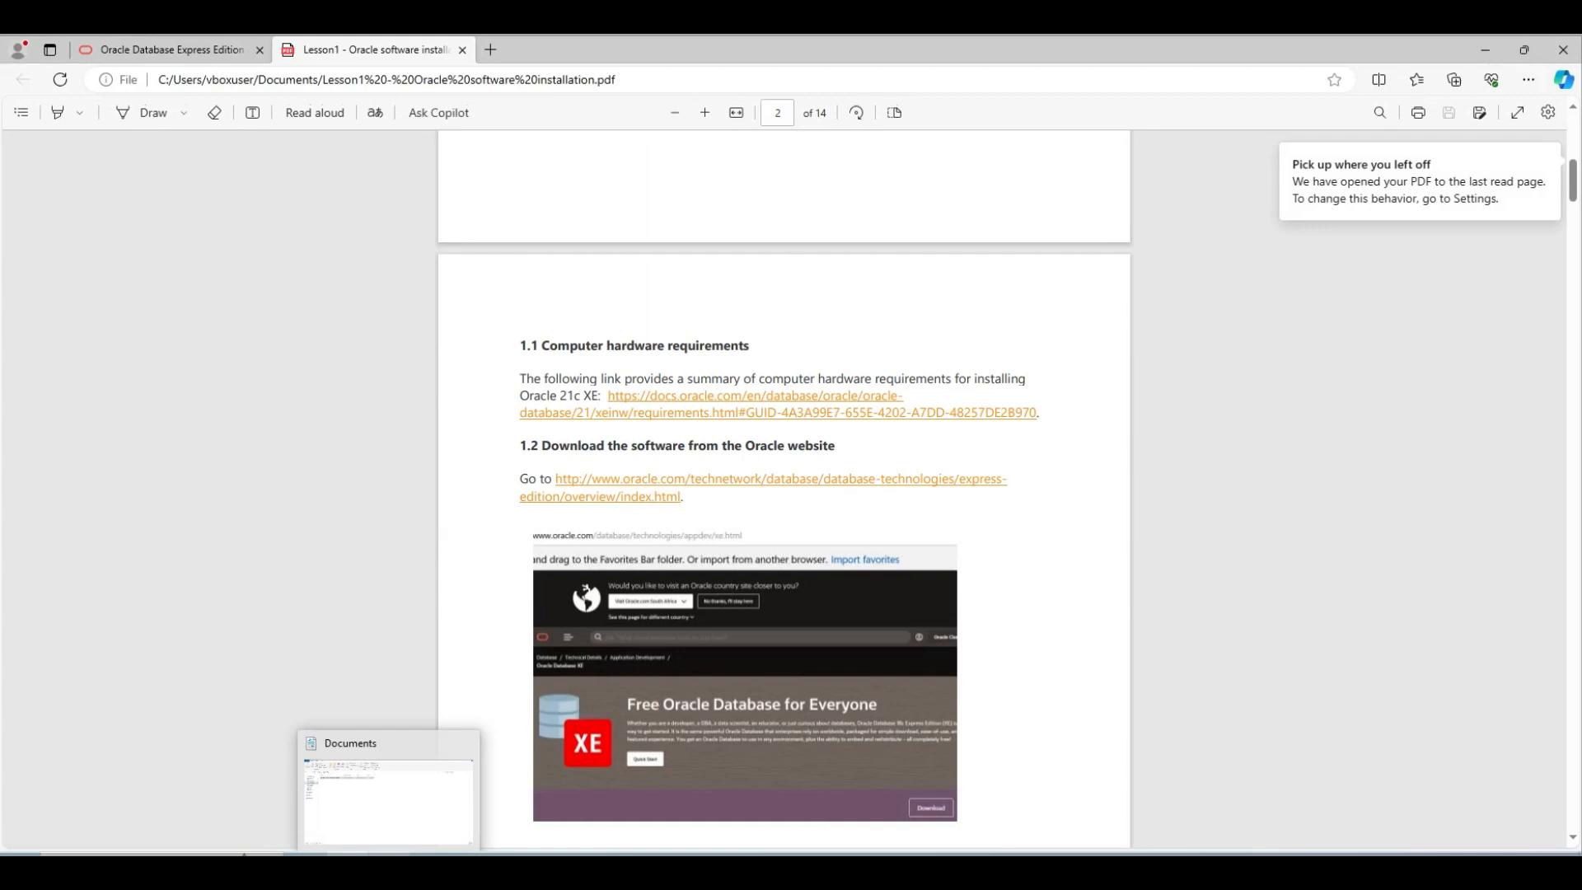
left_click(404, 817)
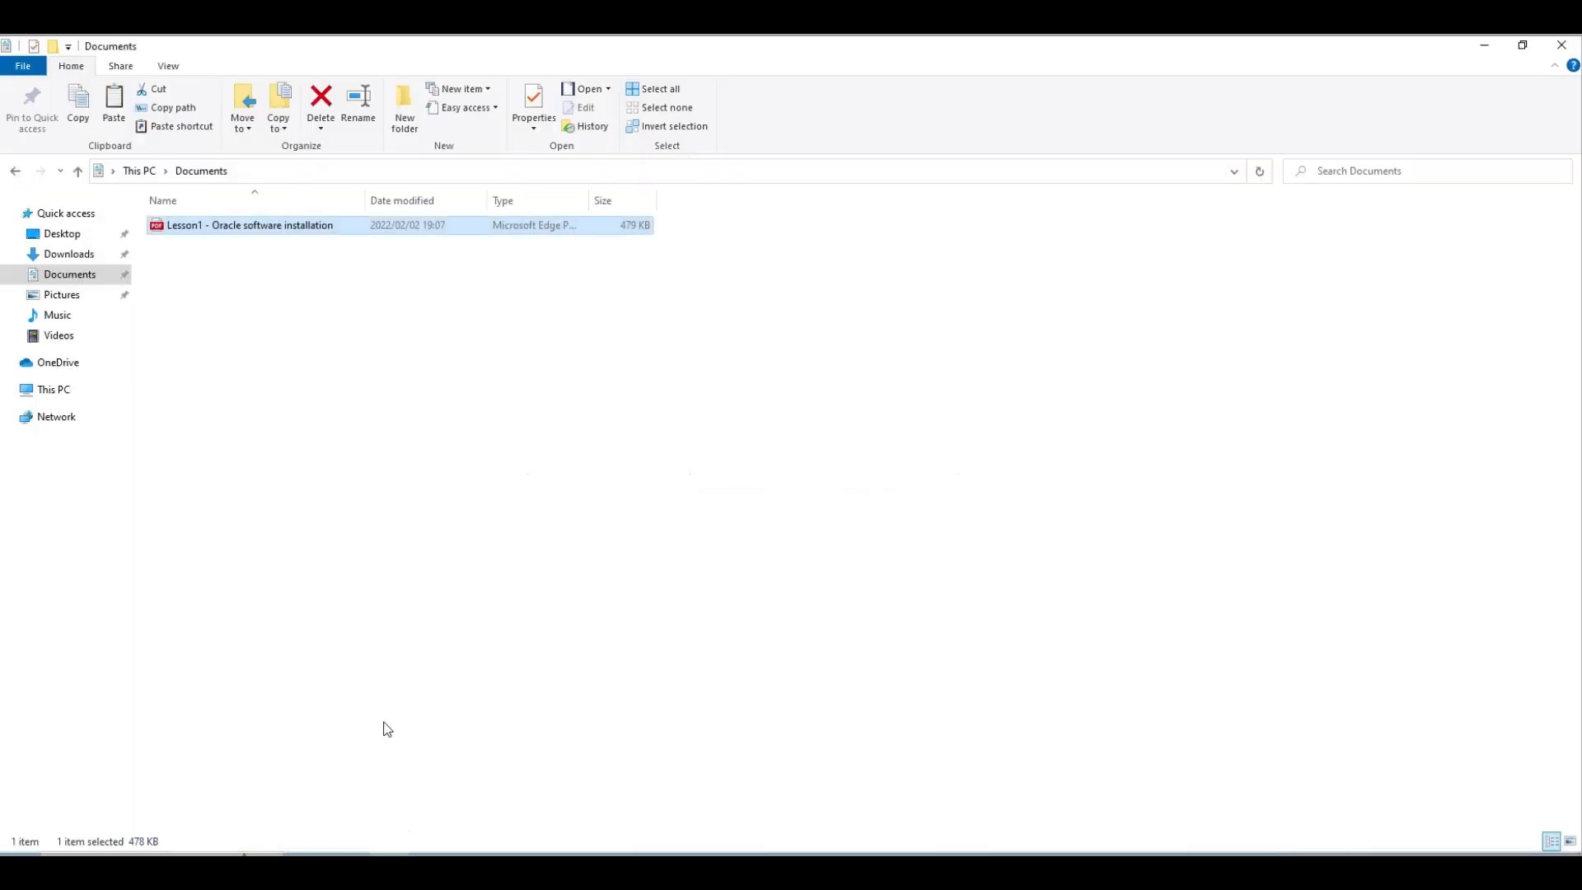
left_click(83, 255)
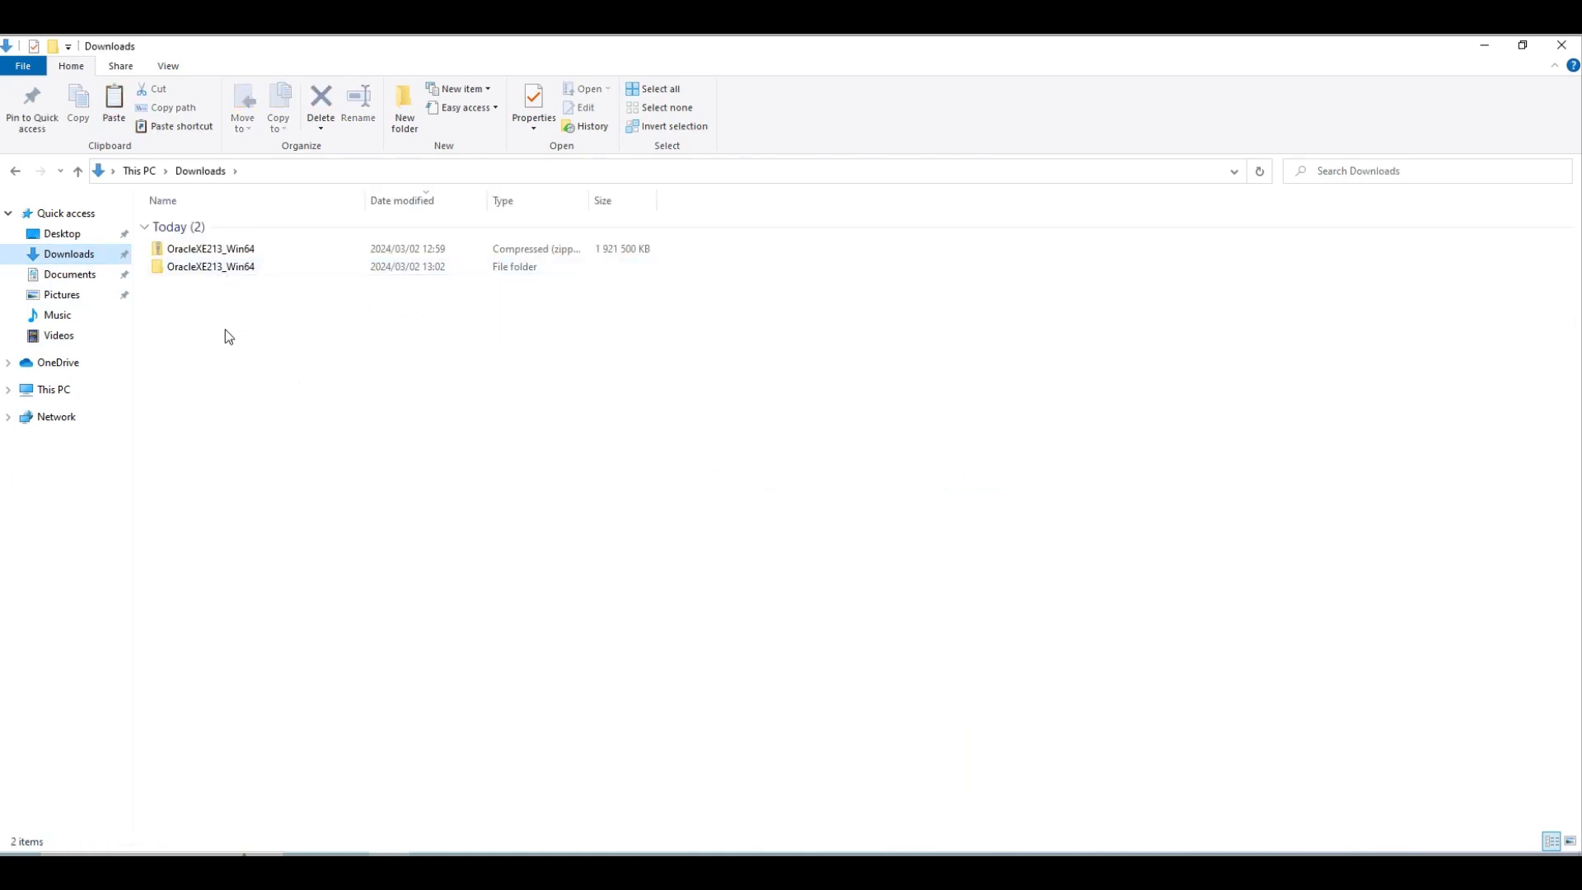
left_click(234, 269)
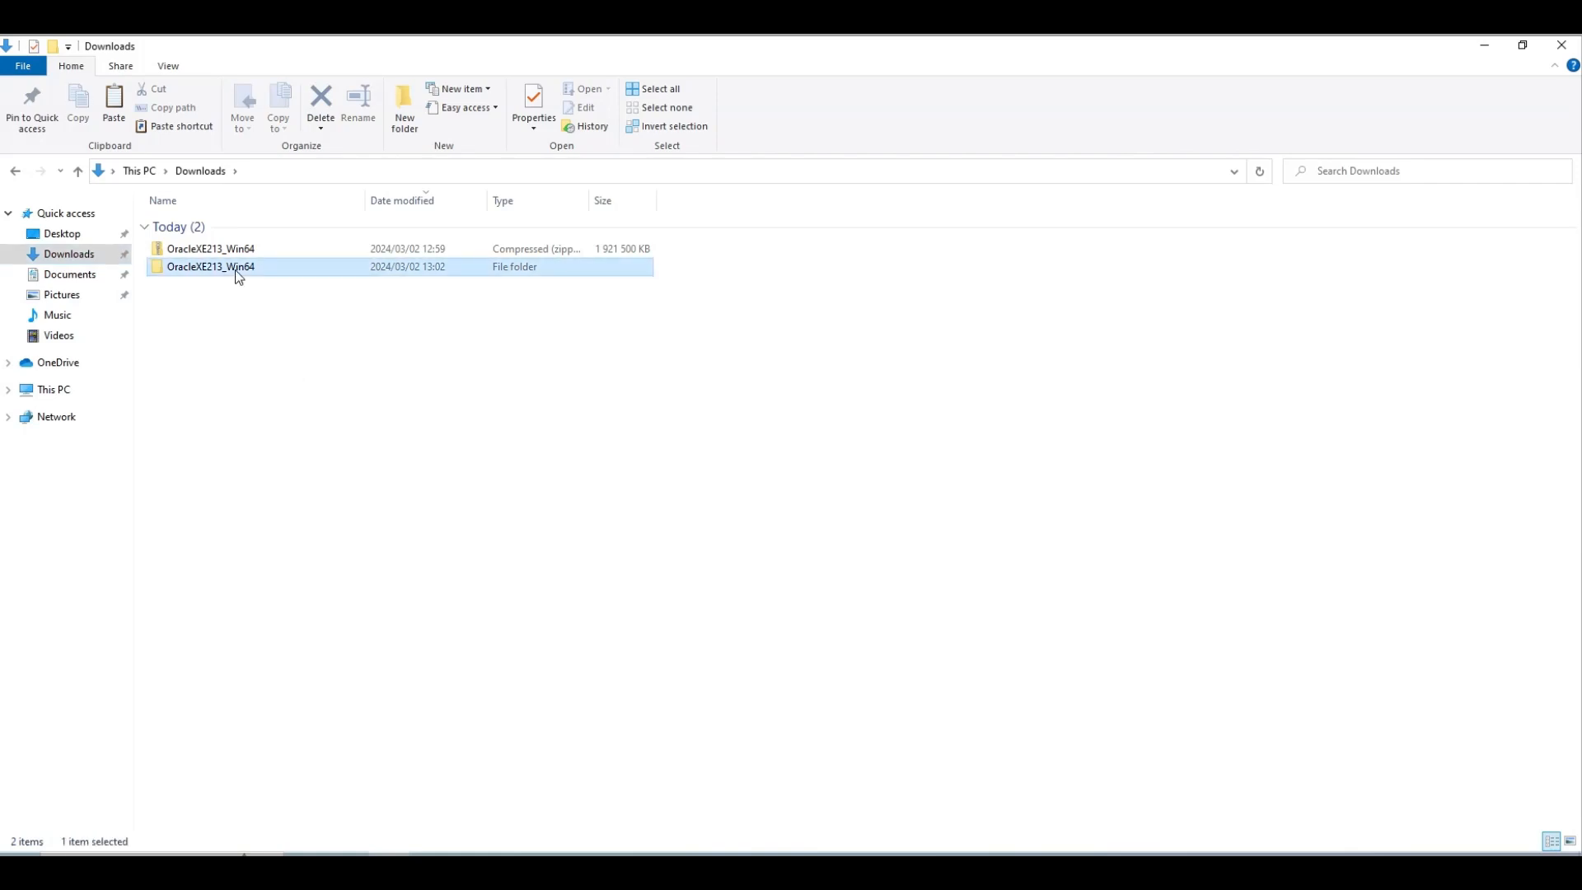
double_click(235, 270)
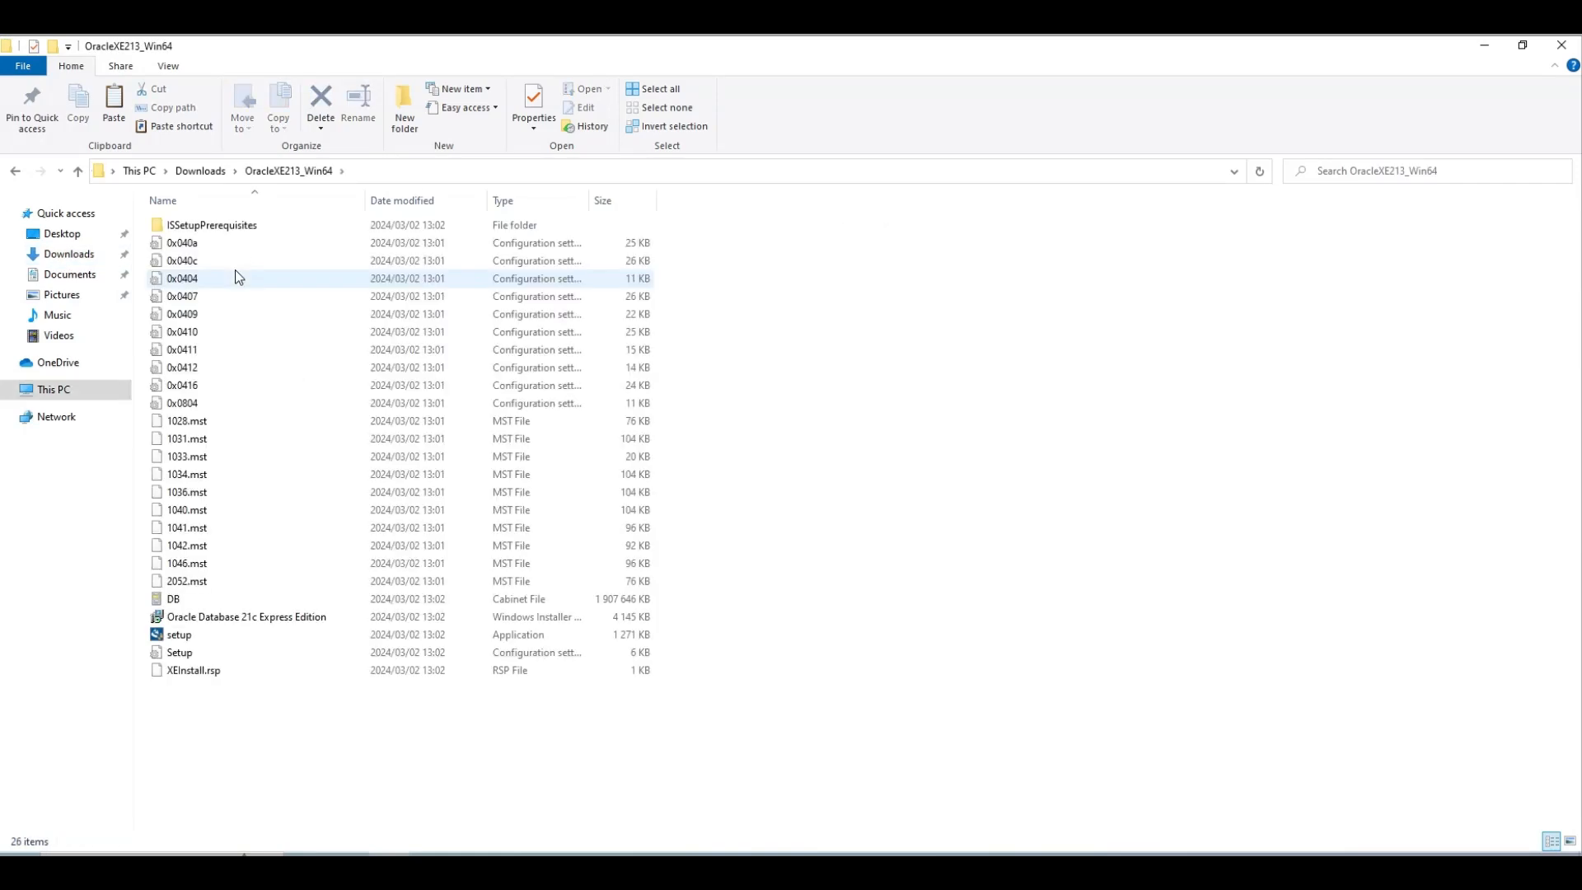
left_click(244, 637)
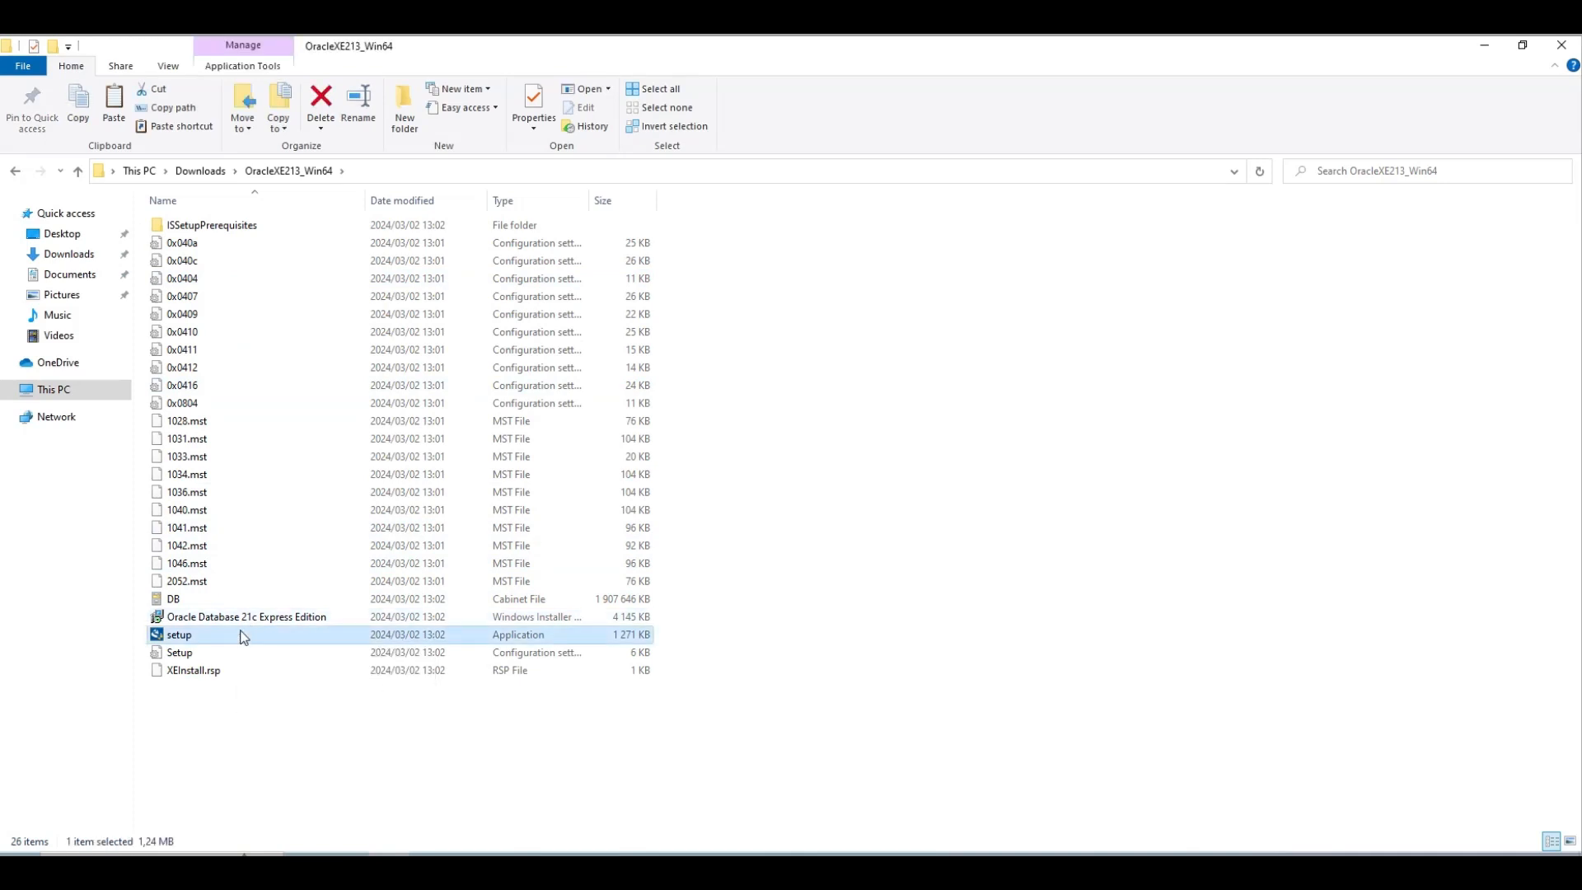
double_click(243, 637)
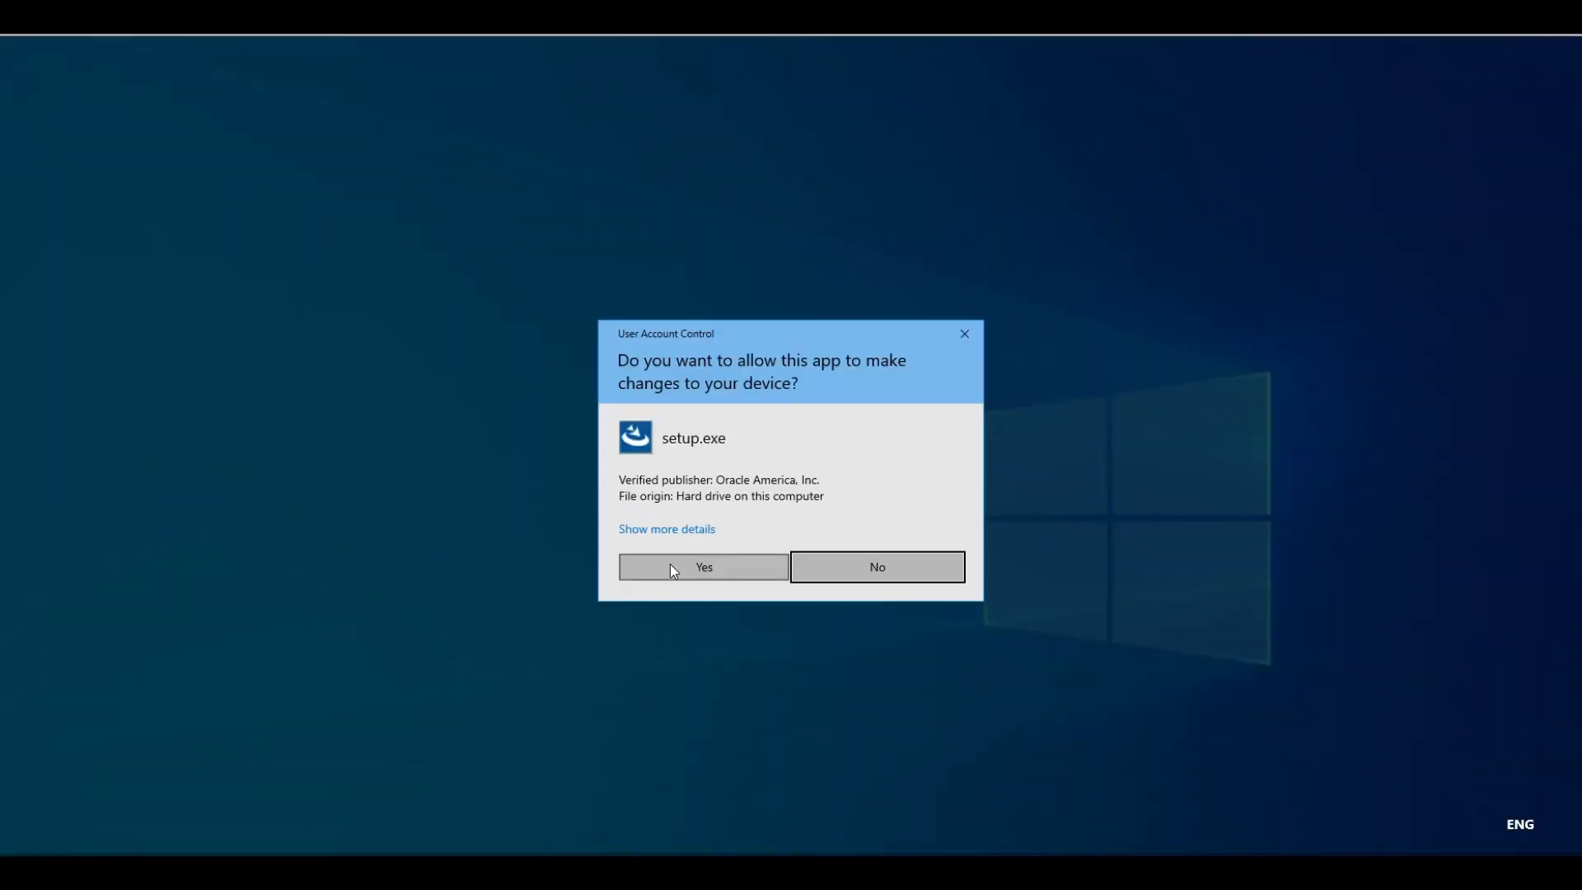
Allow setup through UAC, pass the welcome page and accept the licence agreement
left_click(670, 564)
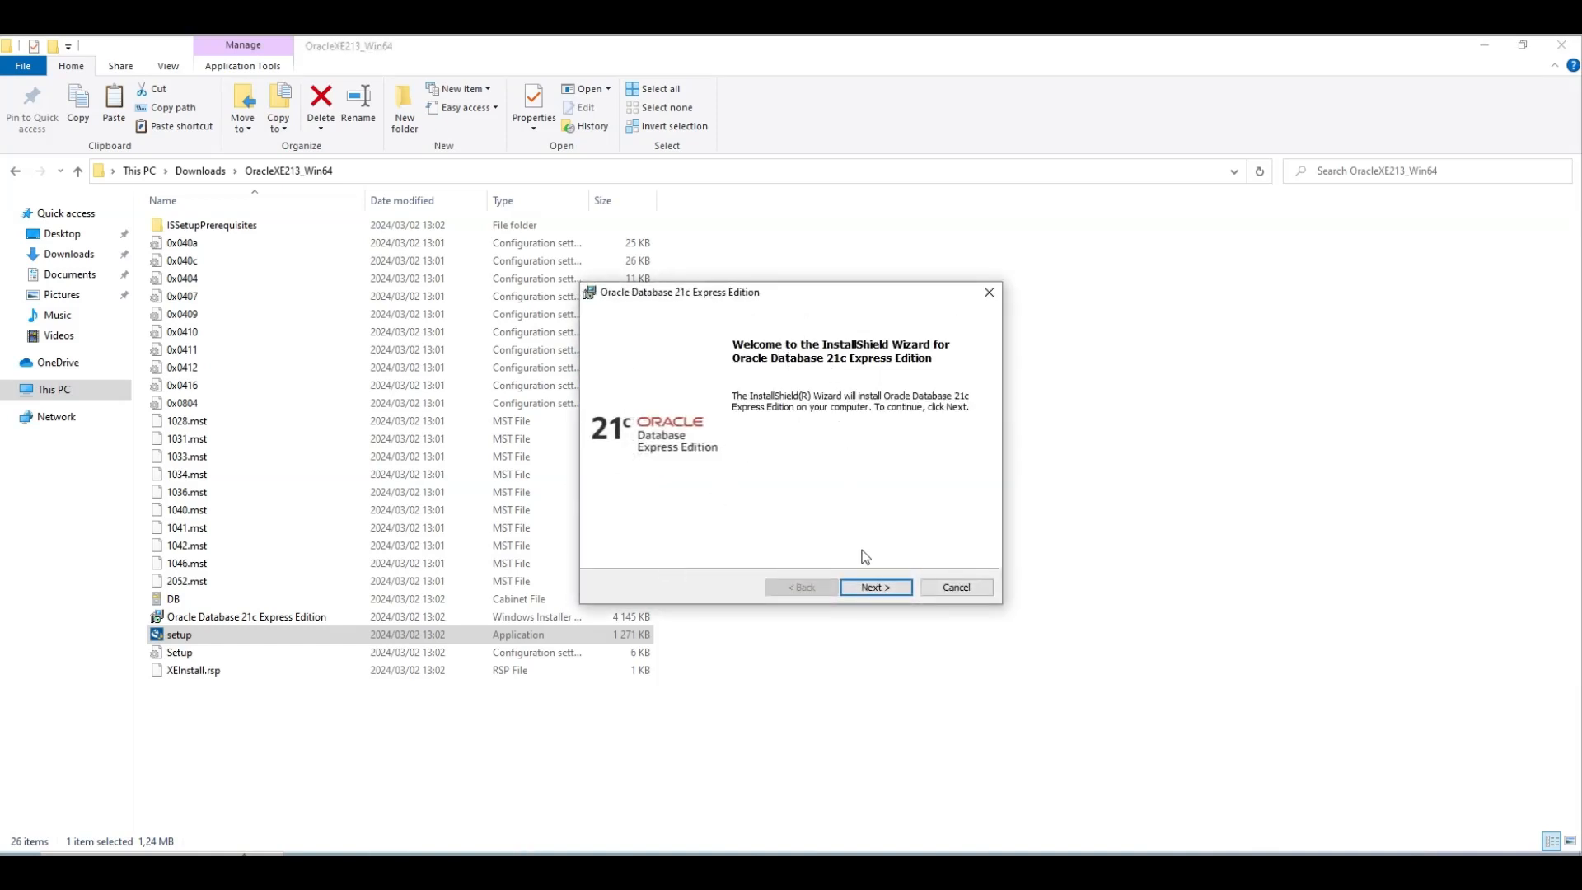
left_click(869, 590)
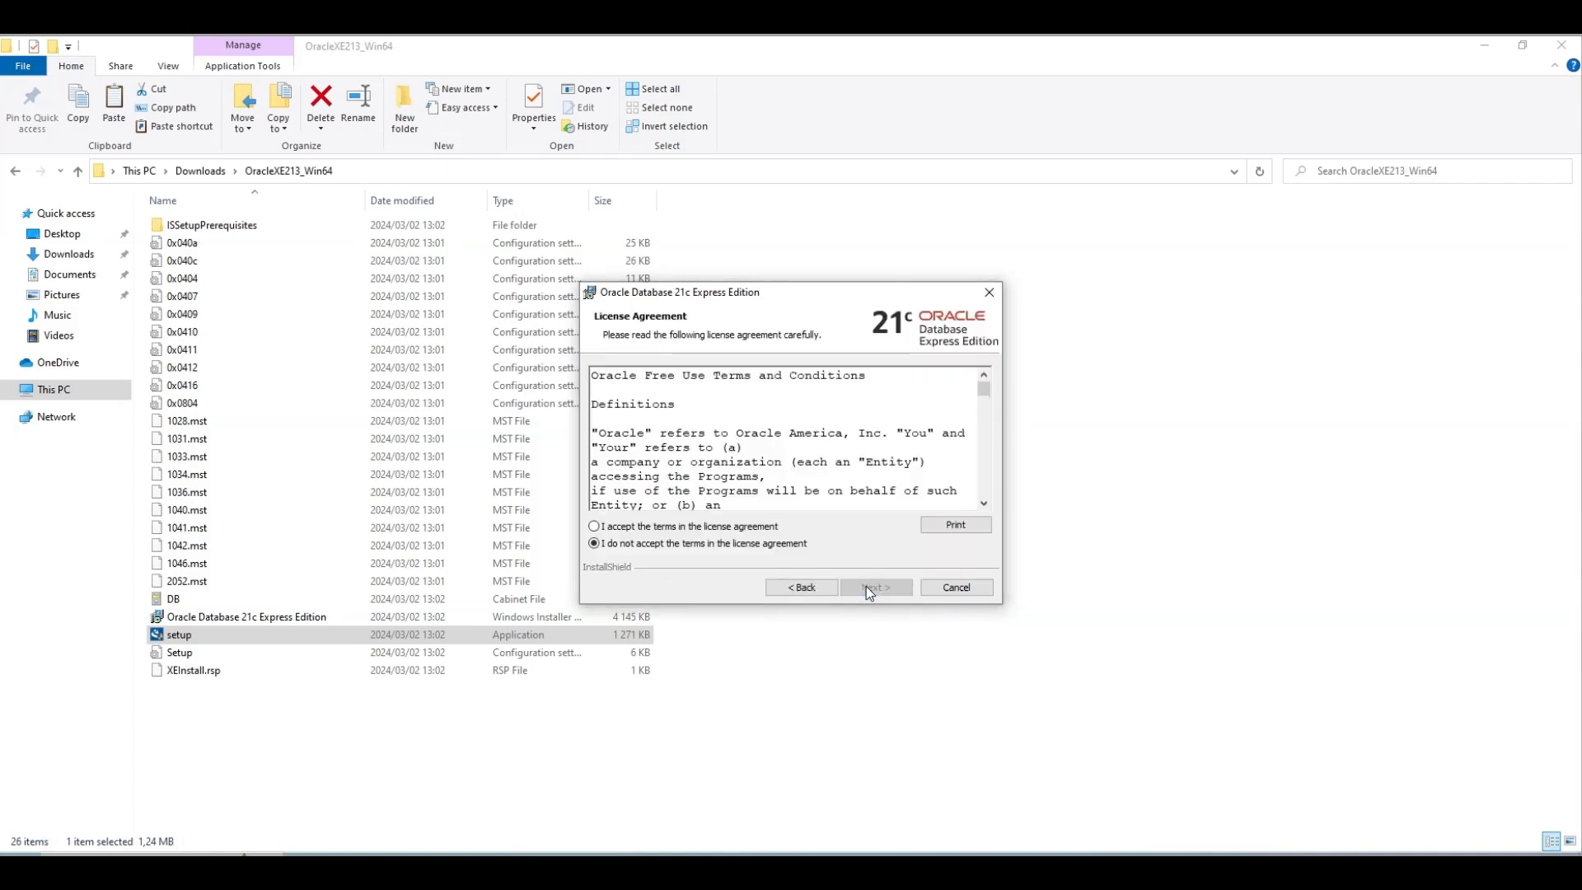
left_click(594, 526)
left_click(867, 590)
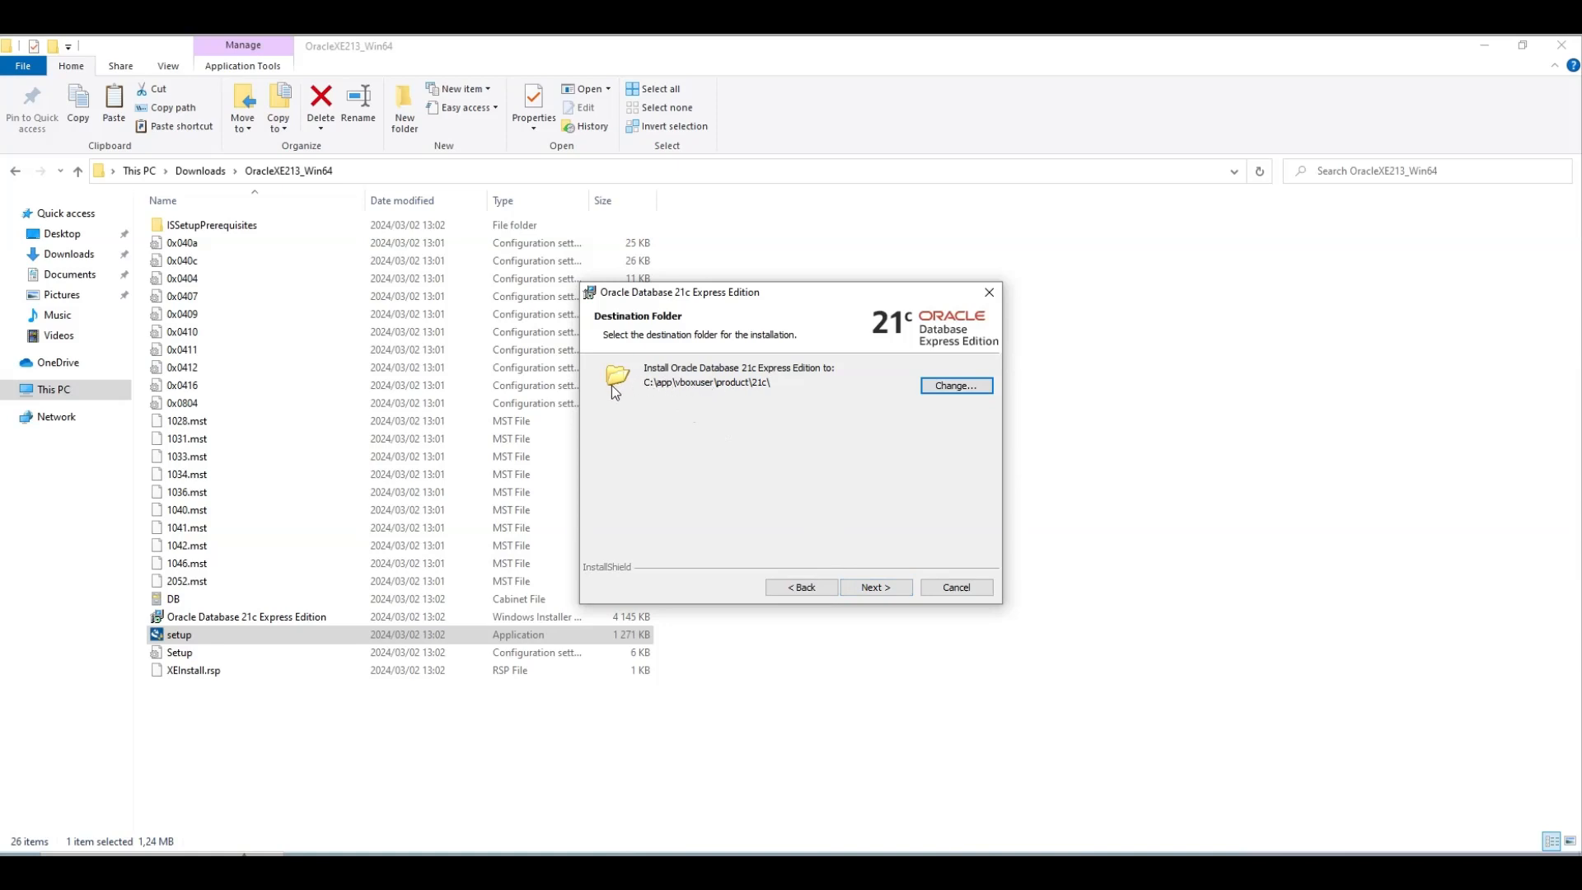
Keep the default C:\app\...\product\21c\ folder and enter and confirm the database password
left_click(865, 588)
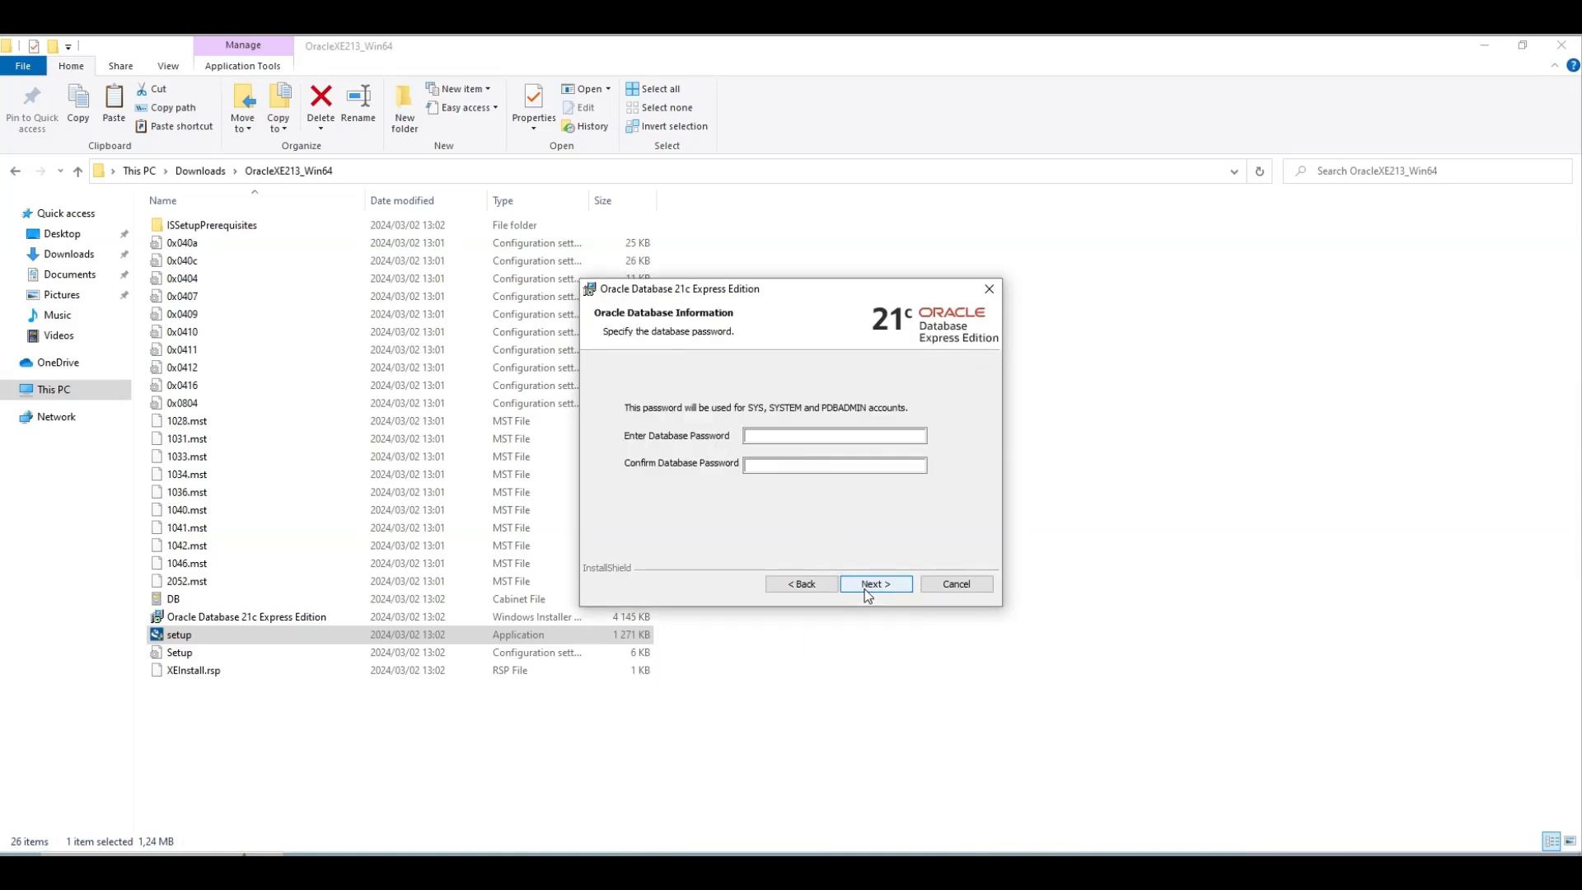
left_click(787, 437)
type("••••")
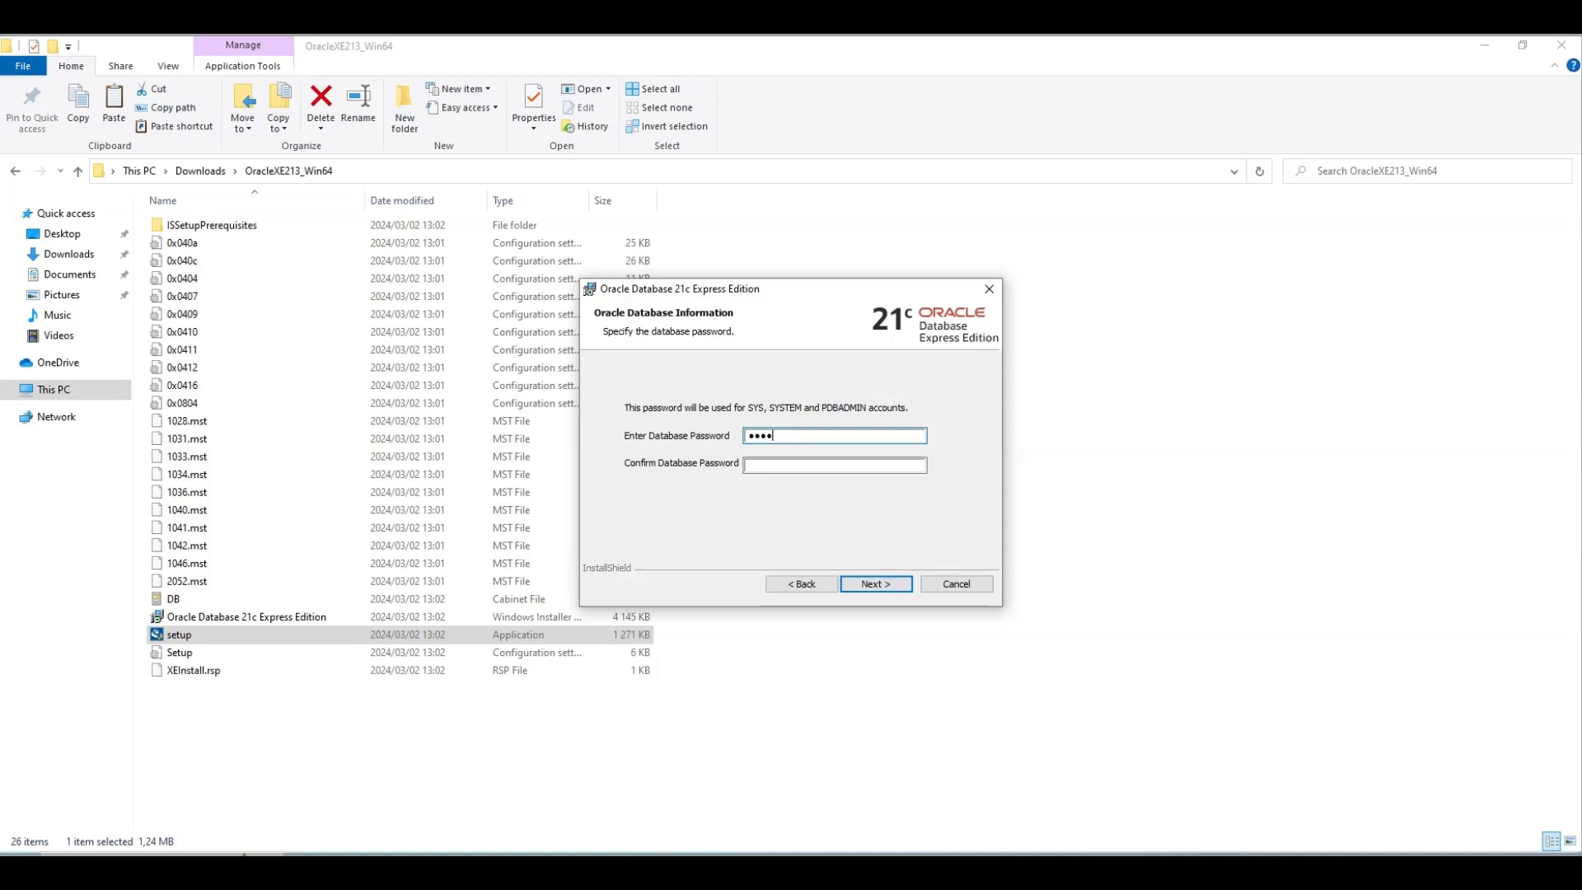
type("••")
left_click(805, 462)
type("•••••••")
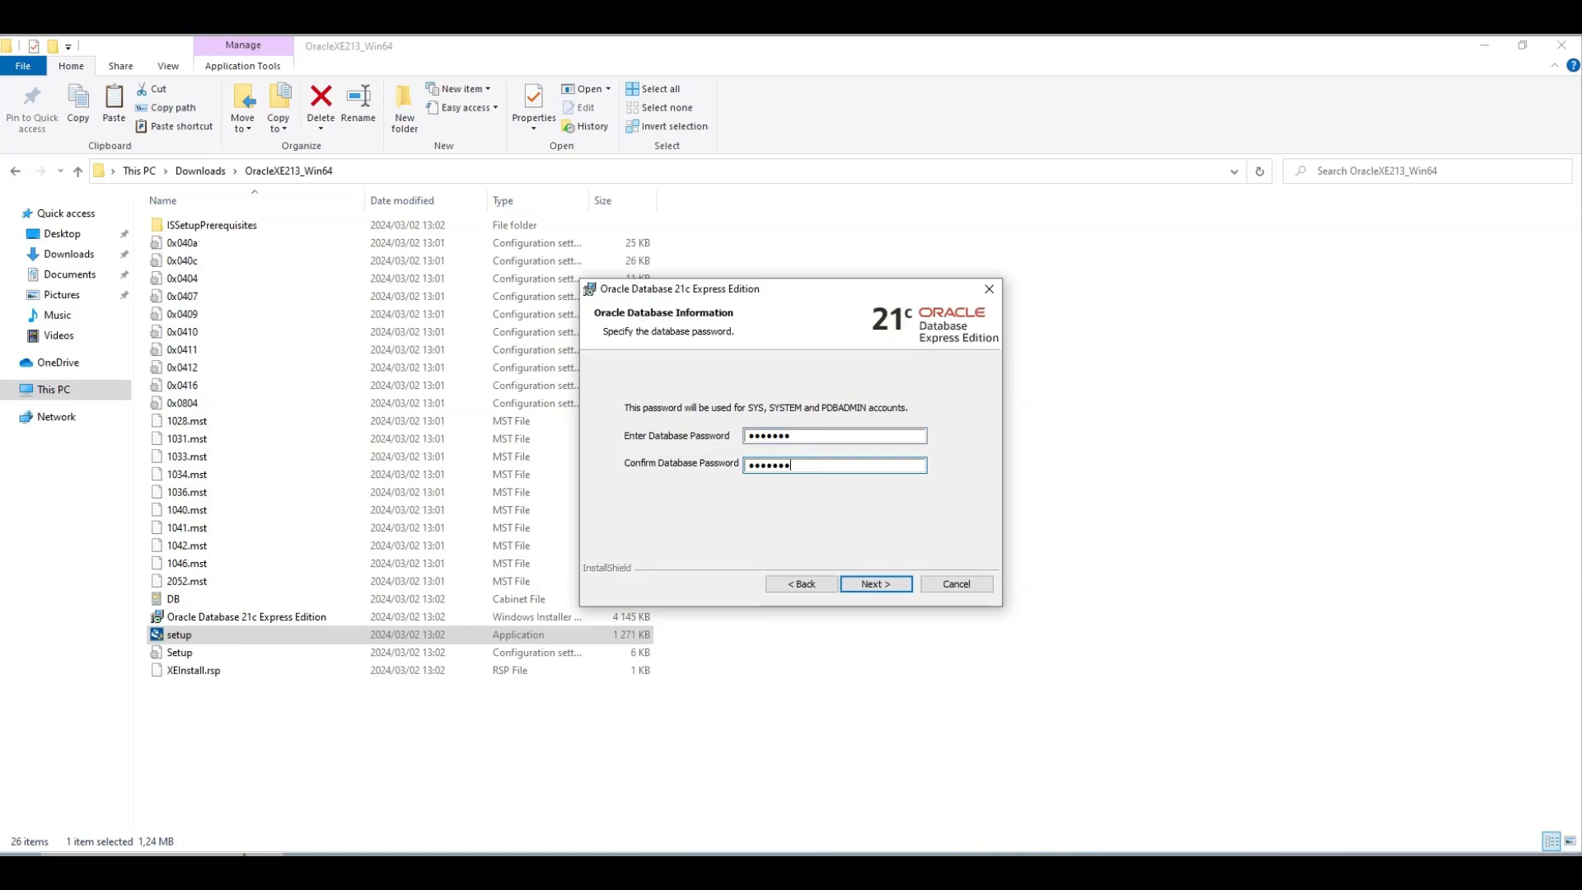
left_click(876, 584)
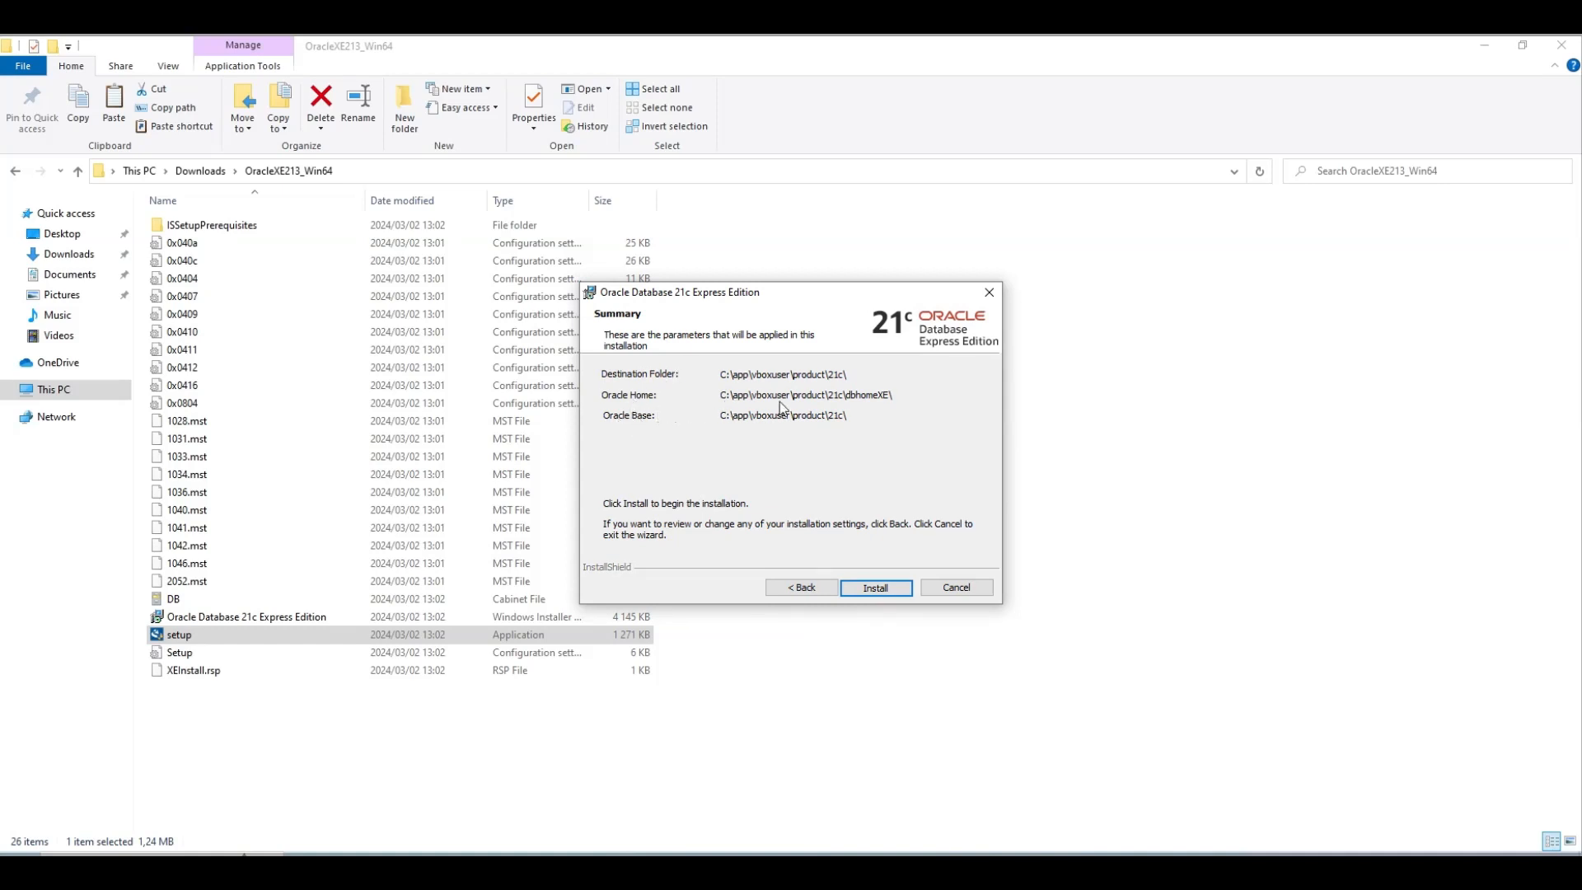
Install Oracle Database 21c XE and finish the wizard after the successful installation
left_click(874, 588)
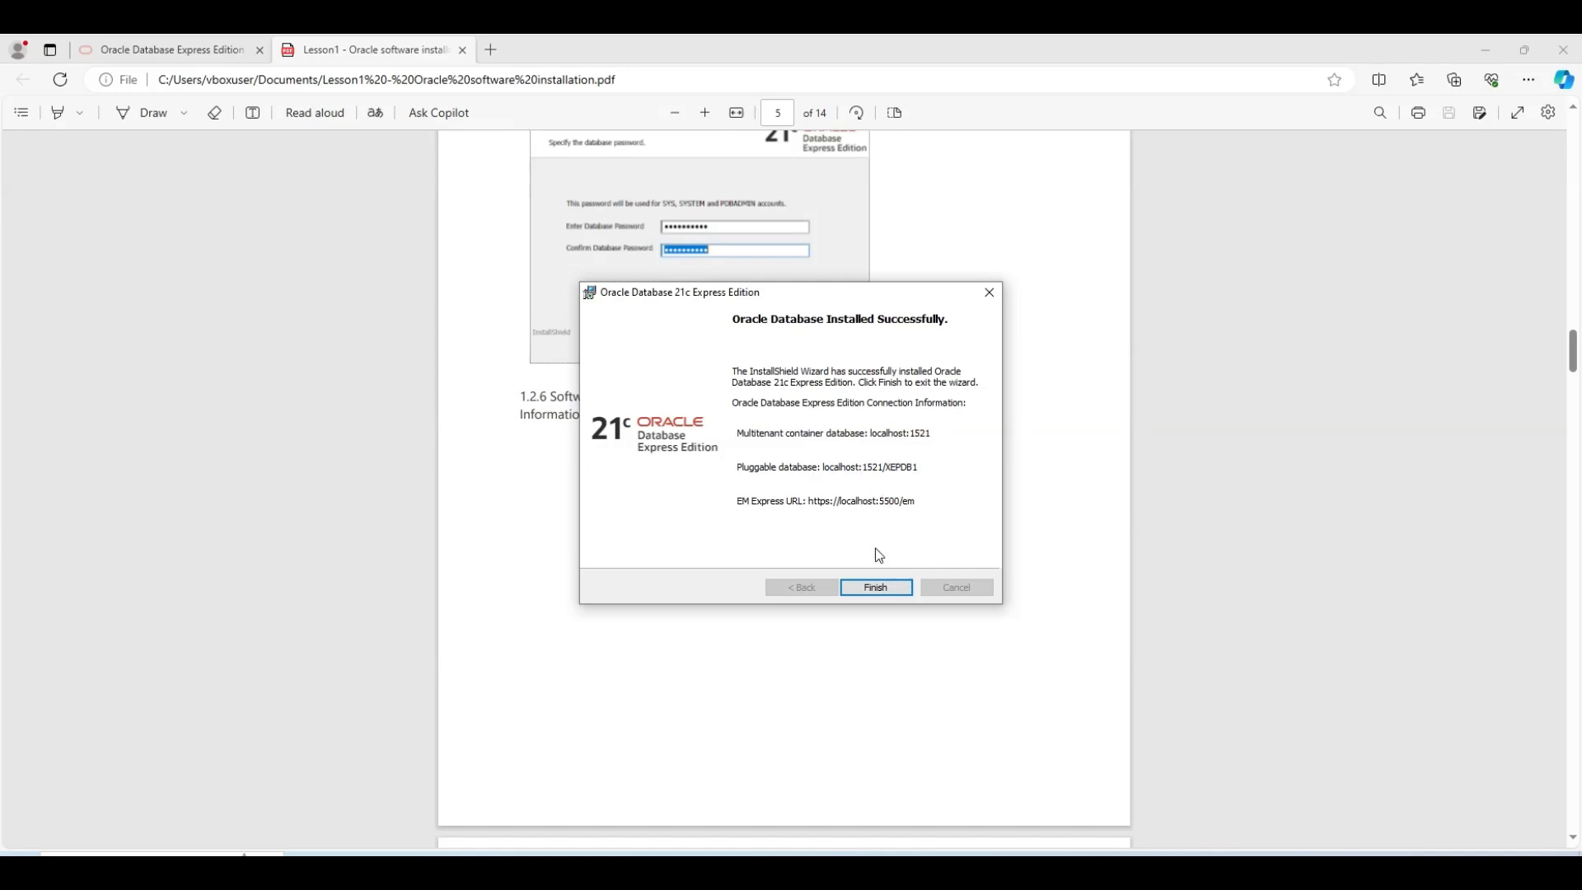
left_click(875, 588)
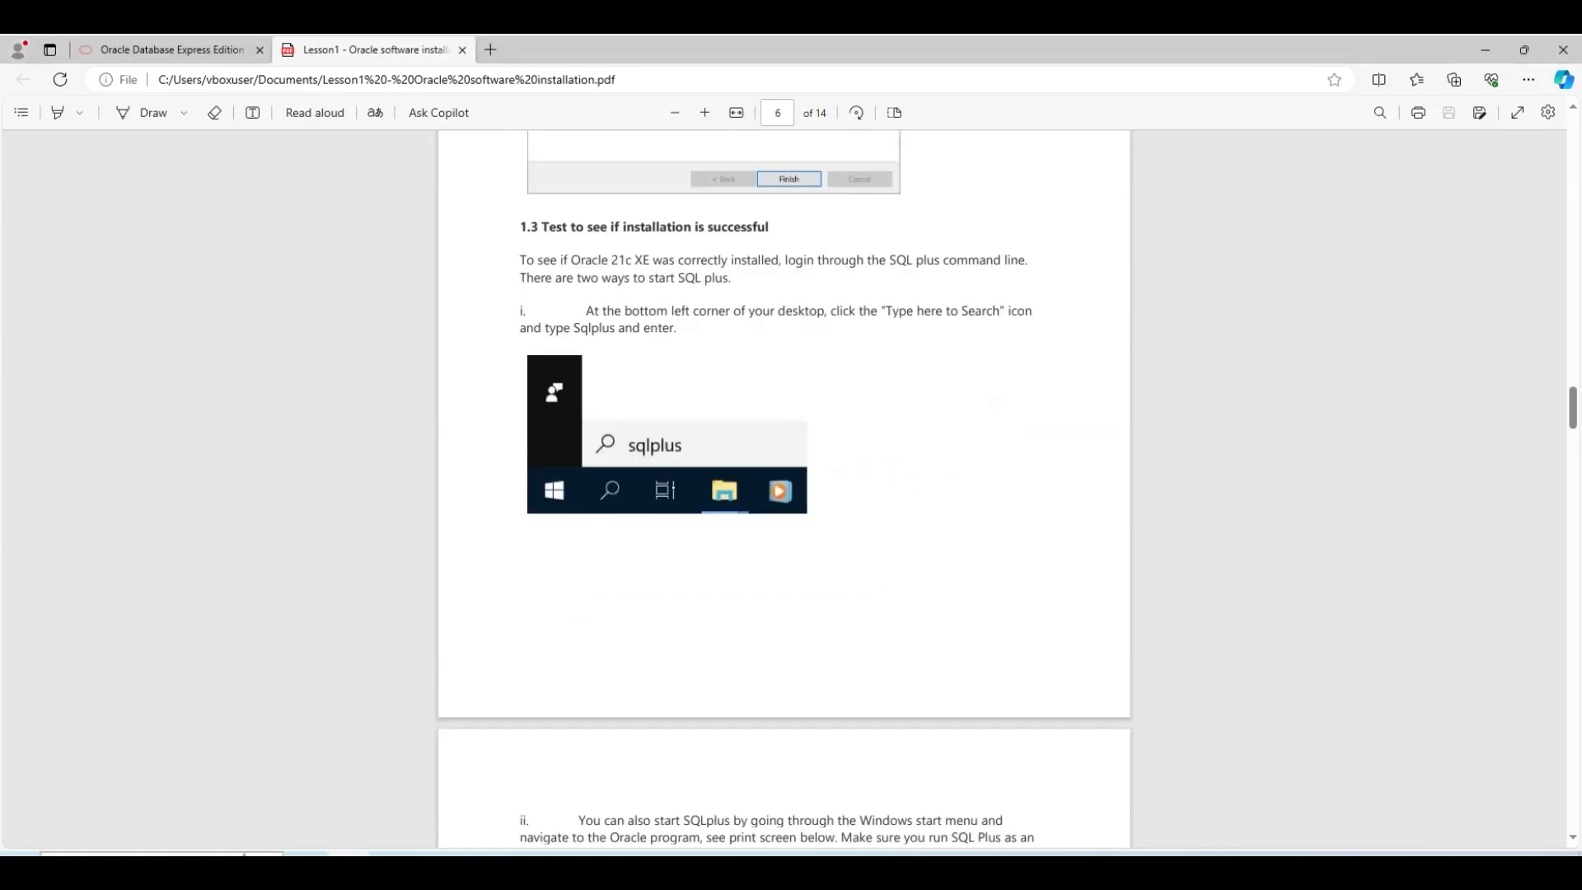
Search 'sql' in Start and run SQL Plus as administrator, approving the UAC prompt
left_click(161, 854)
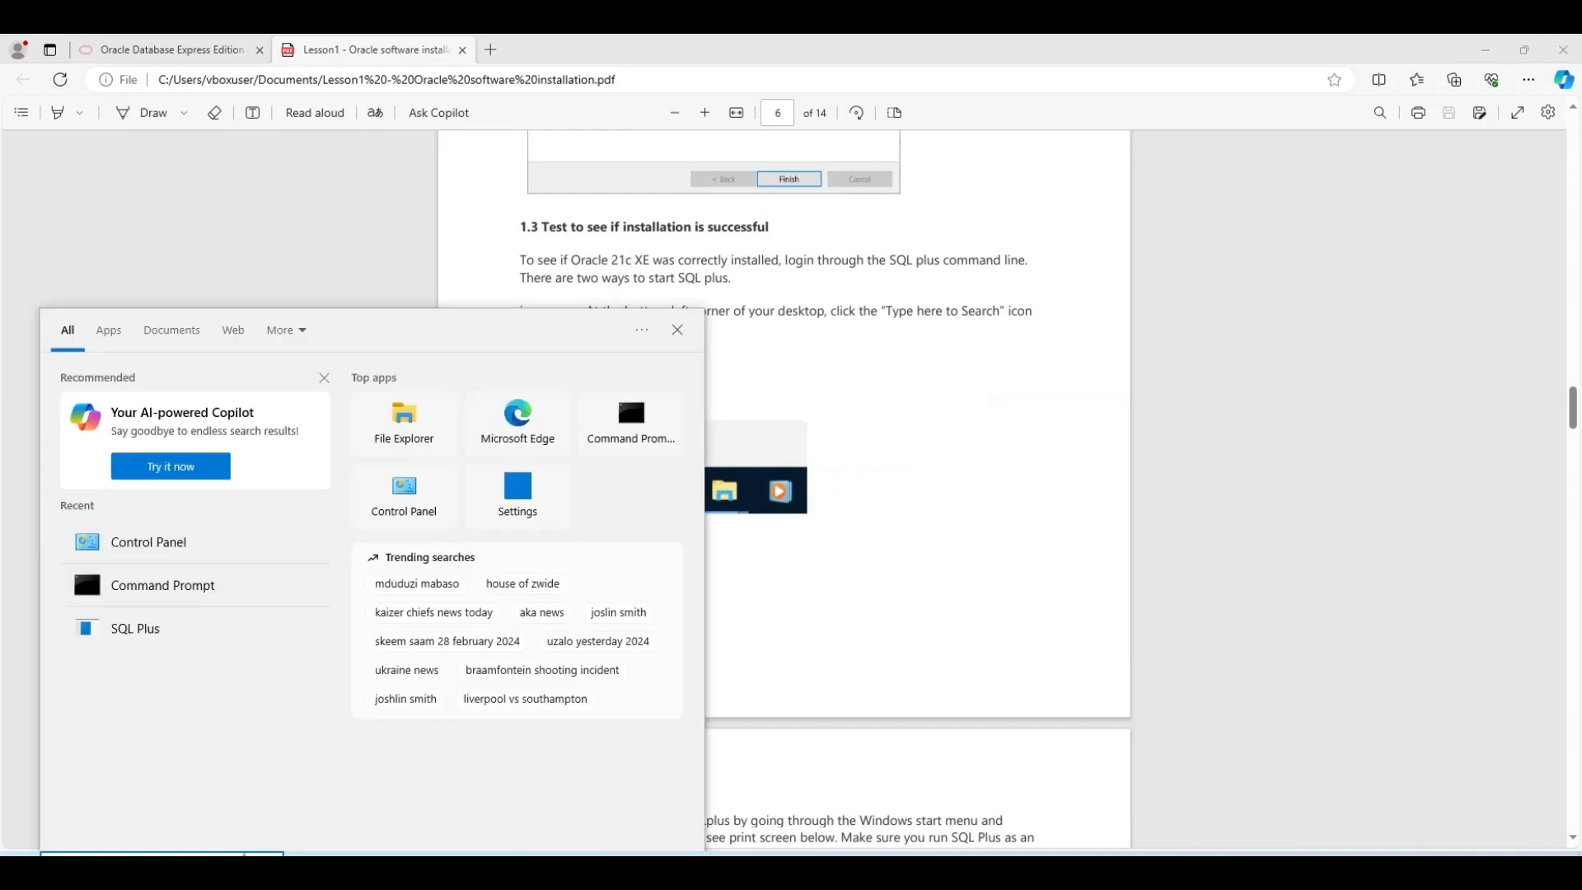
type("sql")
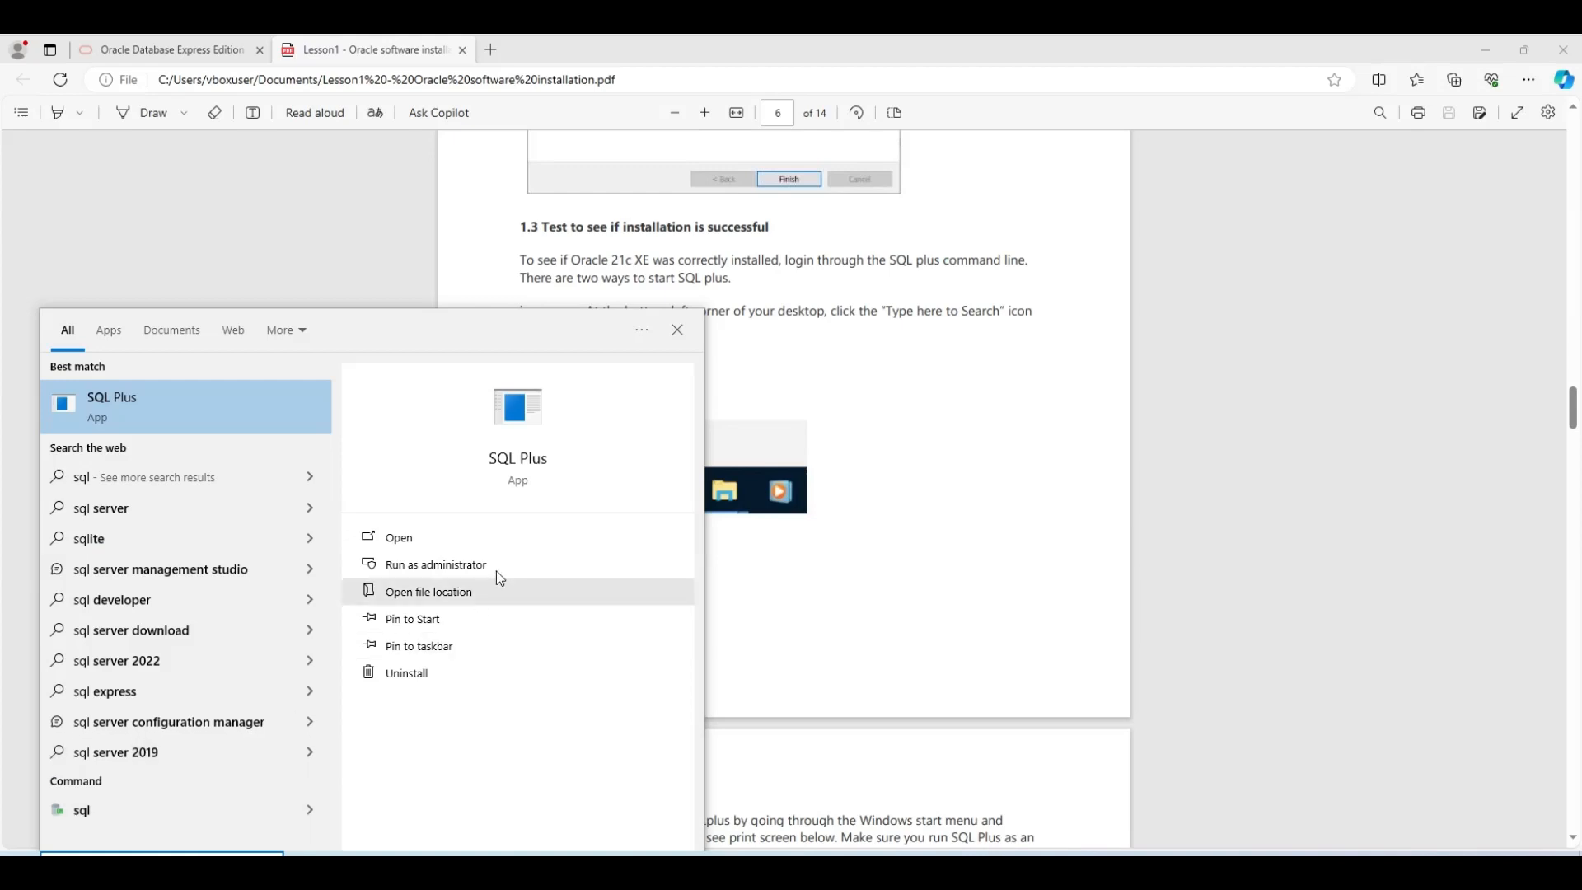
left_click(415, 569)
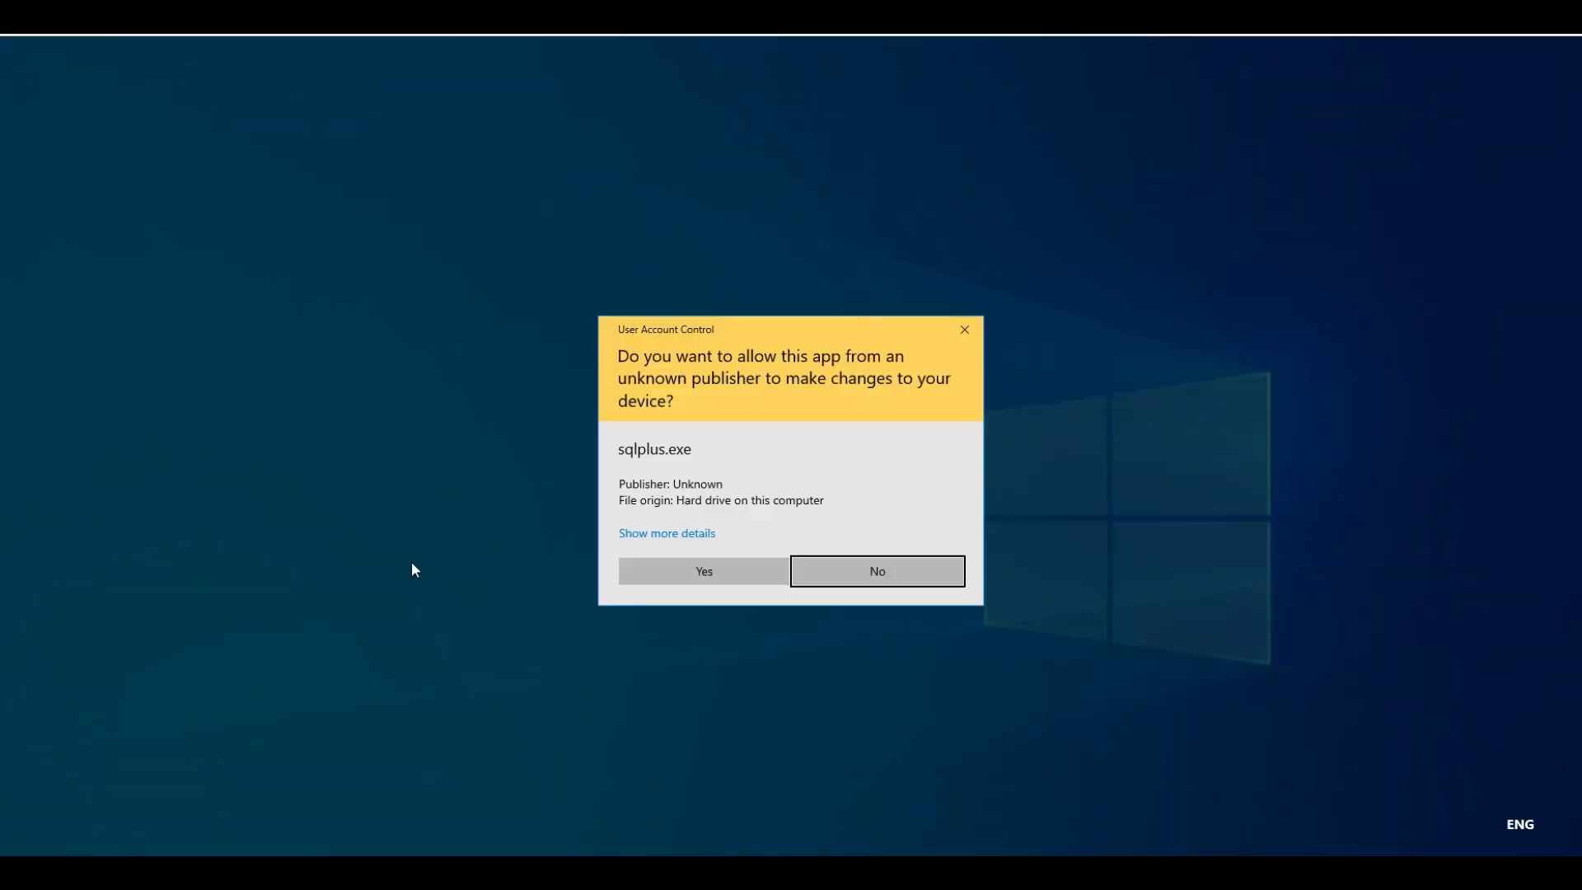
left_click(699, 573)
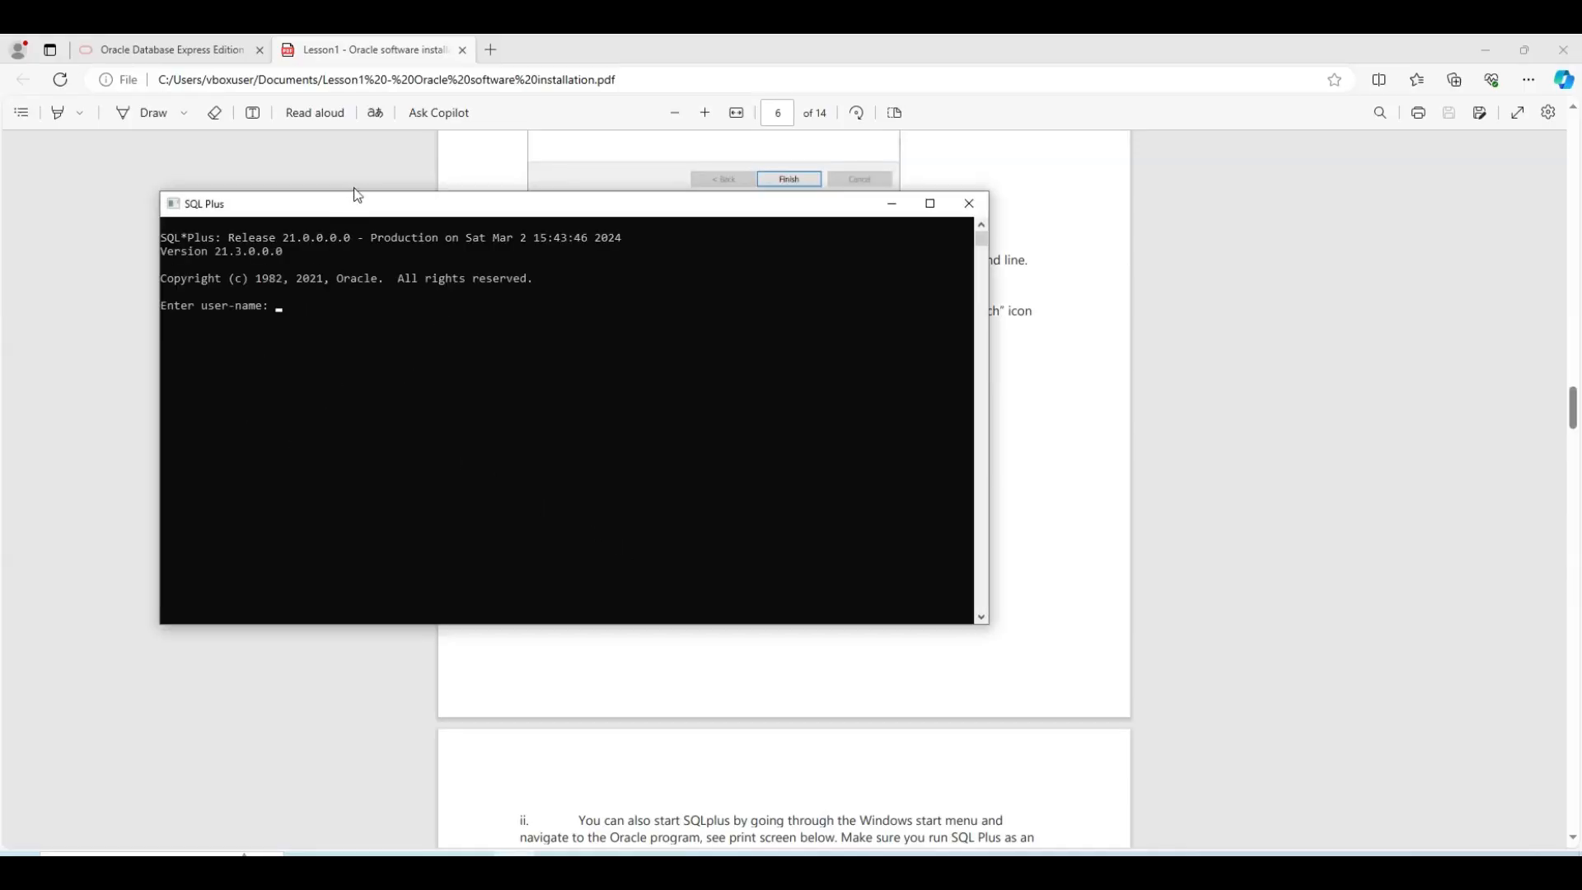
Place SQL Plus beside the lesson PDF and log in as 'sys as sysdba' with the password
left_click_drag(356, 208, 1581, 280)
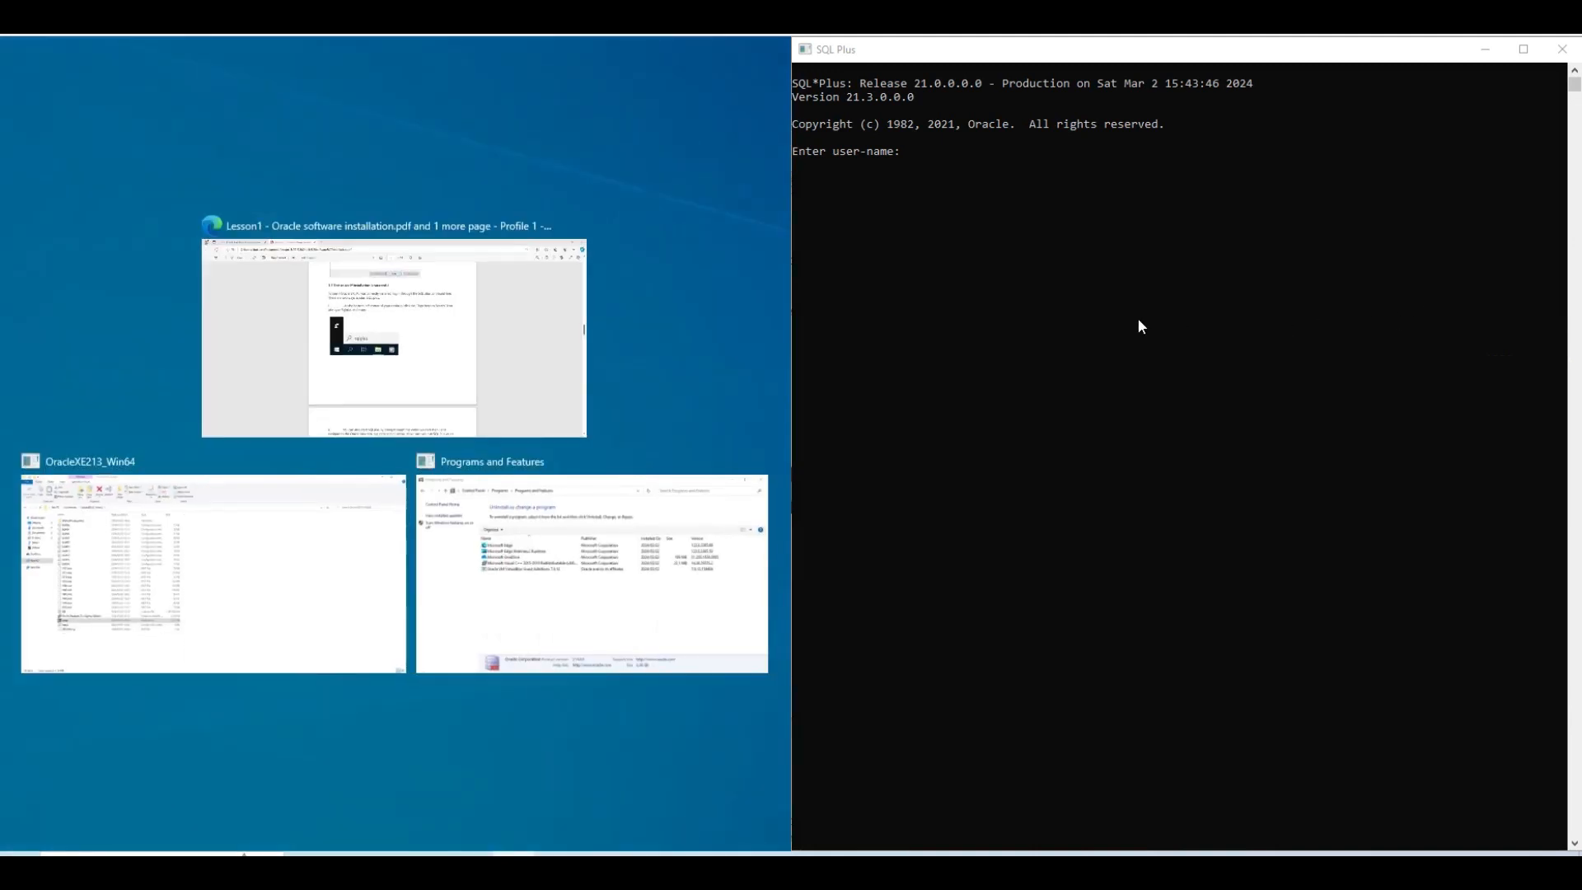
left_click(378, 355)
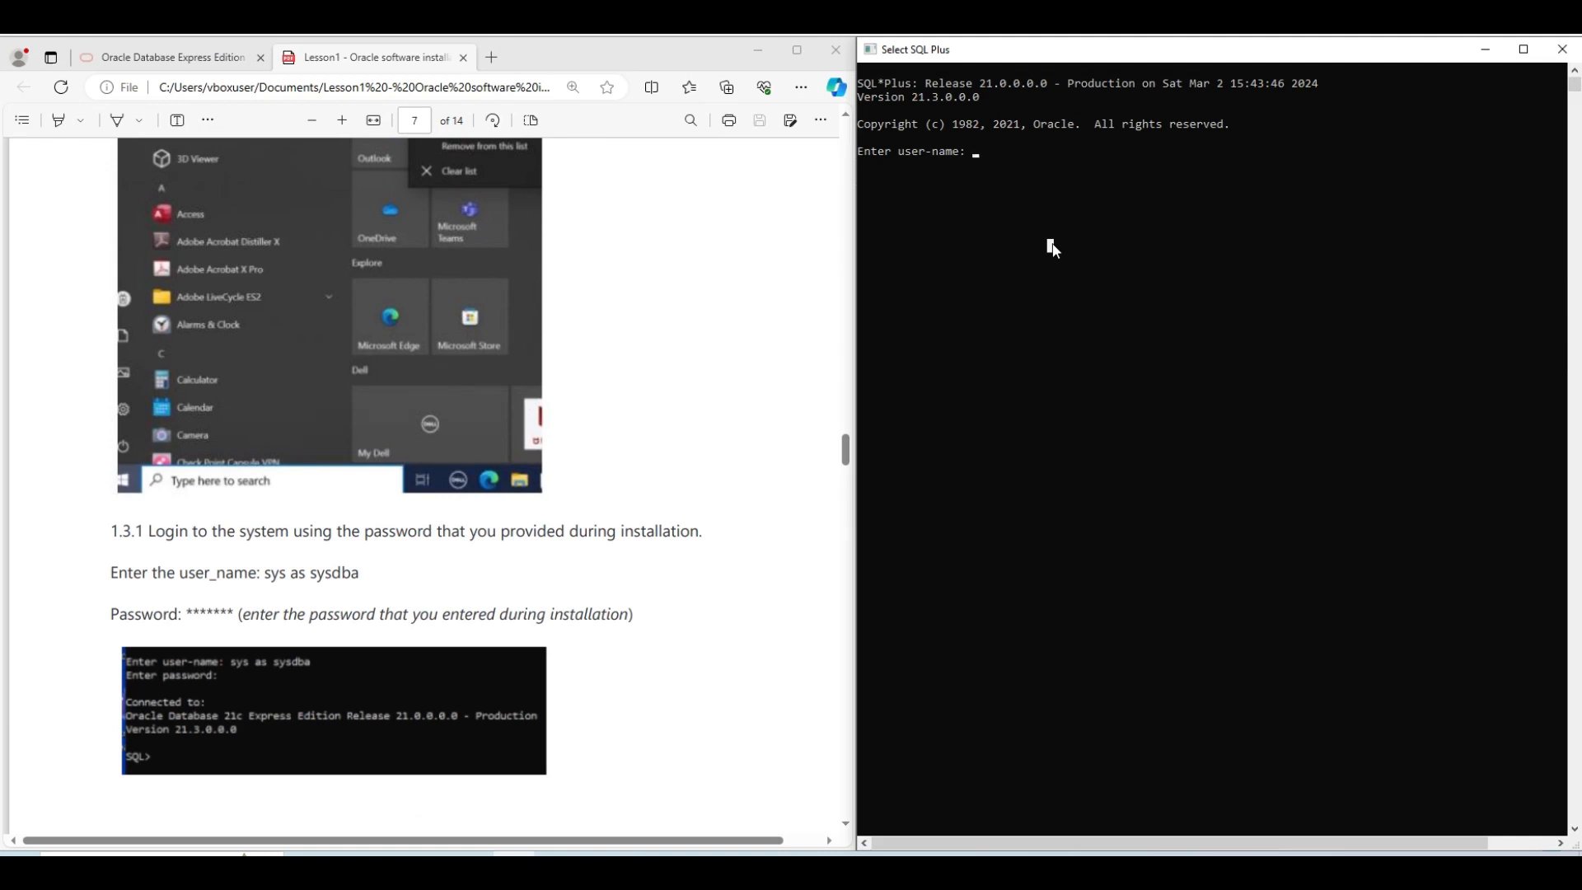
type("sys as sysdba;")
key("BackSpace")
key("Return")
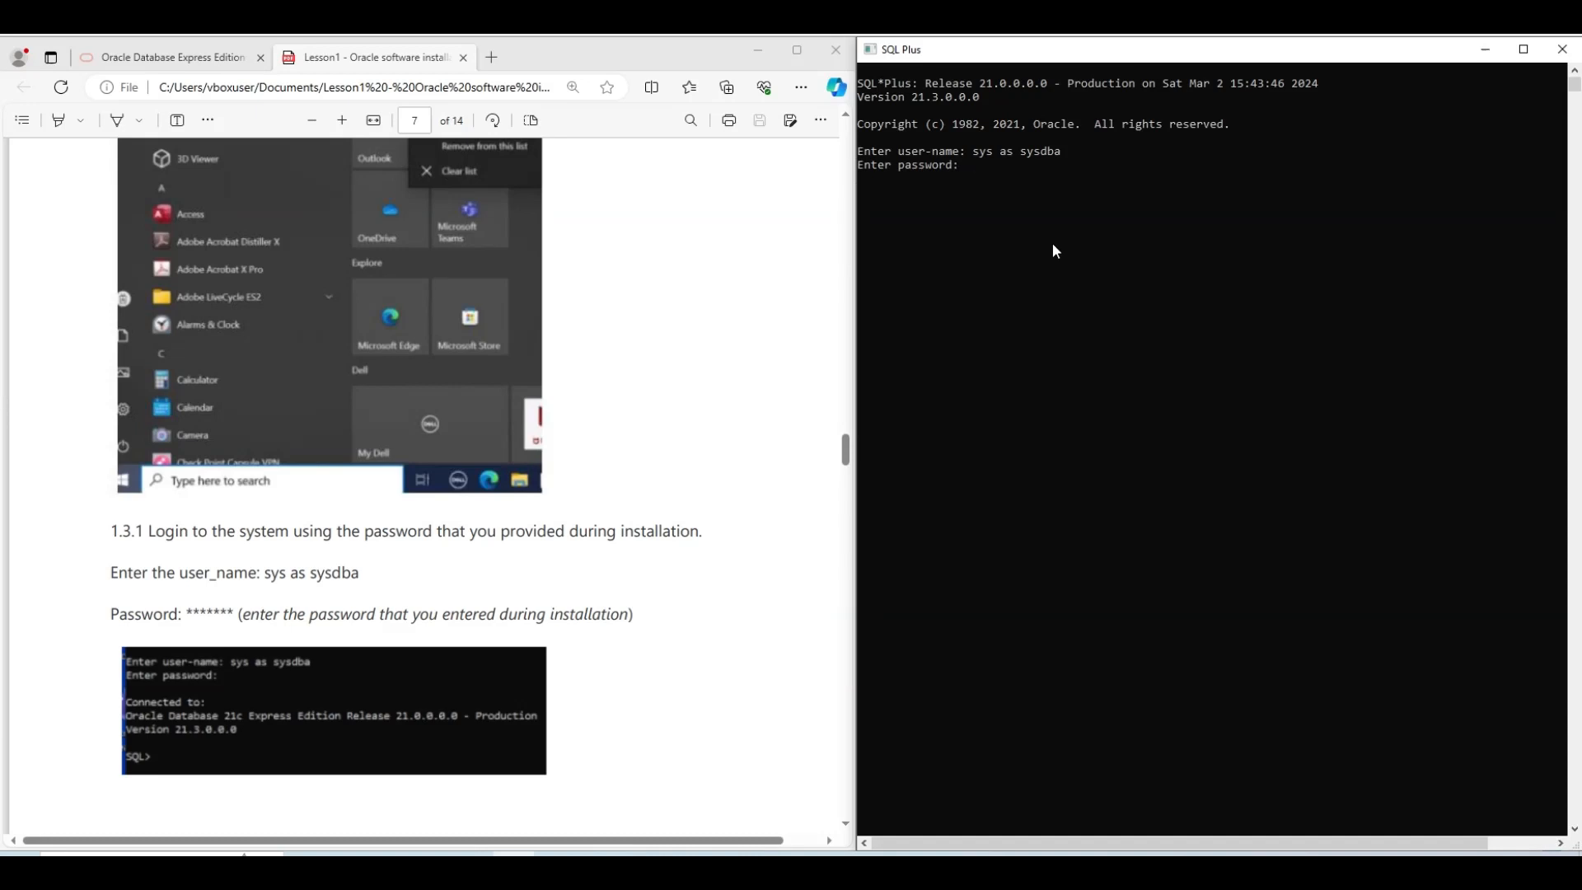
key("Return")
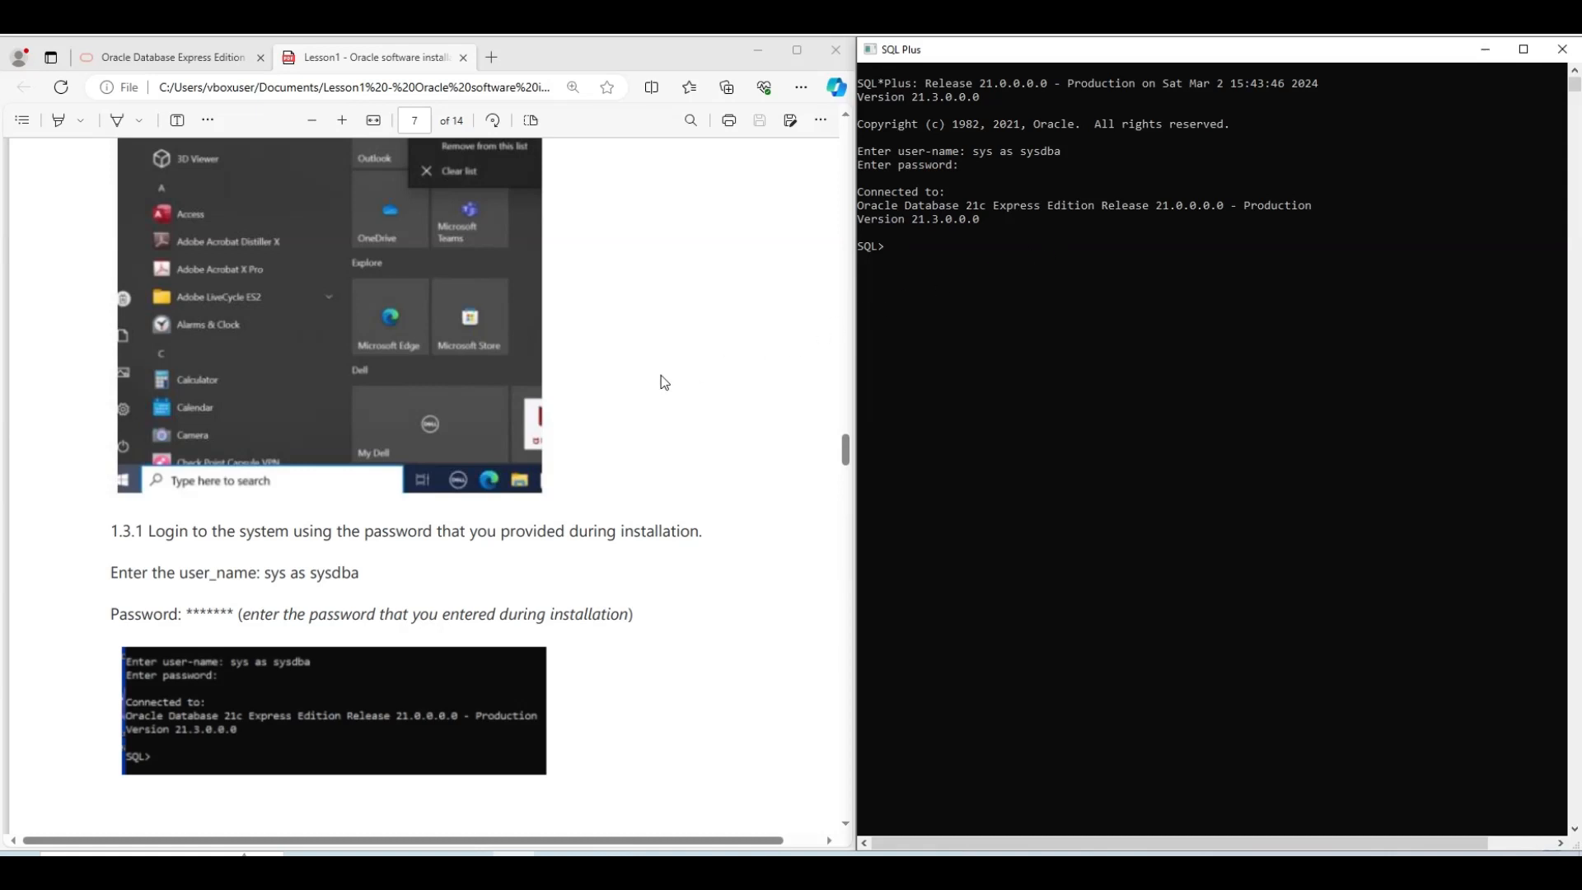
scroll(742, 369, "down", 1)
scroll(744, 371, "down", 5)
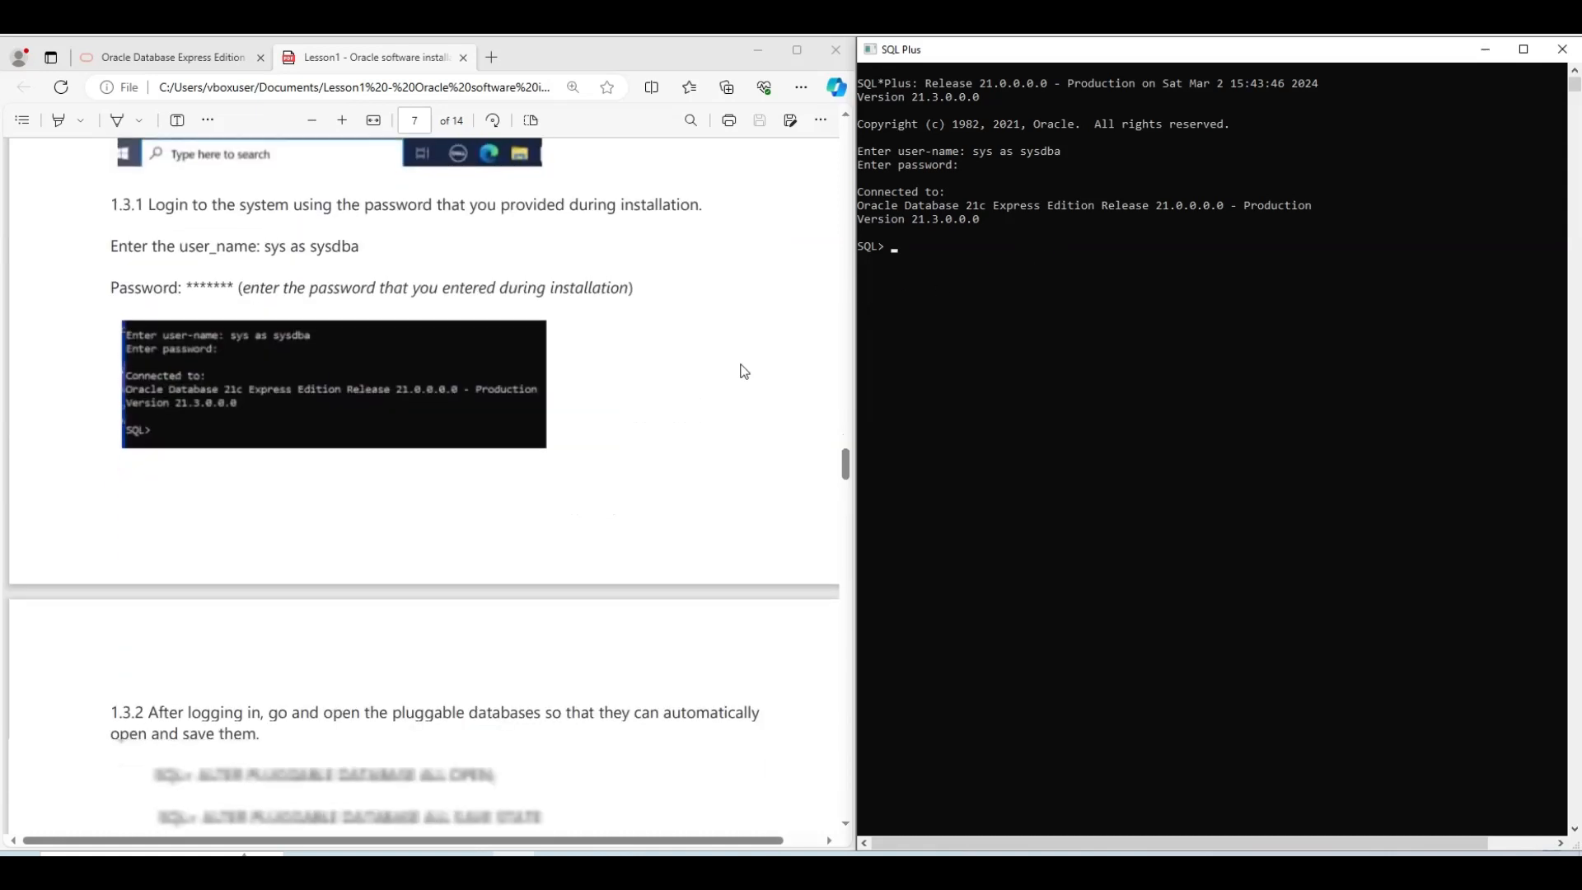
Run ALTER PLUGGABLE DATABASE ALL OPEN; copied from the lesson PDF
scroll(742, 373, "down", 1)
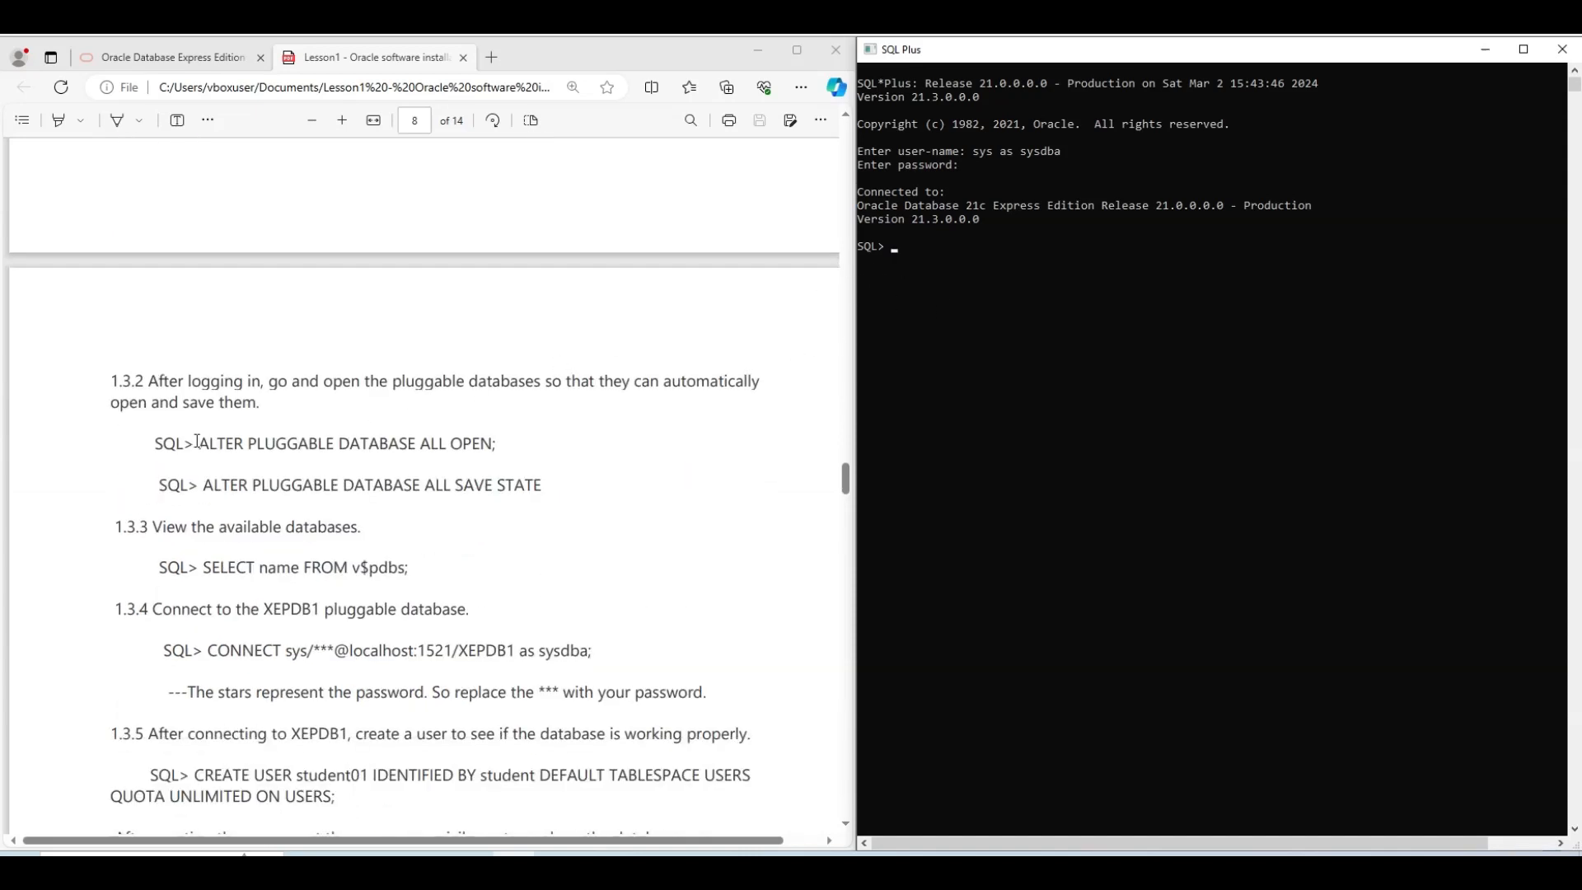
left_click_drag(198, 442, 496, 440)
key("ctrl+c")
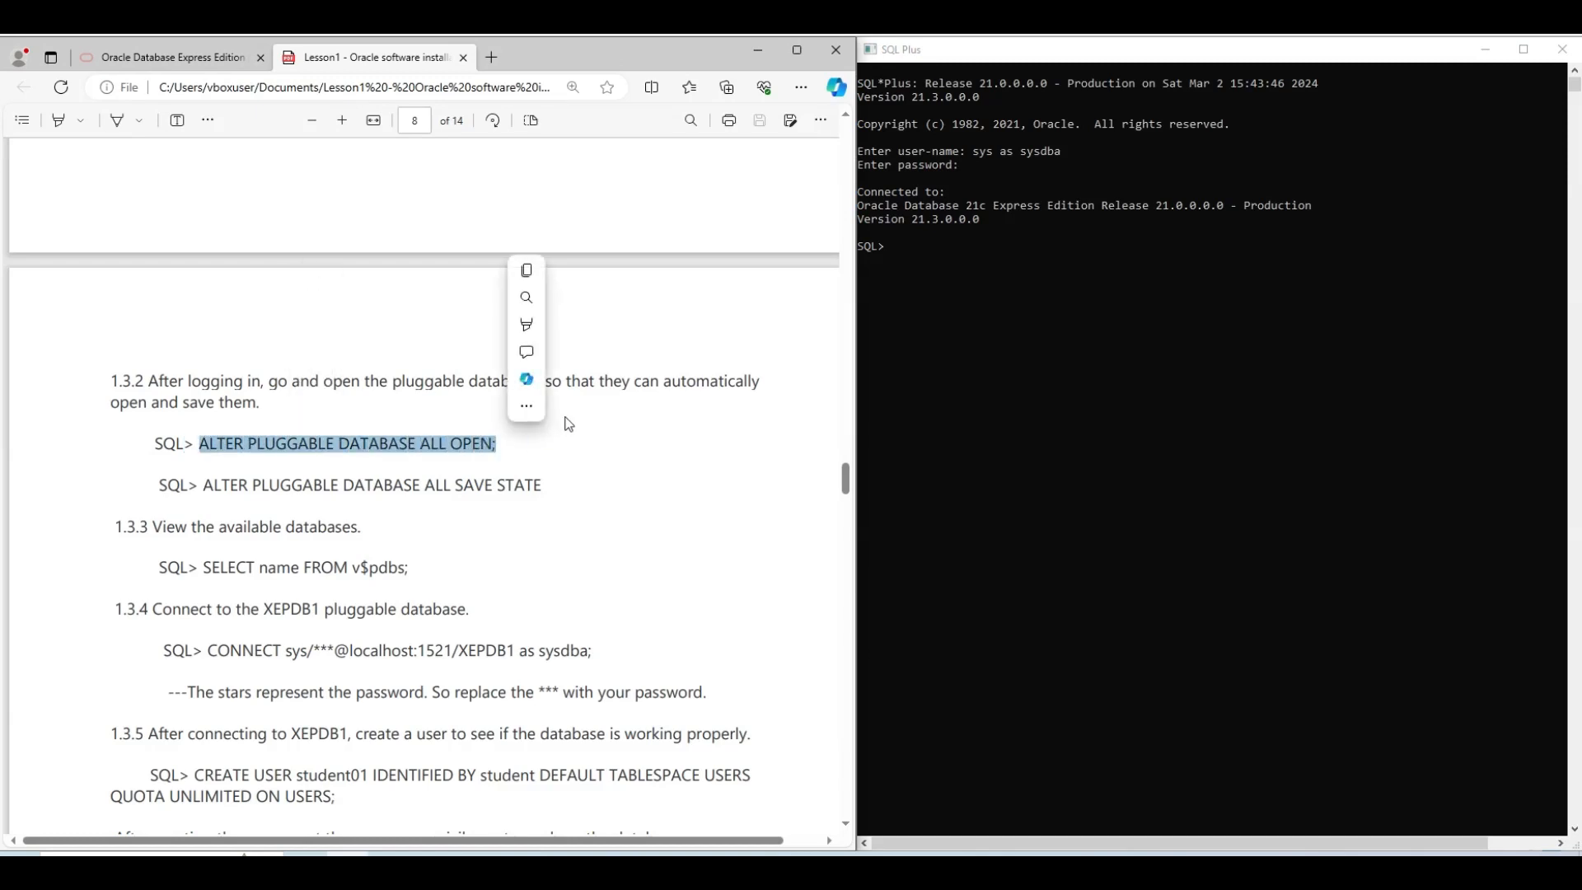
left_click(1007, 333)
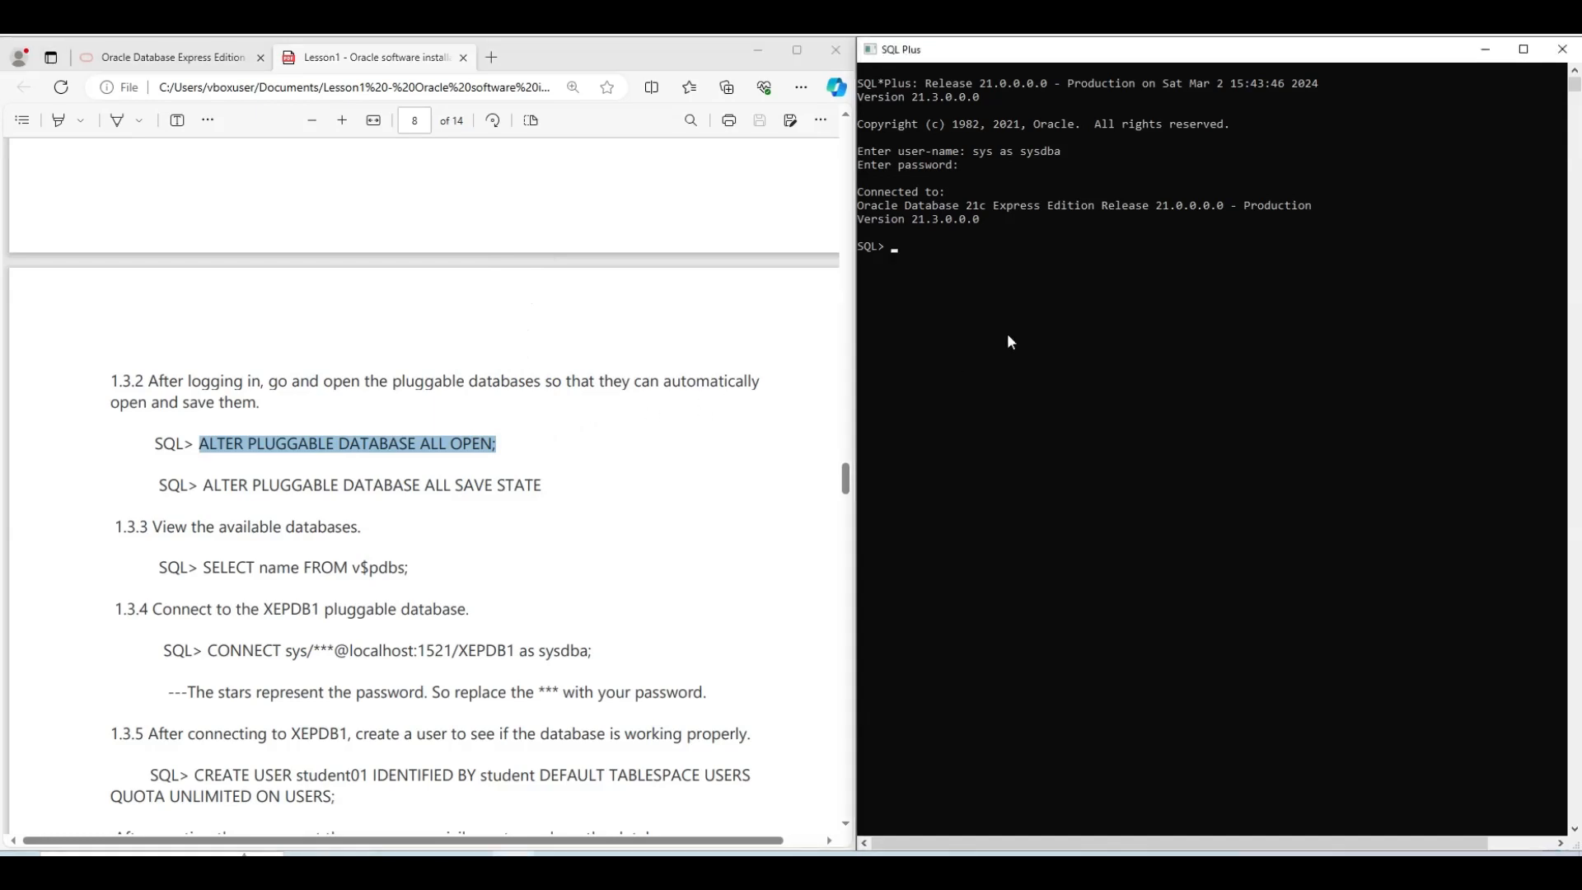
key("ctrl+v")
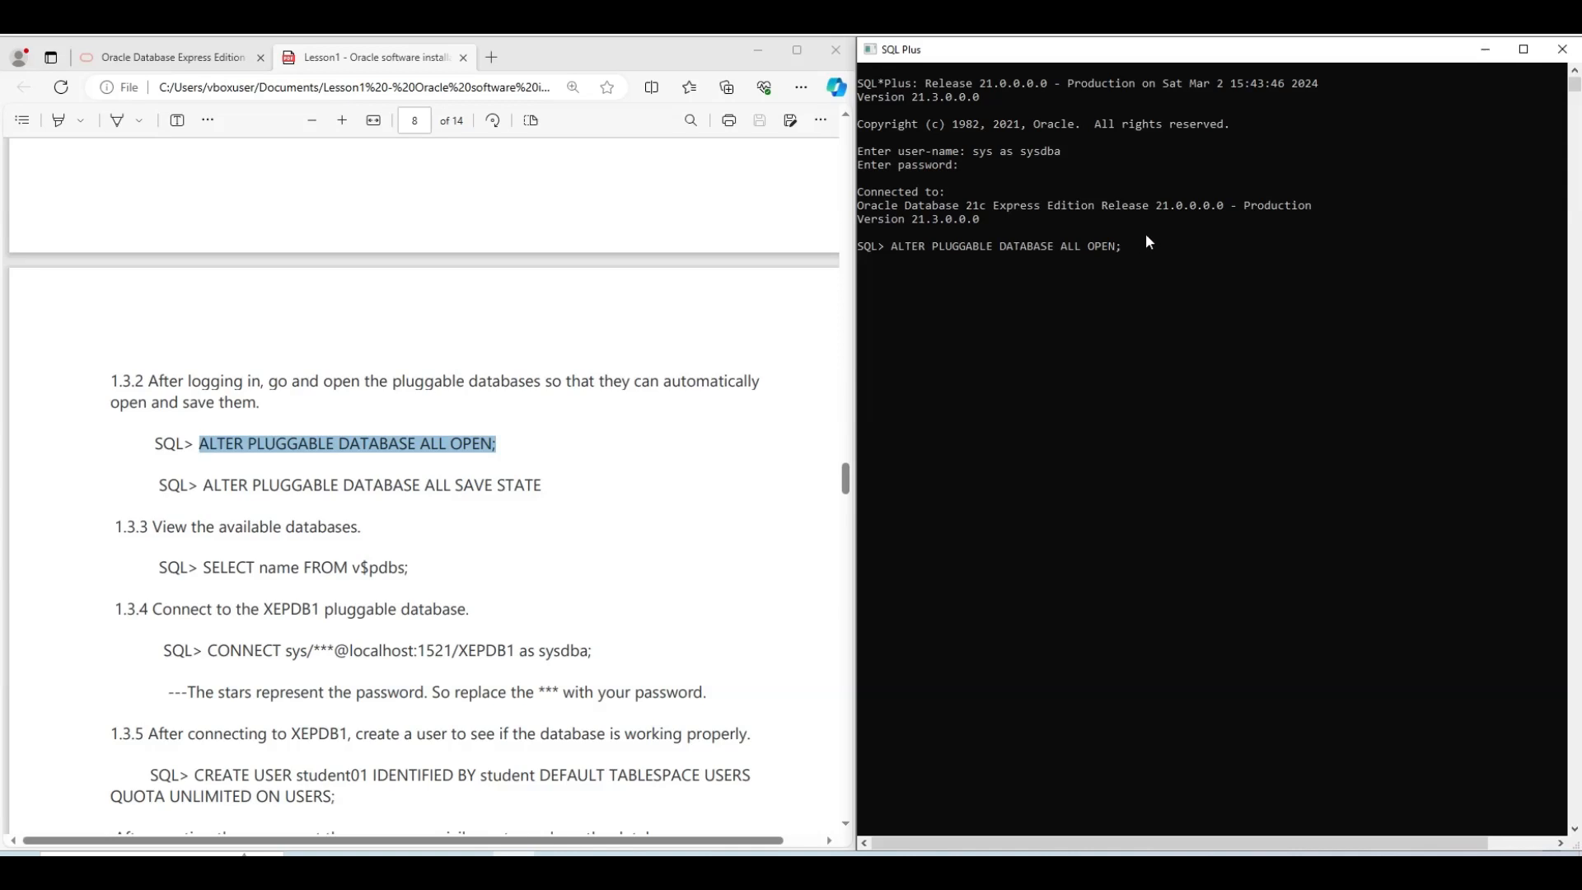
key("Return")
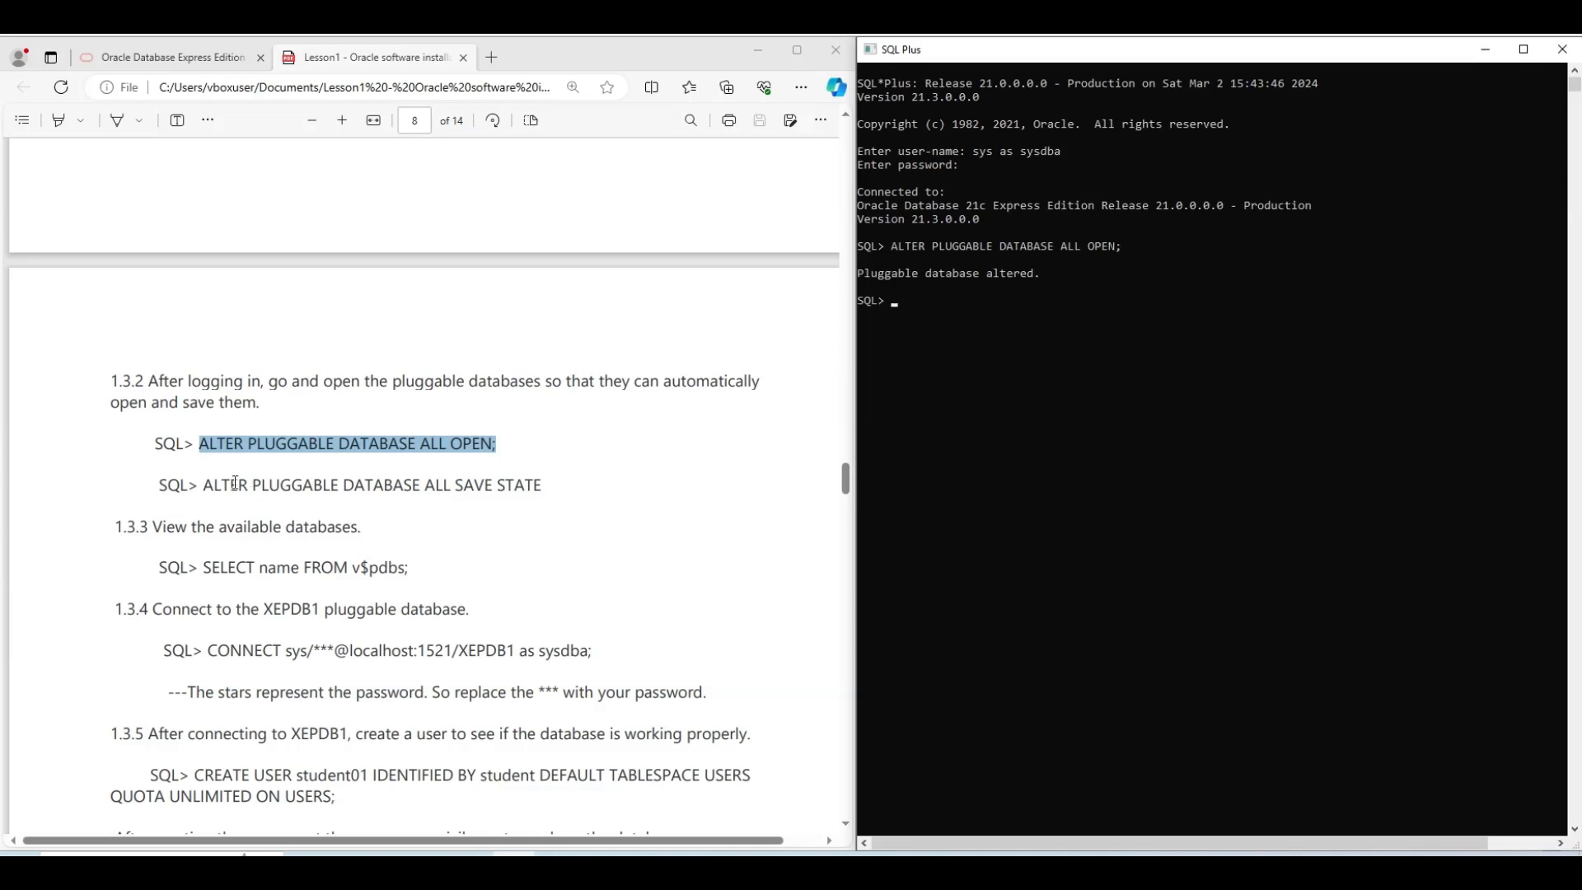
Run ALTER PLUGGABLE DATABASE ALL SAVE STATE; copied from the lesson PDF
left_click_drag(205, 487, 547, 486)
key("ctrl+c")
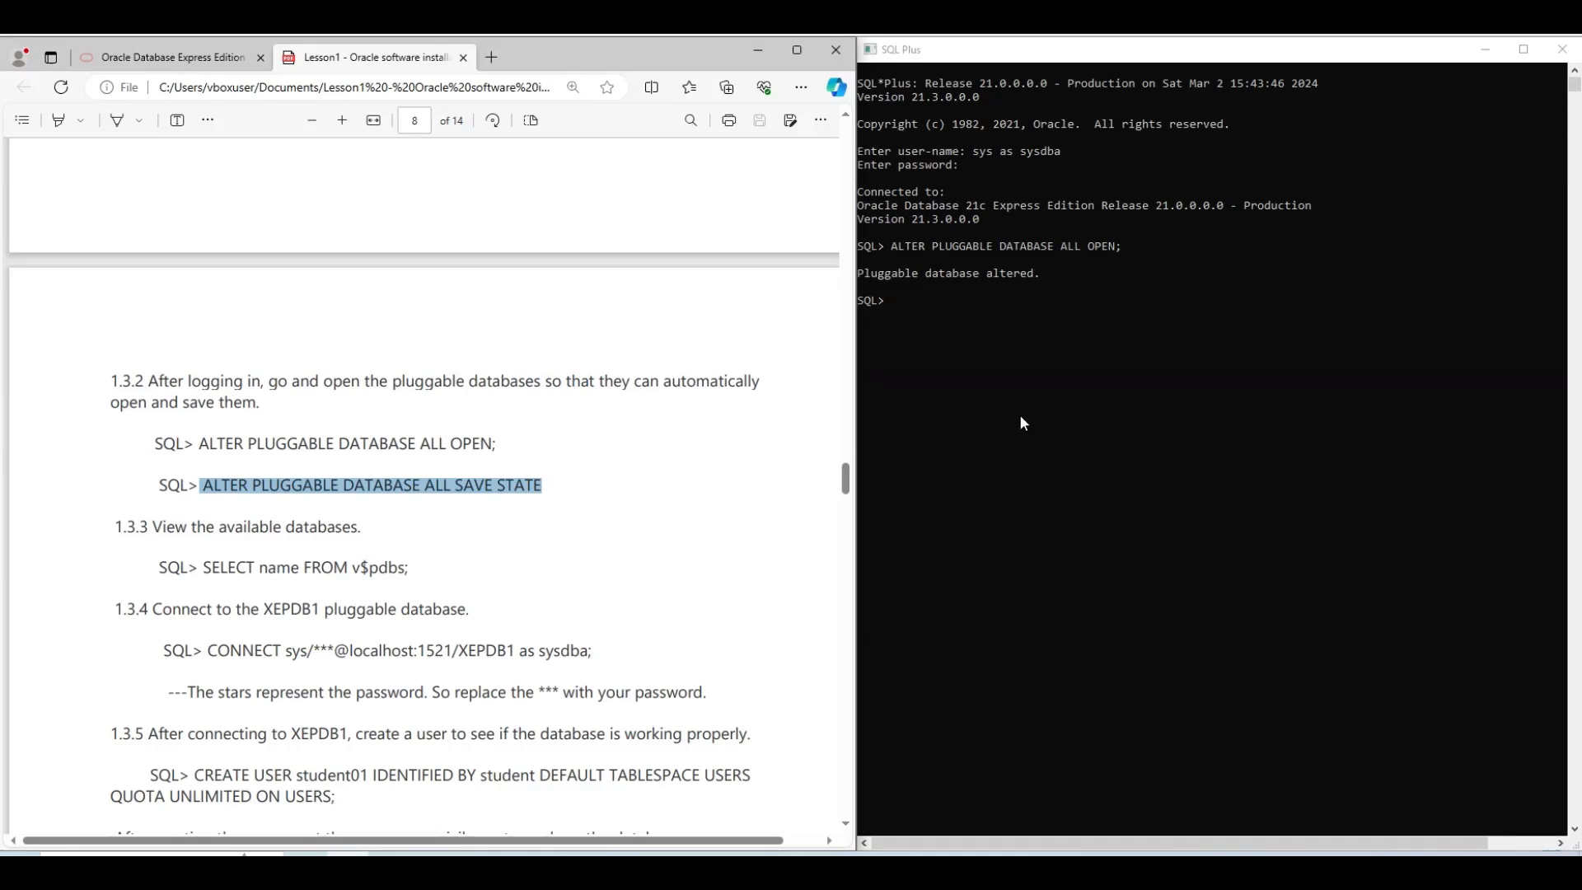
left_click(1005, 394)
key("ctrl+v")
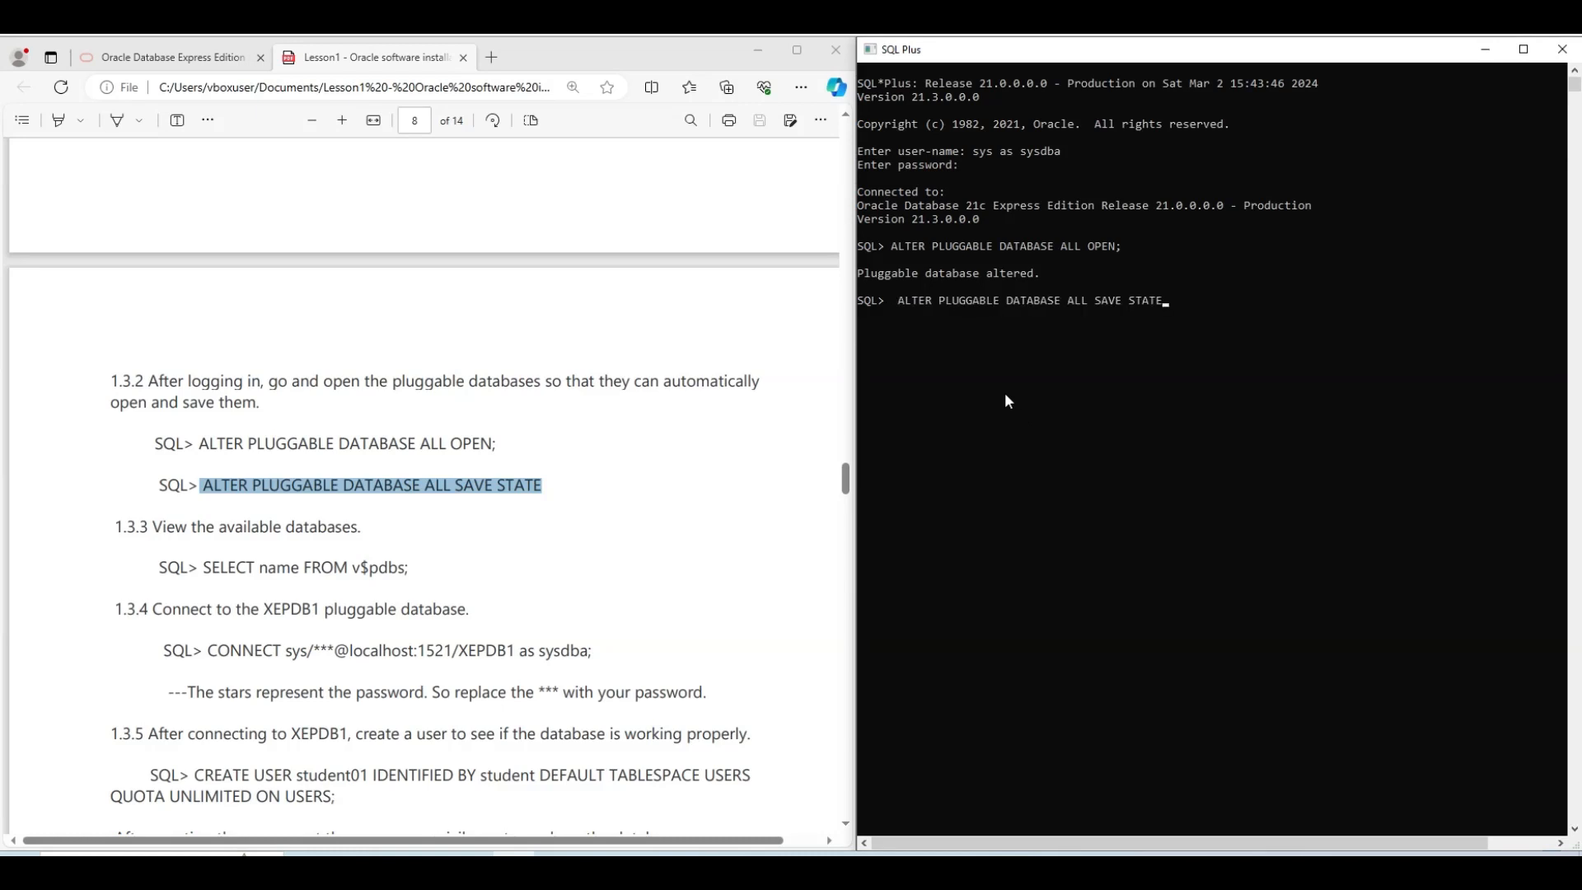
type(";")
key("Return")
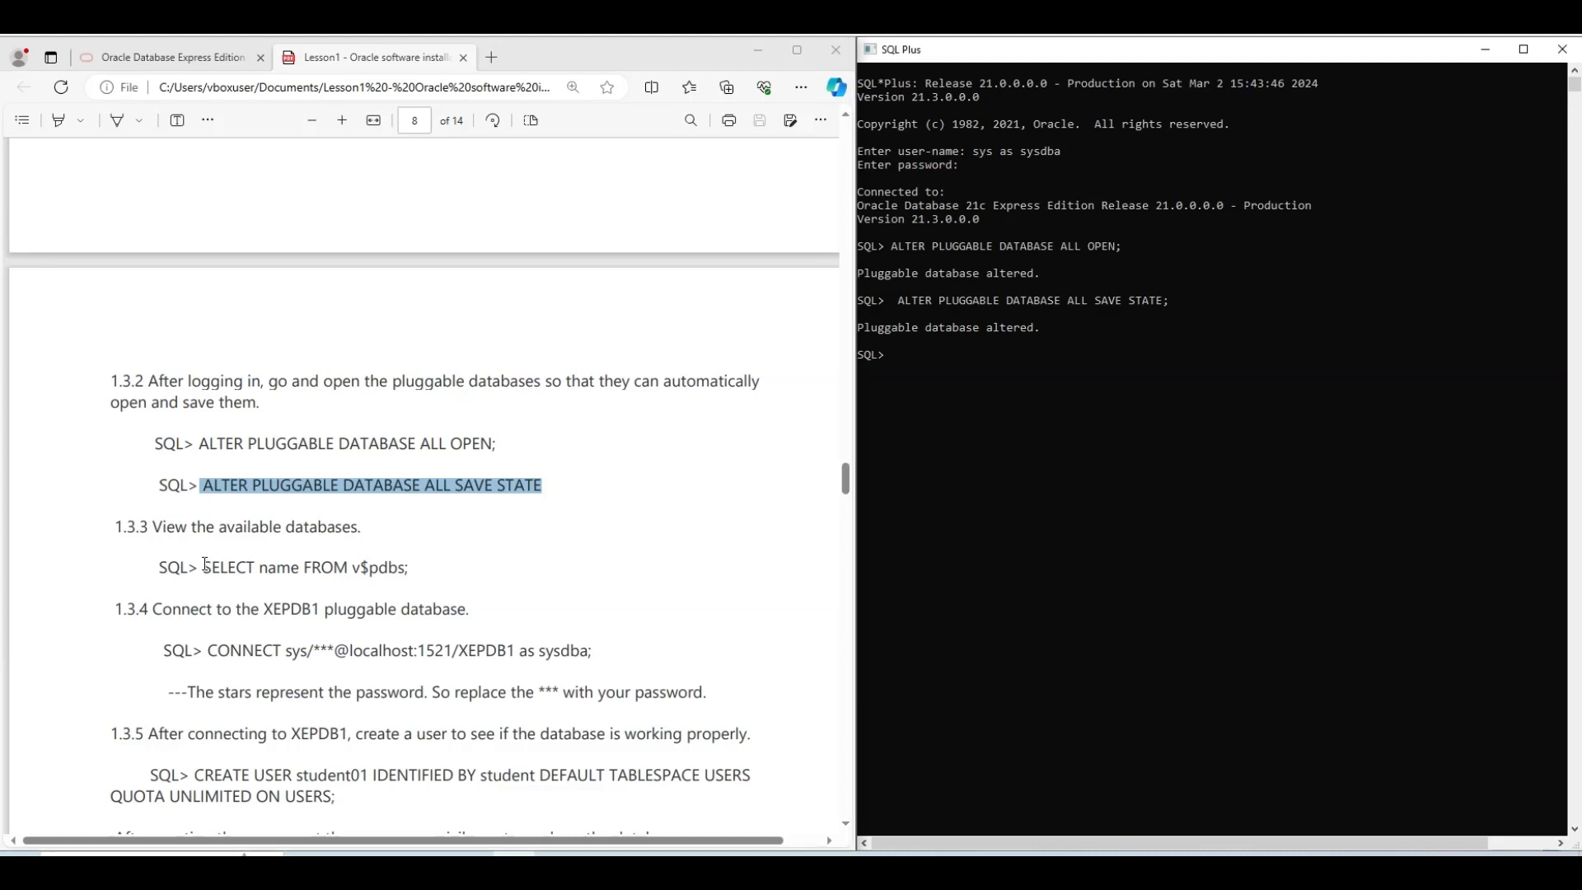
left_click_drag(206, 565, 412, 570)
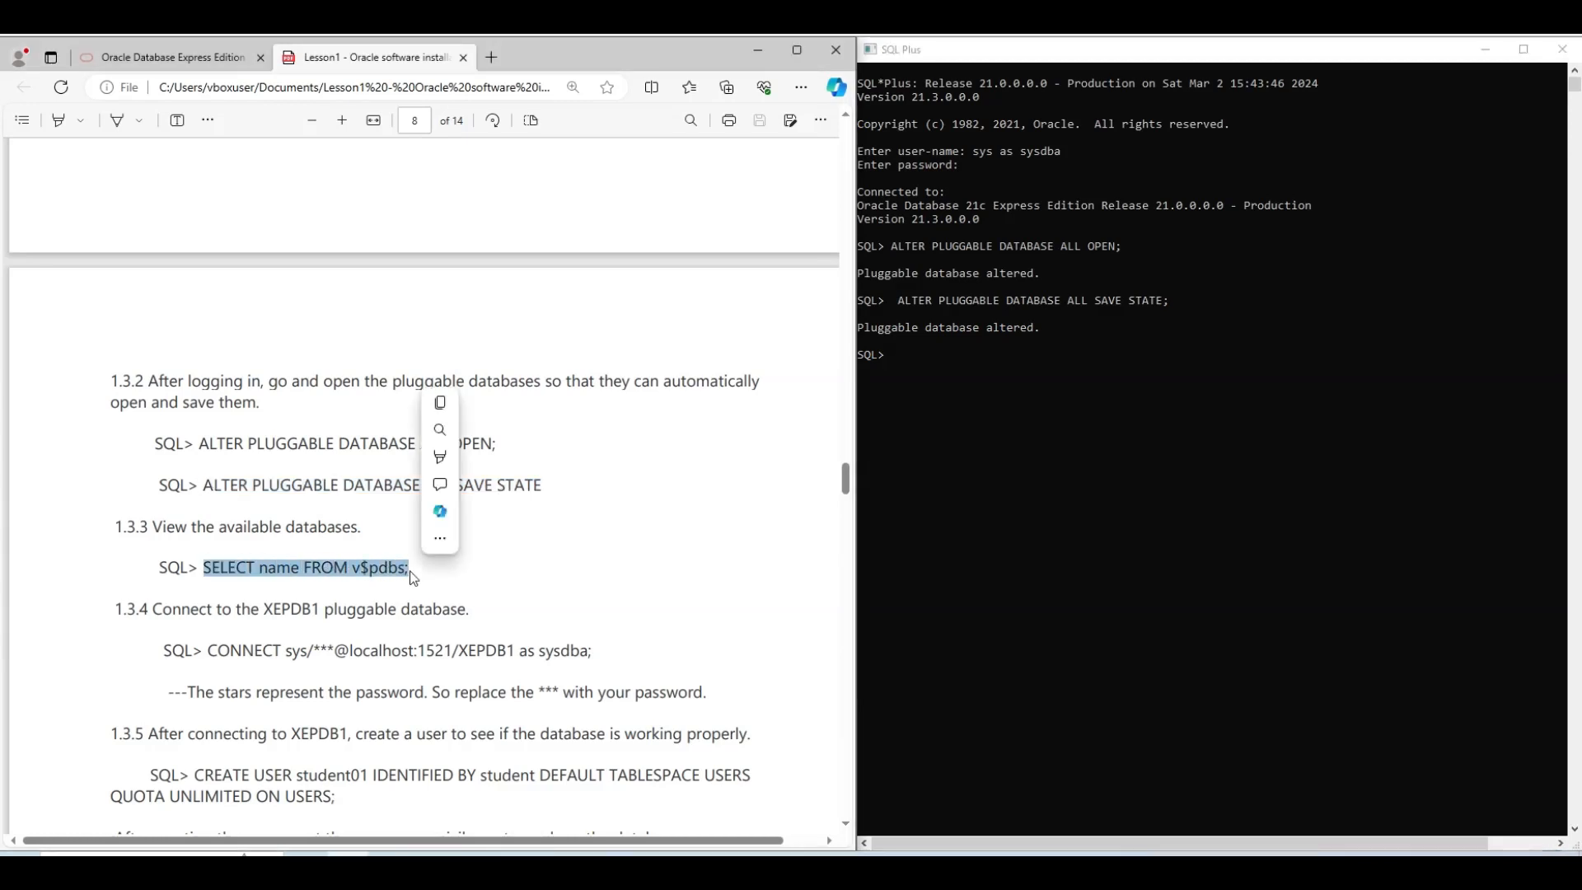
Run SELECT name FROM v$pdbs; to list PDB$SEED and XEPDB1
left_click(979, 411)
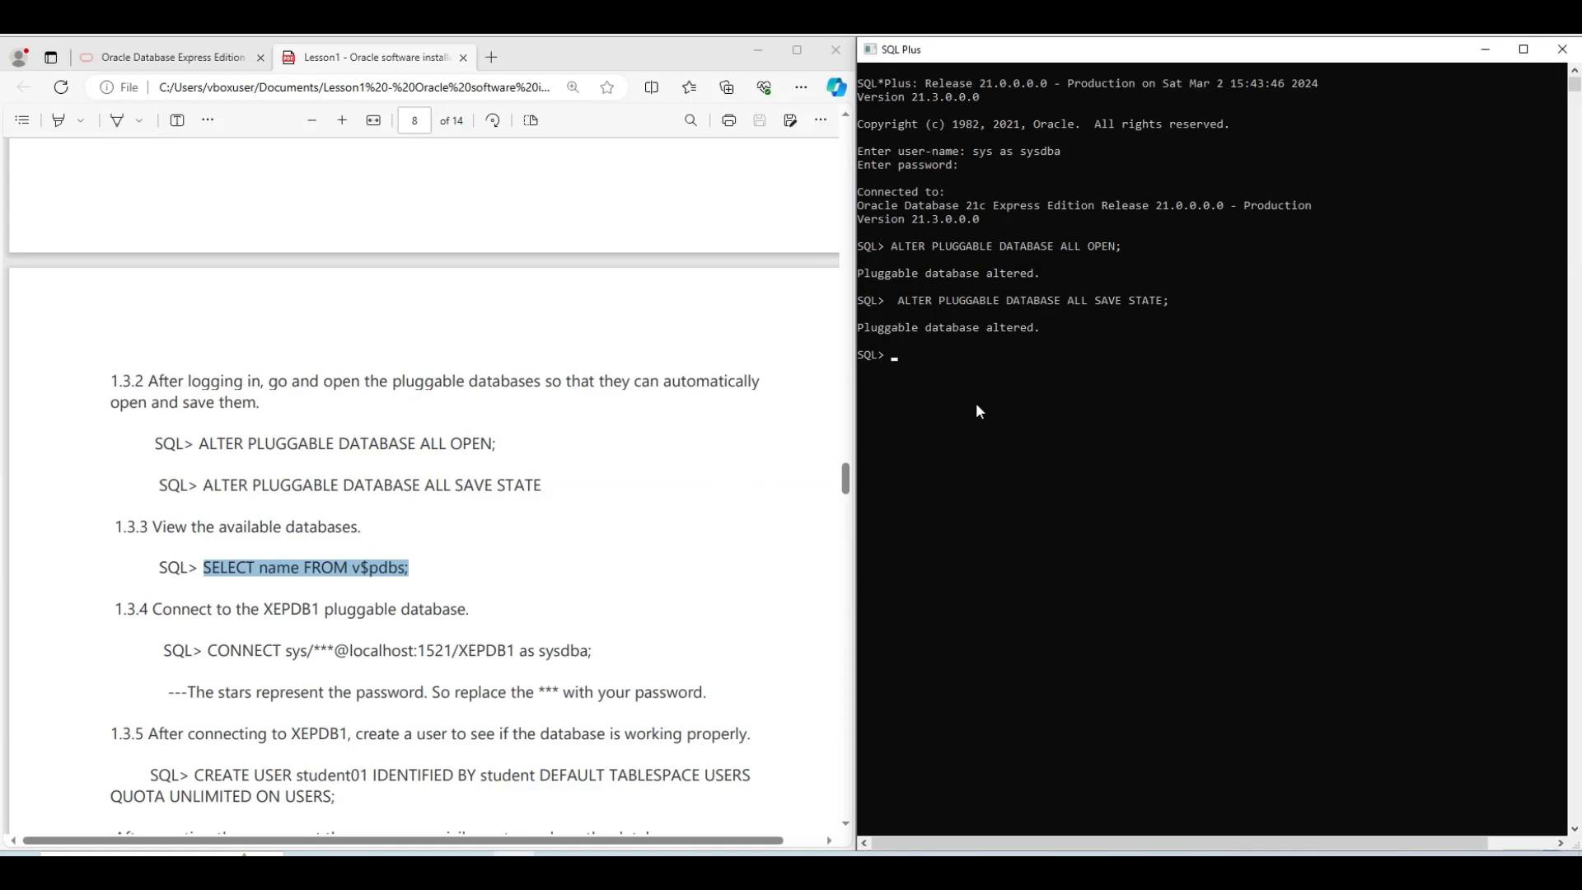
key("ctrl+v")
key("Return")
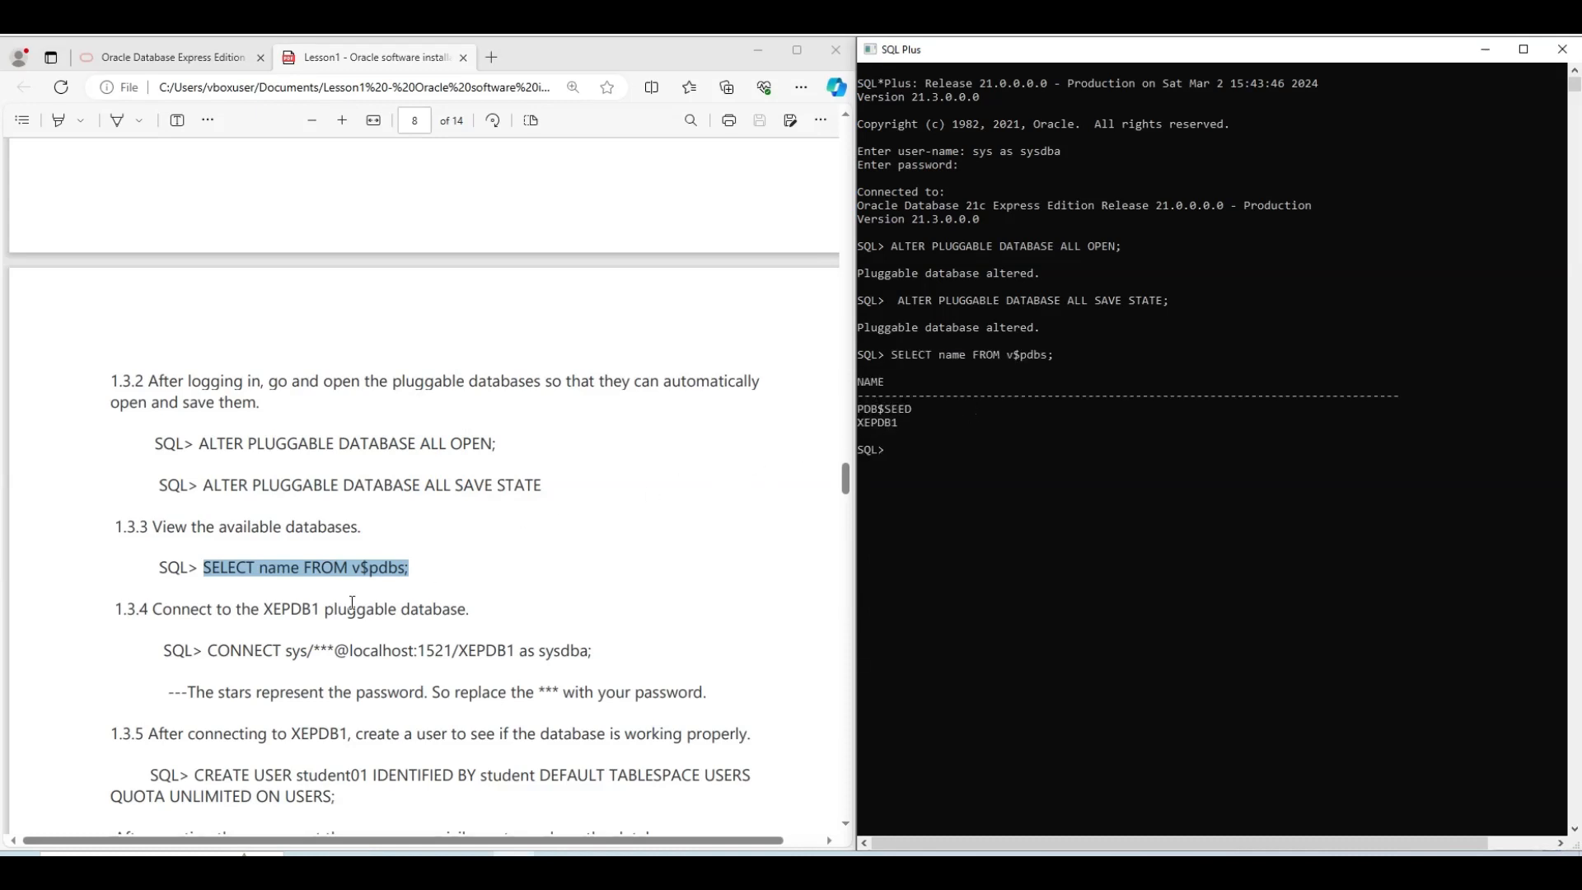
Run the lesson's CONNECT command to XEPDB1 with the account password, failing with ORA-12541
left_click_drag(211, 649, 607, 648)
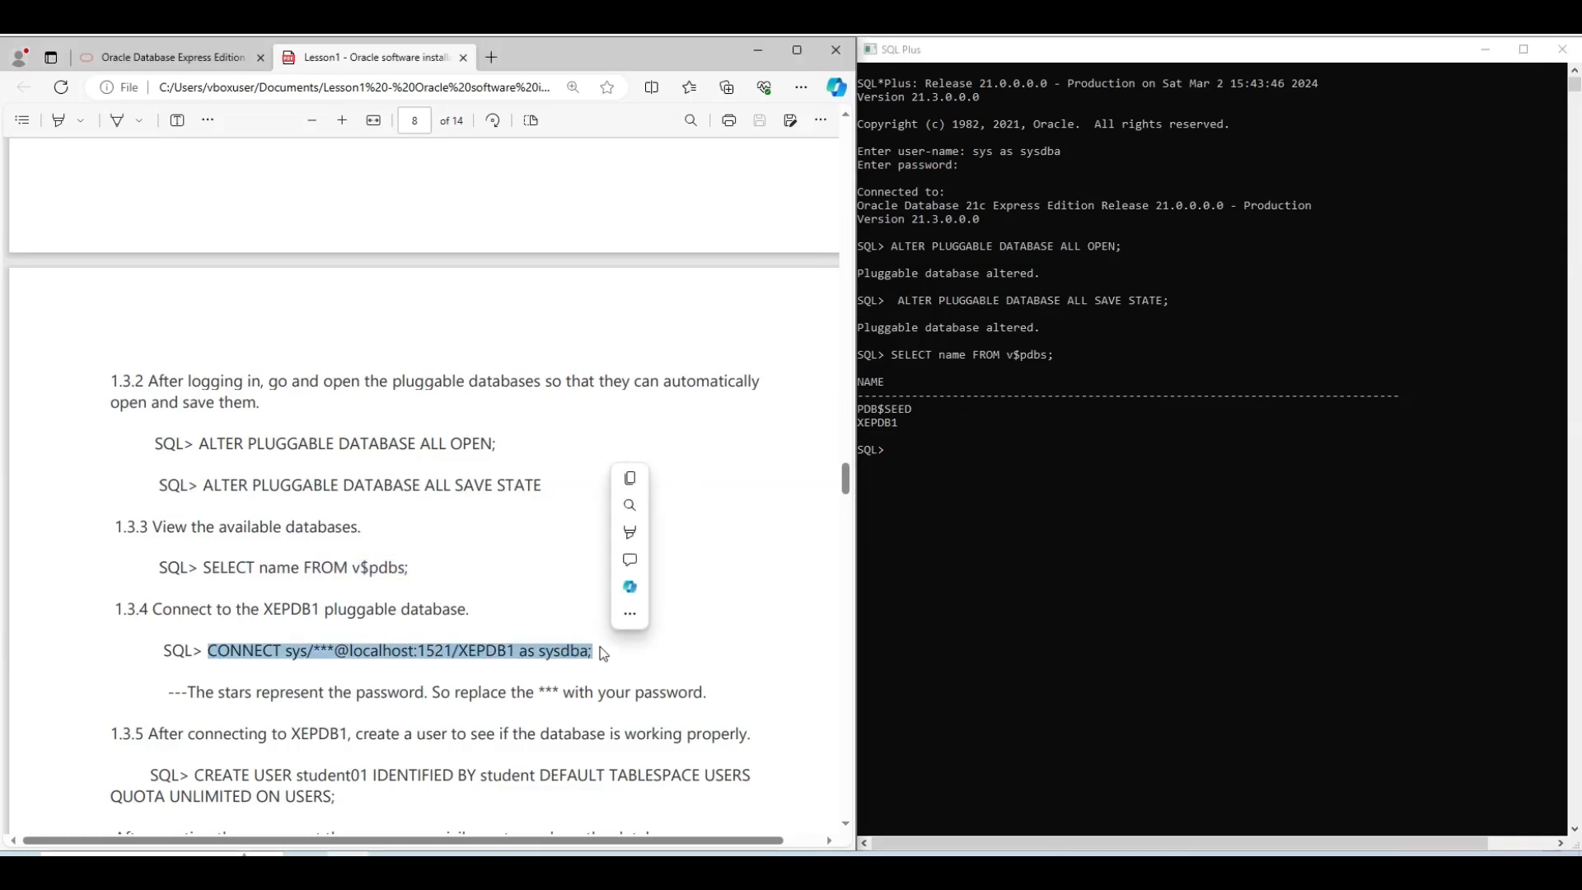
key("ctrl+c")
left_click(915, 515)
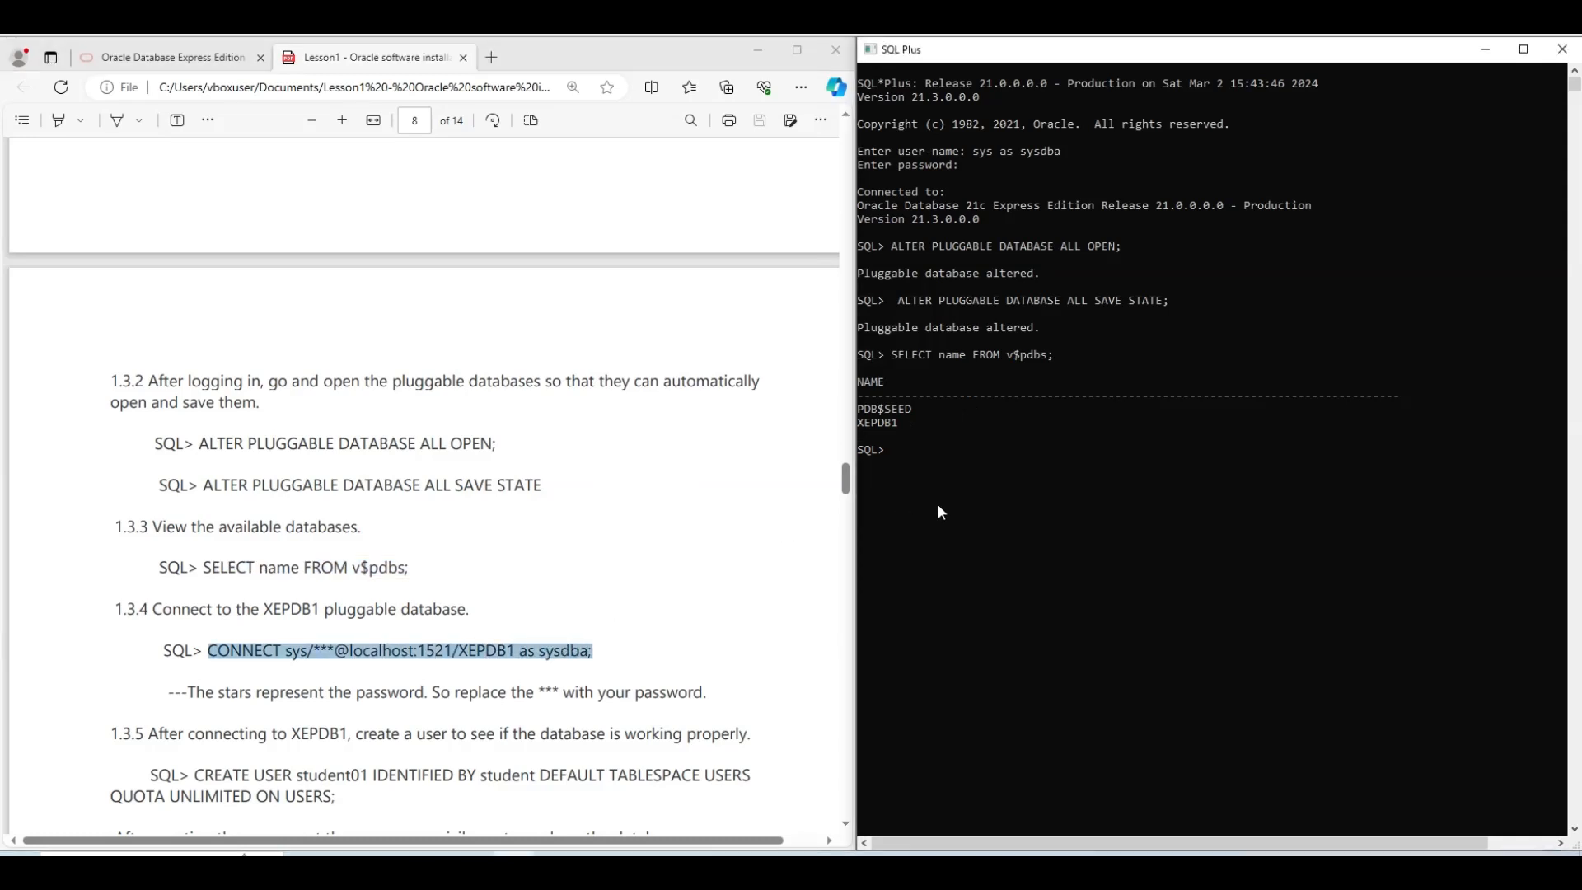
key("ctrl+v")
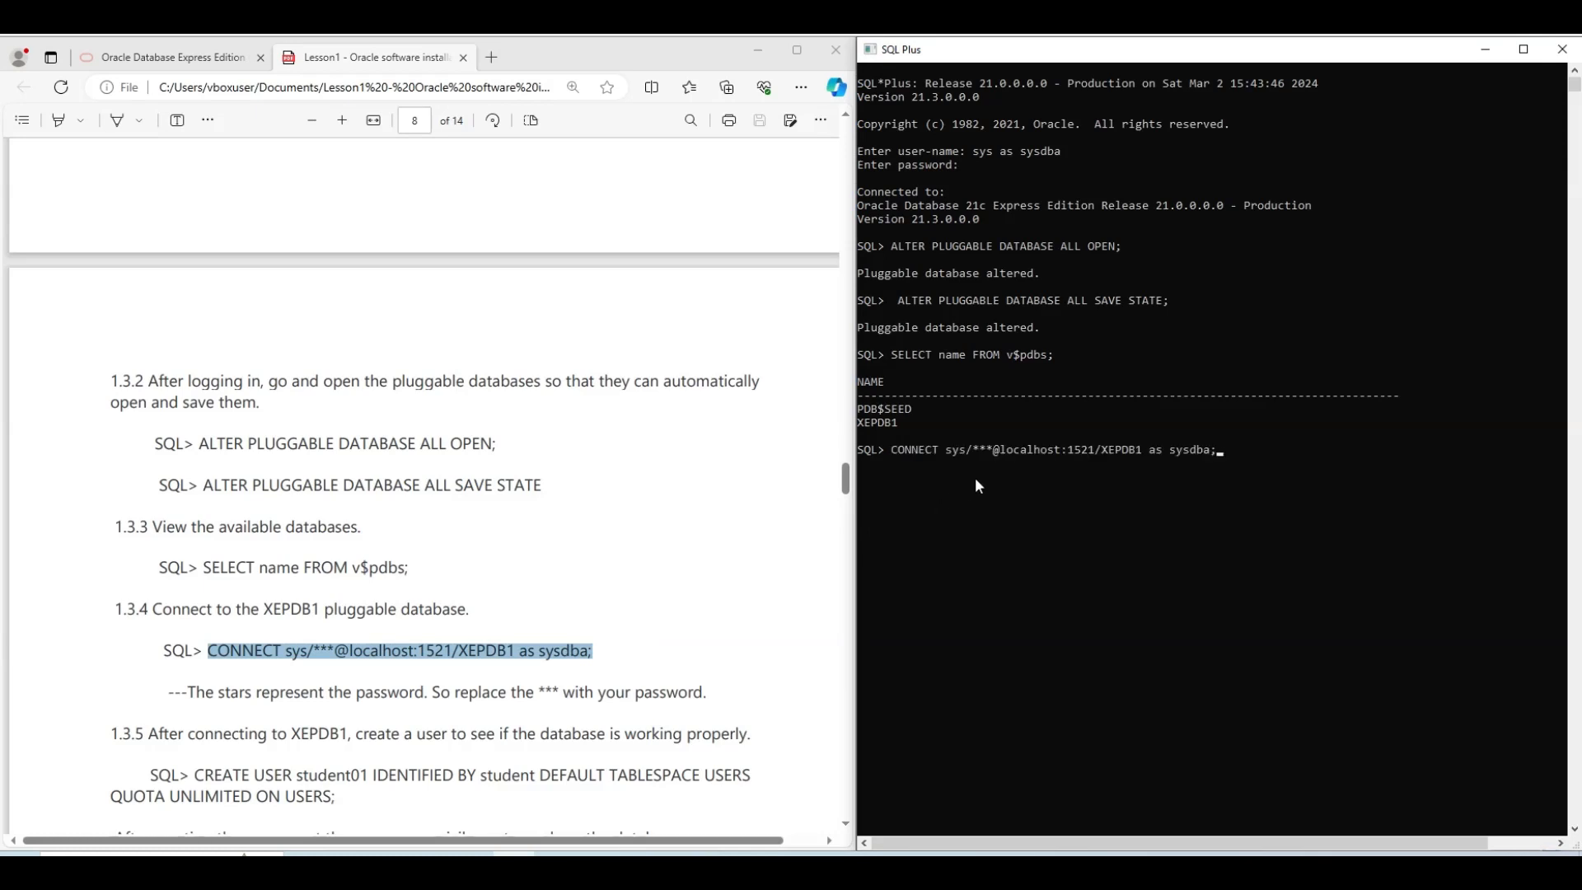
key("Left")
key("Left")
key("Left")
key("Left")
key("Left")
key("Left")
key("Left")
key("Left")
key("Left")
key("Left")
key("Left")
key("Left")
key("Left")
key("Left")
key("Left")
key("Left")
key("Left")
key("Left")
key("Left")
key("Left")
key("BackSpace")
key("BackSpace")
key("BackSpace")
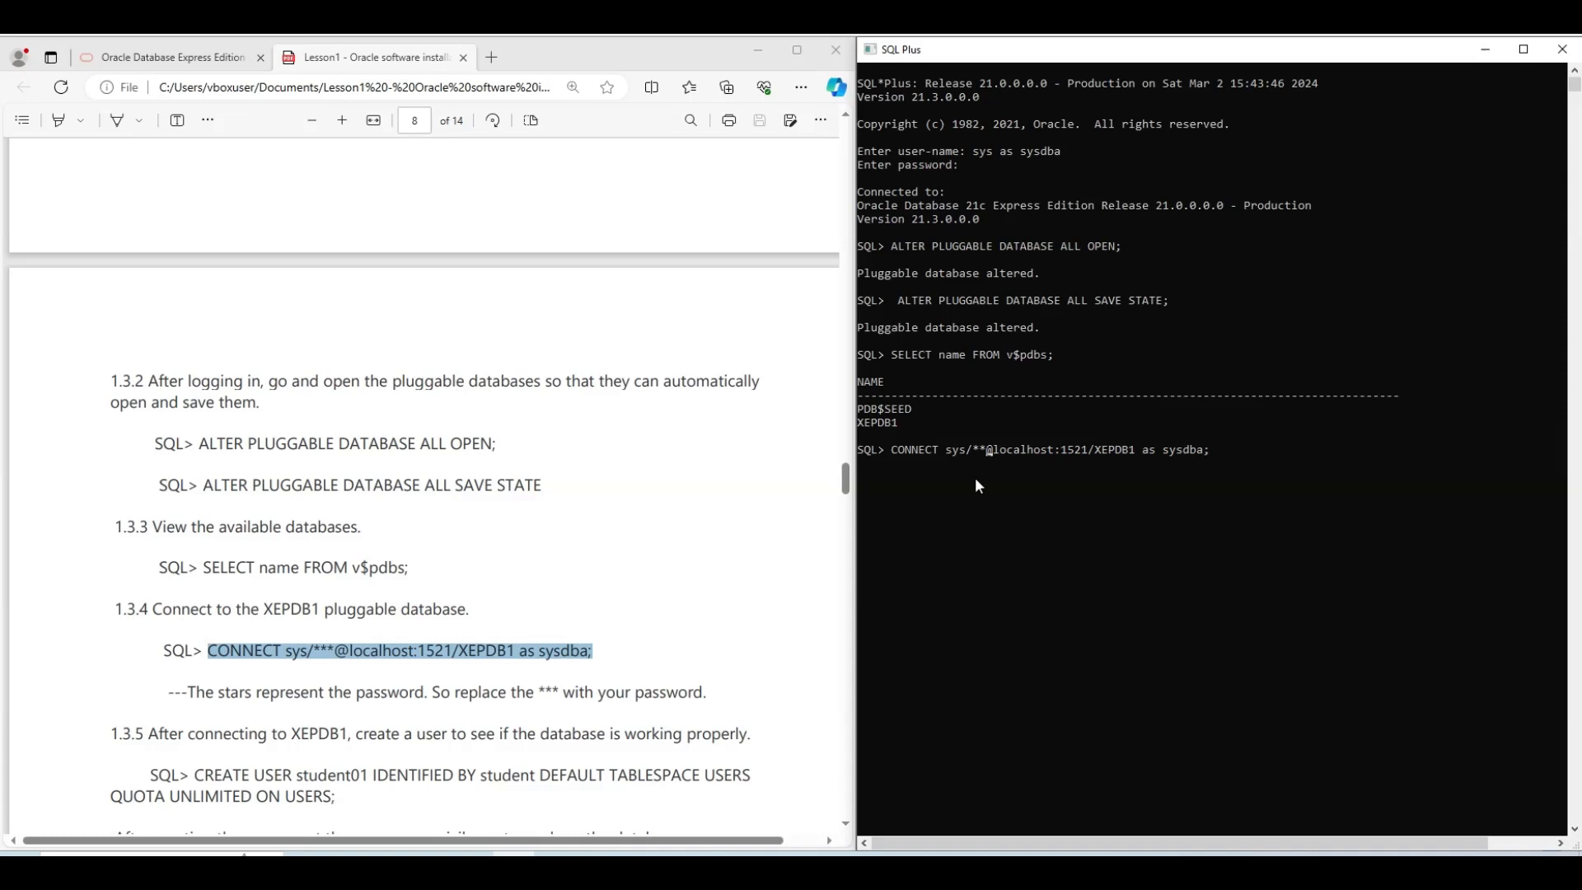
type("u")
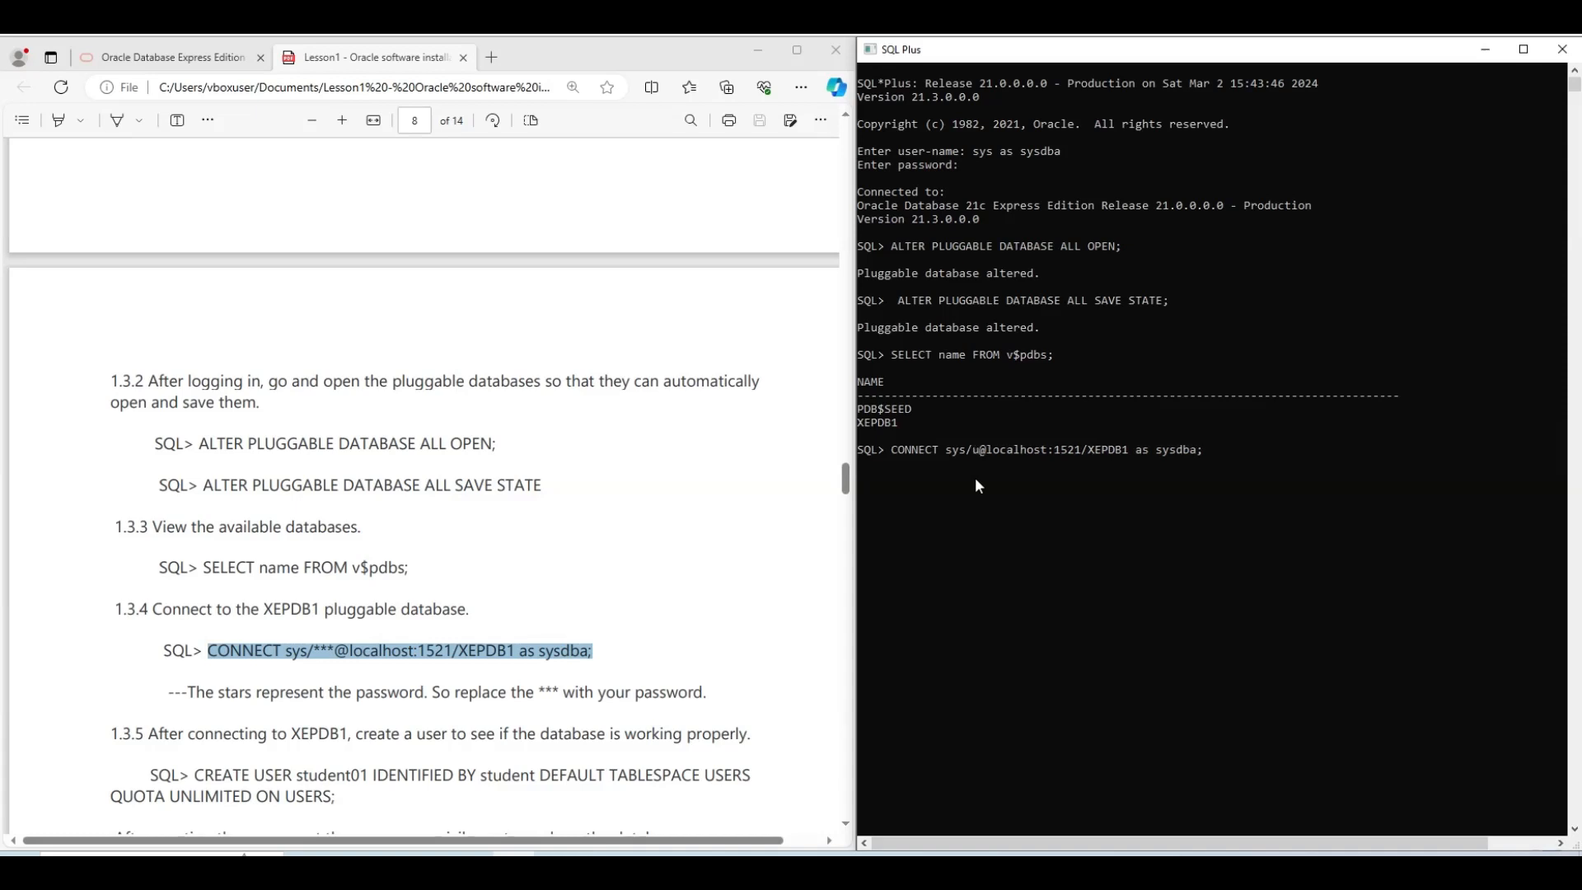
type("ser123")
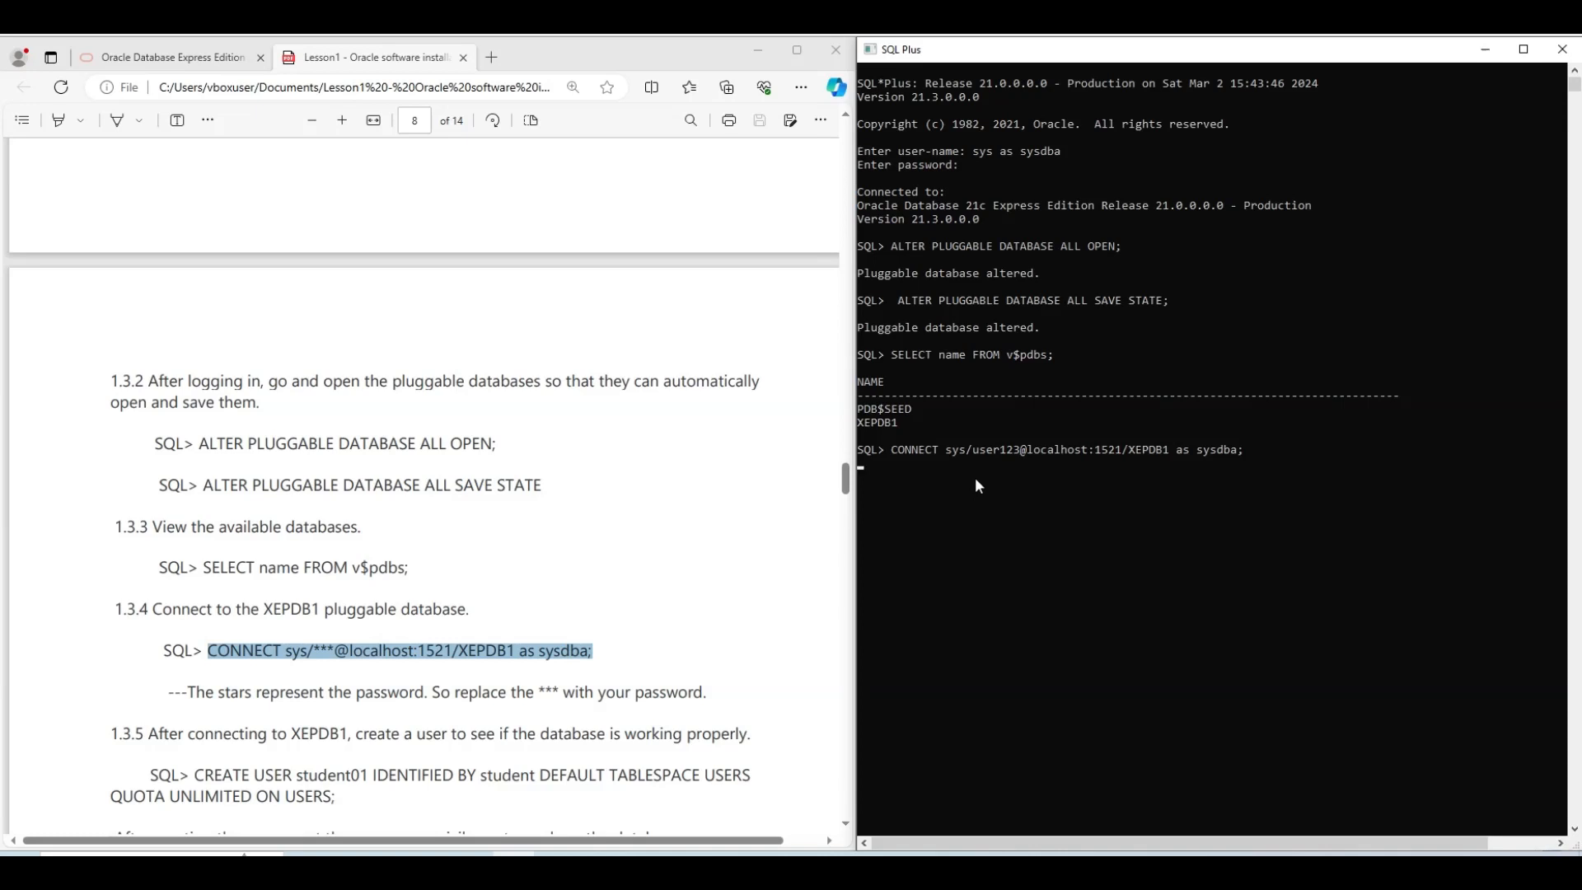
key("Return")
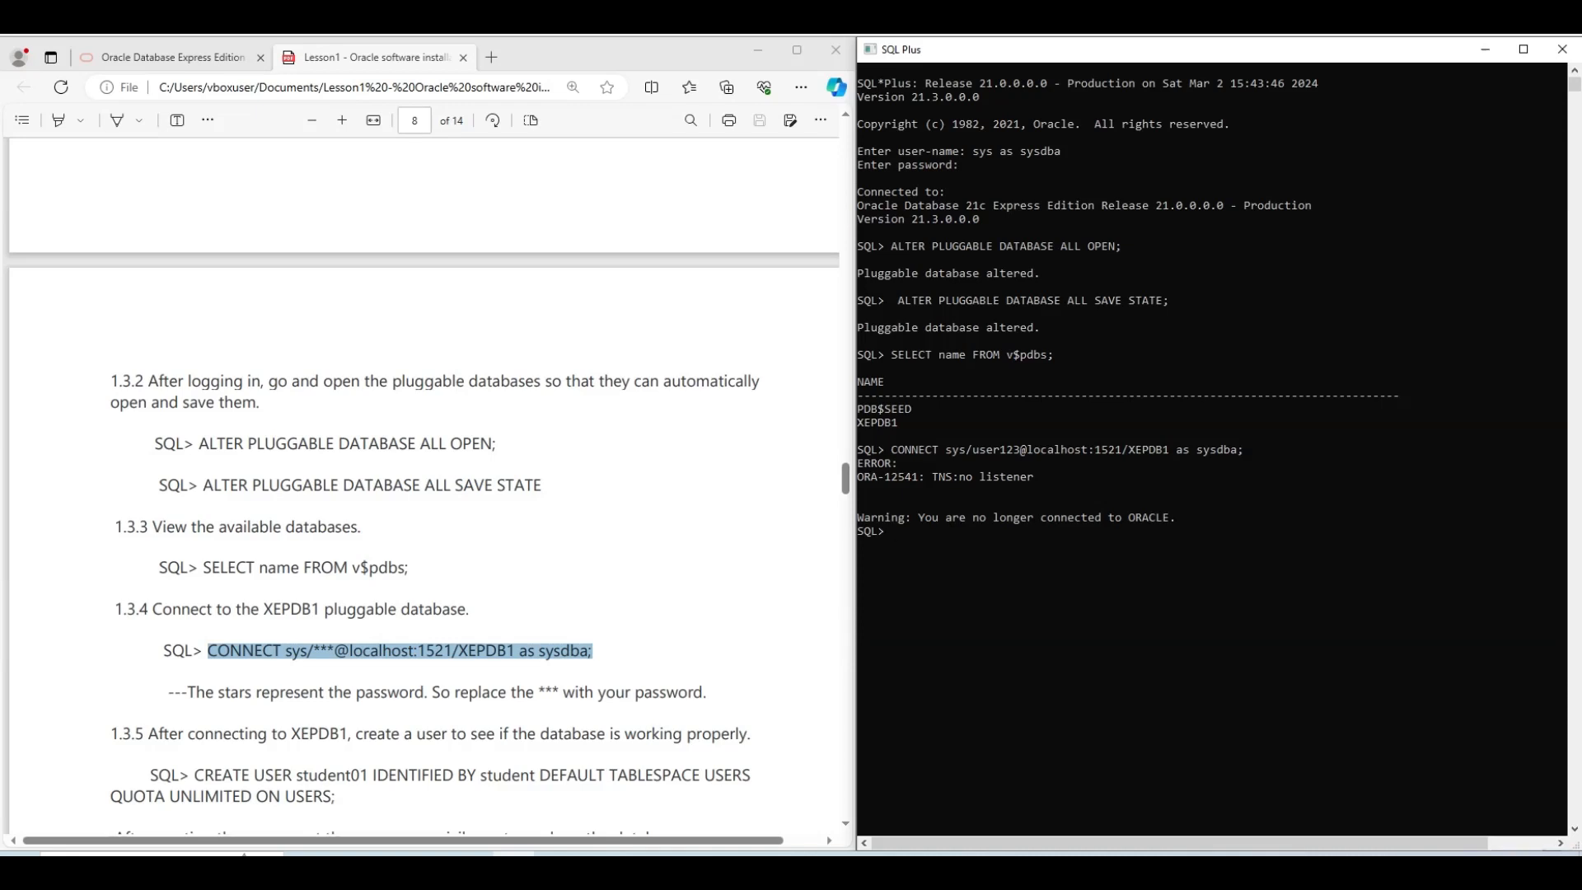
Run lsnrctl status in a Command Prompt, after clearing the command mistakenly typed into SQL Plus
left_click(956, 560)
type("lsnrctl status")
key("BackSpace")
key("BackSpace")
key("BackSpace")
key("BackSpace")
key("BackSpace")
key("BackSpace")
key("BackSpace")
key("BackSpace")
key("BackSpace")
key("BackSpace")
key("BackSpace")
key("BackSpace")
key("BackSpace")
key("BackSpace")
left_click(165, 867)
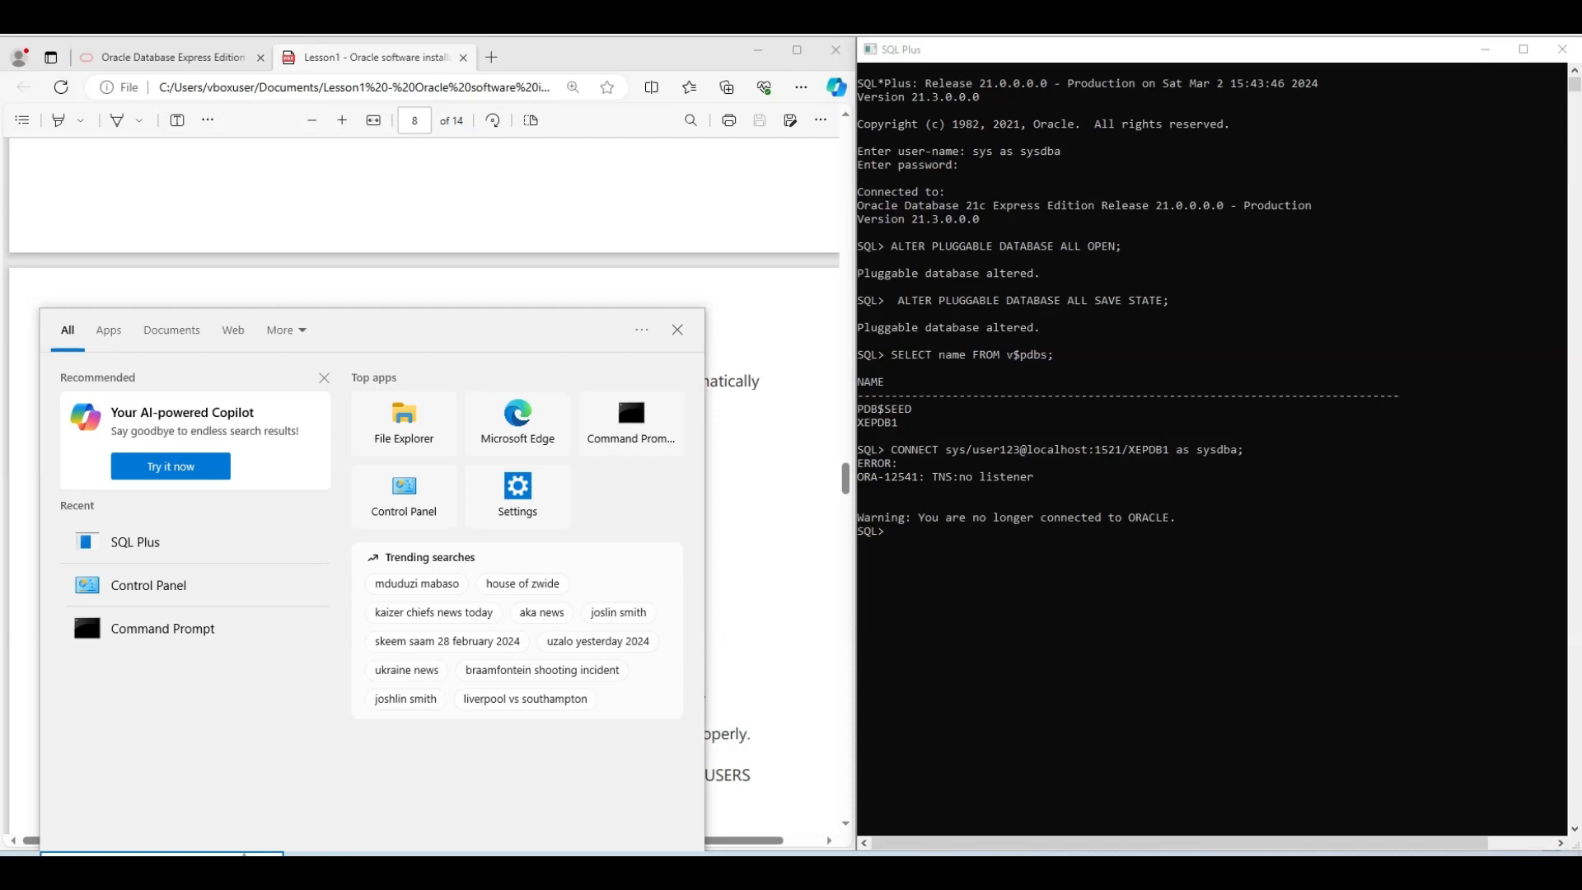
left_click(195, 630)
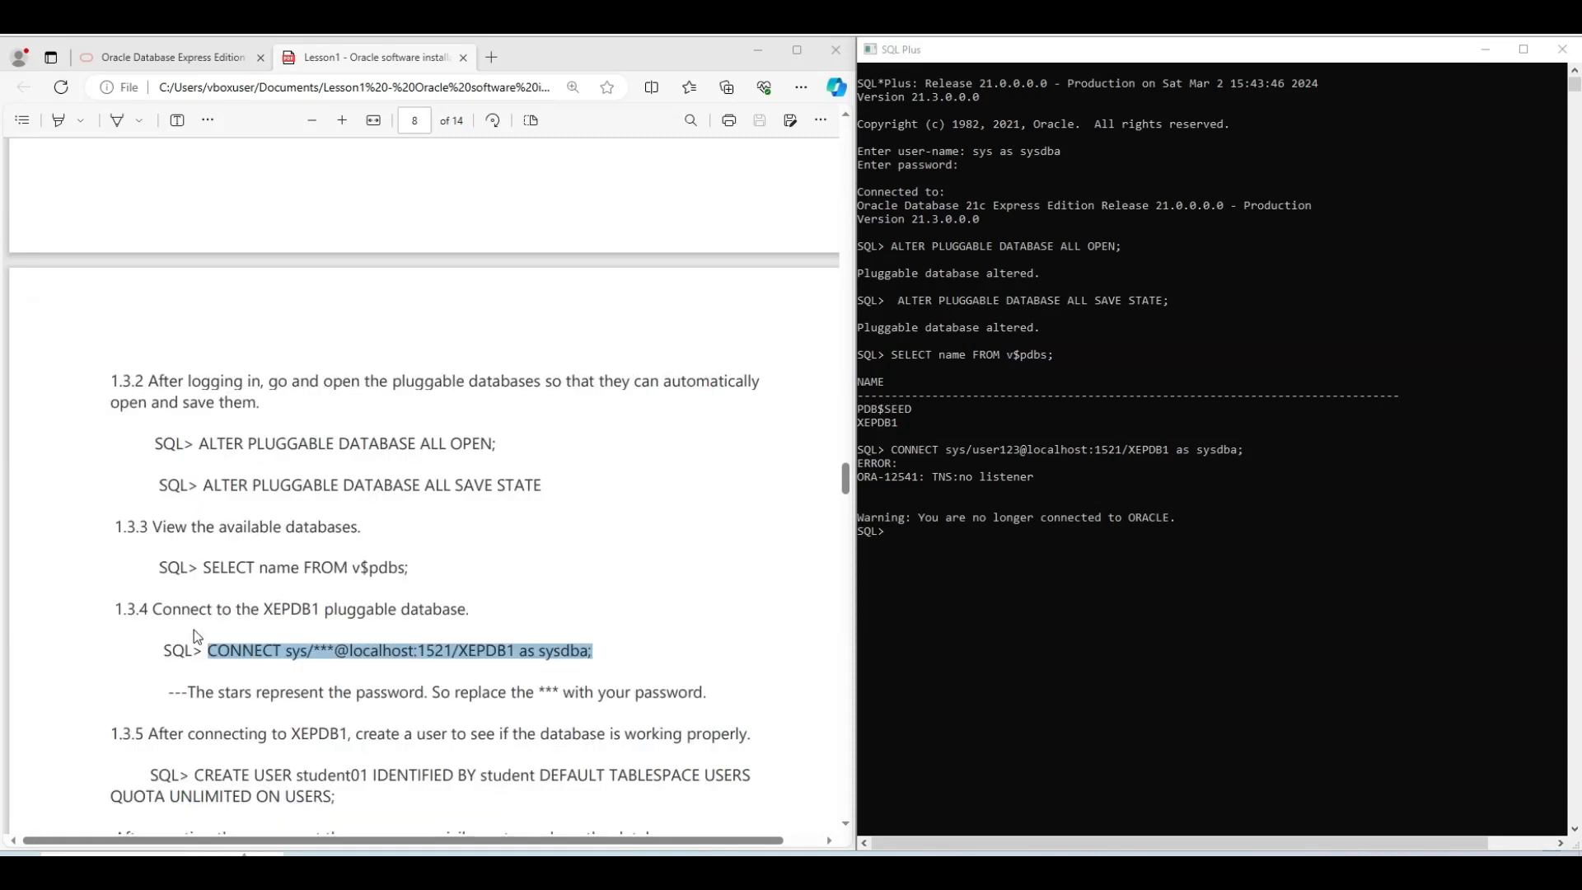
type("lsnrctl status")
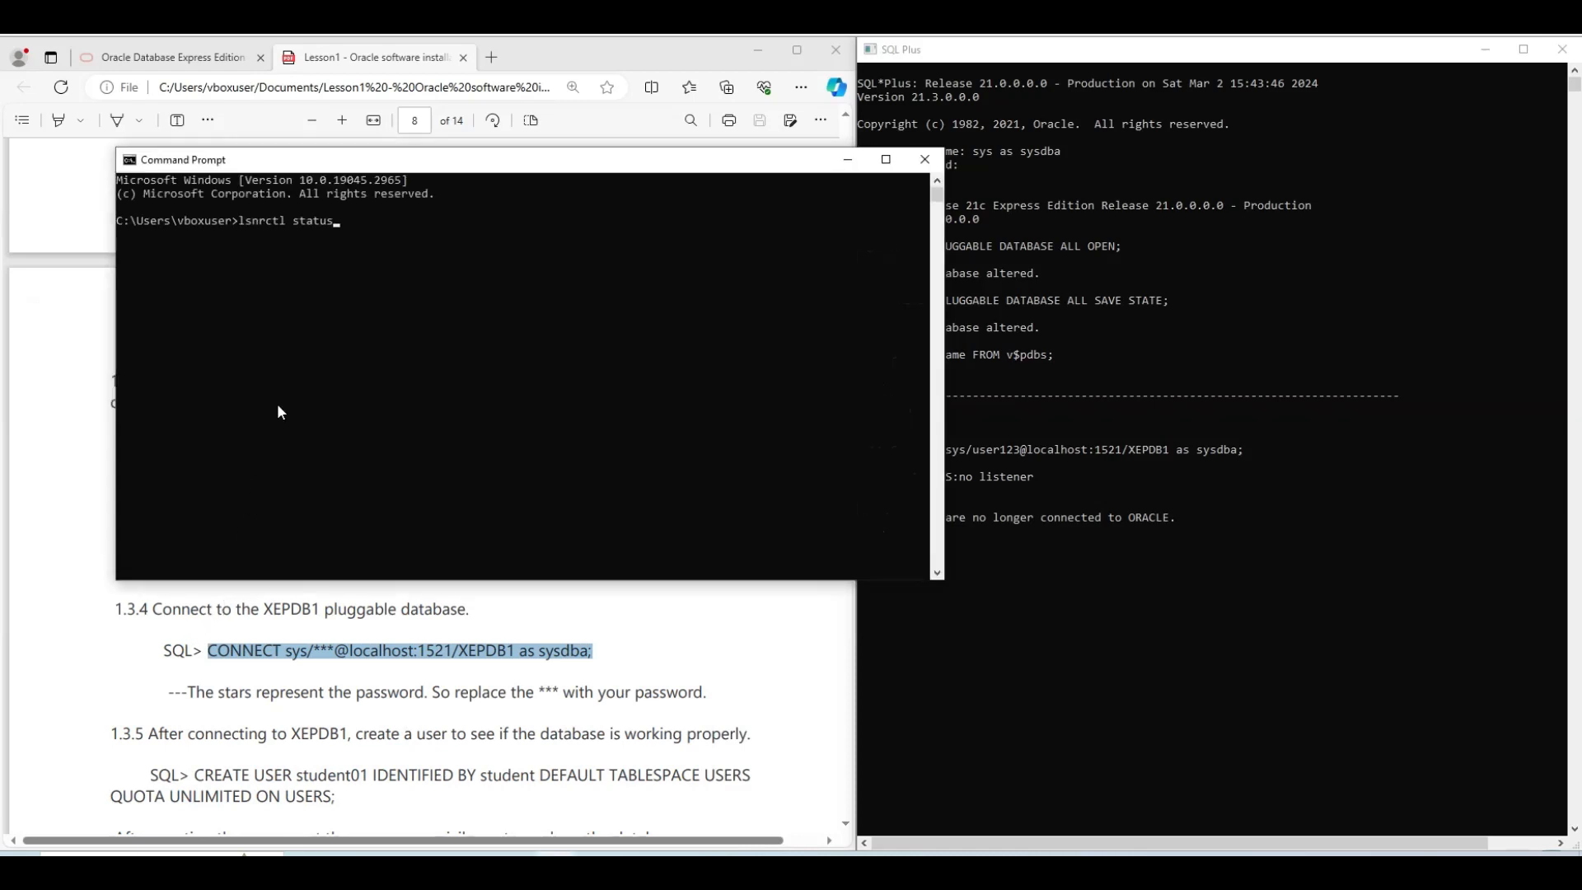
key("Return")
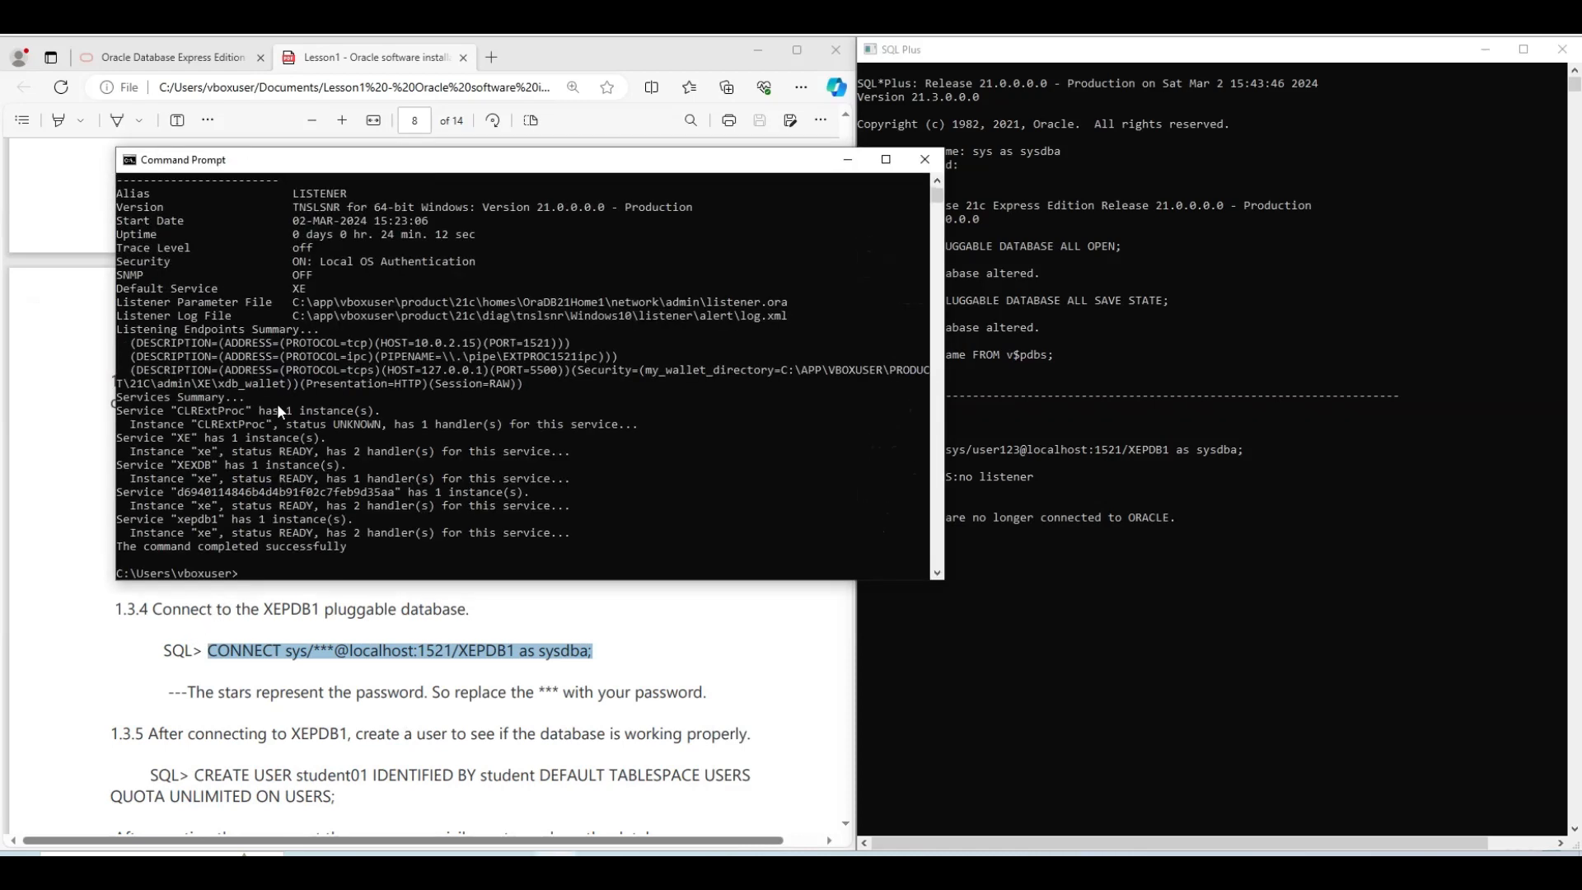
Copy the listener host address 10.0.2.15 from the status output
scroll(364, 392, "up", 4)
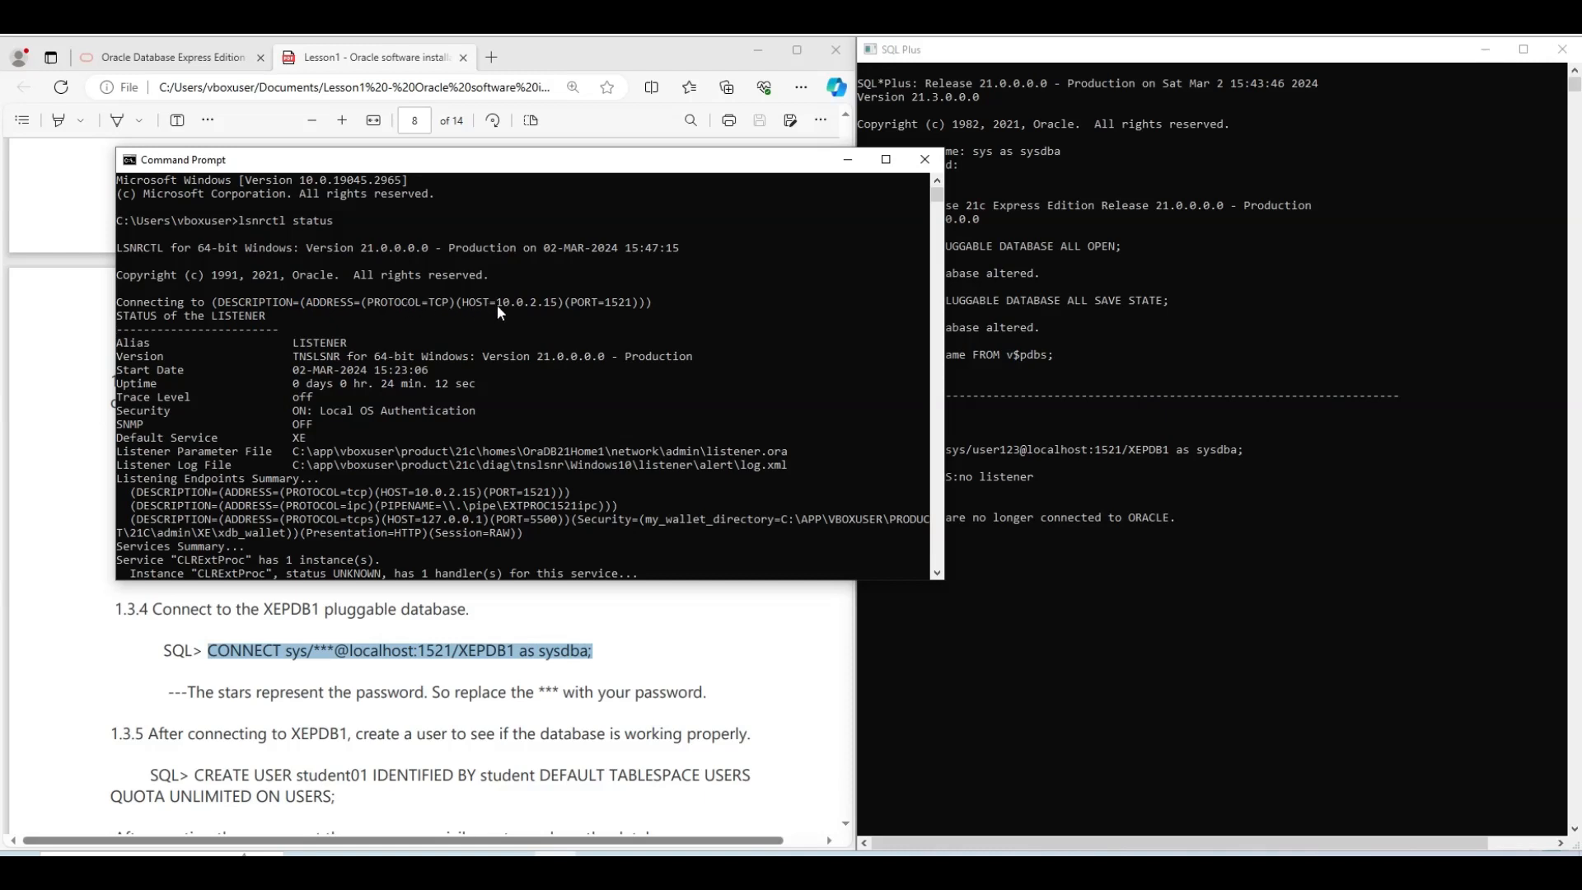
left_click_drag(496, 304, 557, 311)
key("ctrl+c")
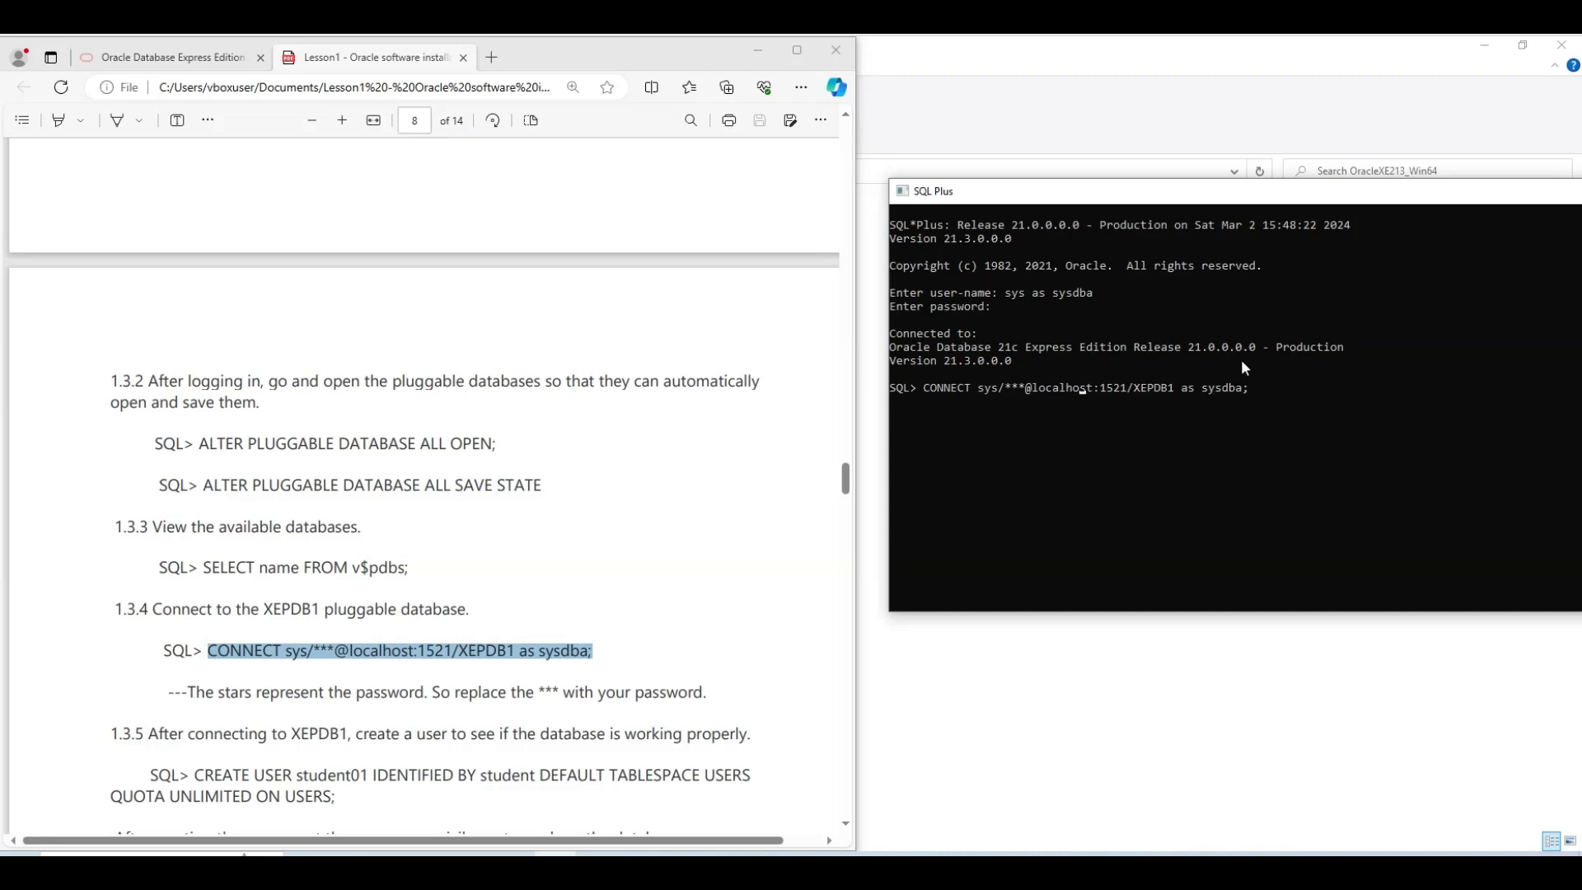
Connect as sysdba to XEPDB1 via 10.0.2.15:1521, then select the guide's CREATE USER statement
key("Left")
key("Left")
key("Left")
key("Left")
key("Left")
key("Left")
key("Left")
key("Return")
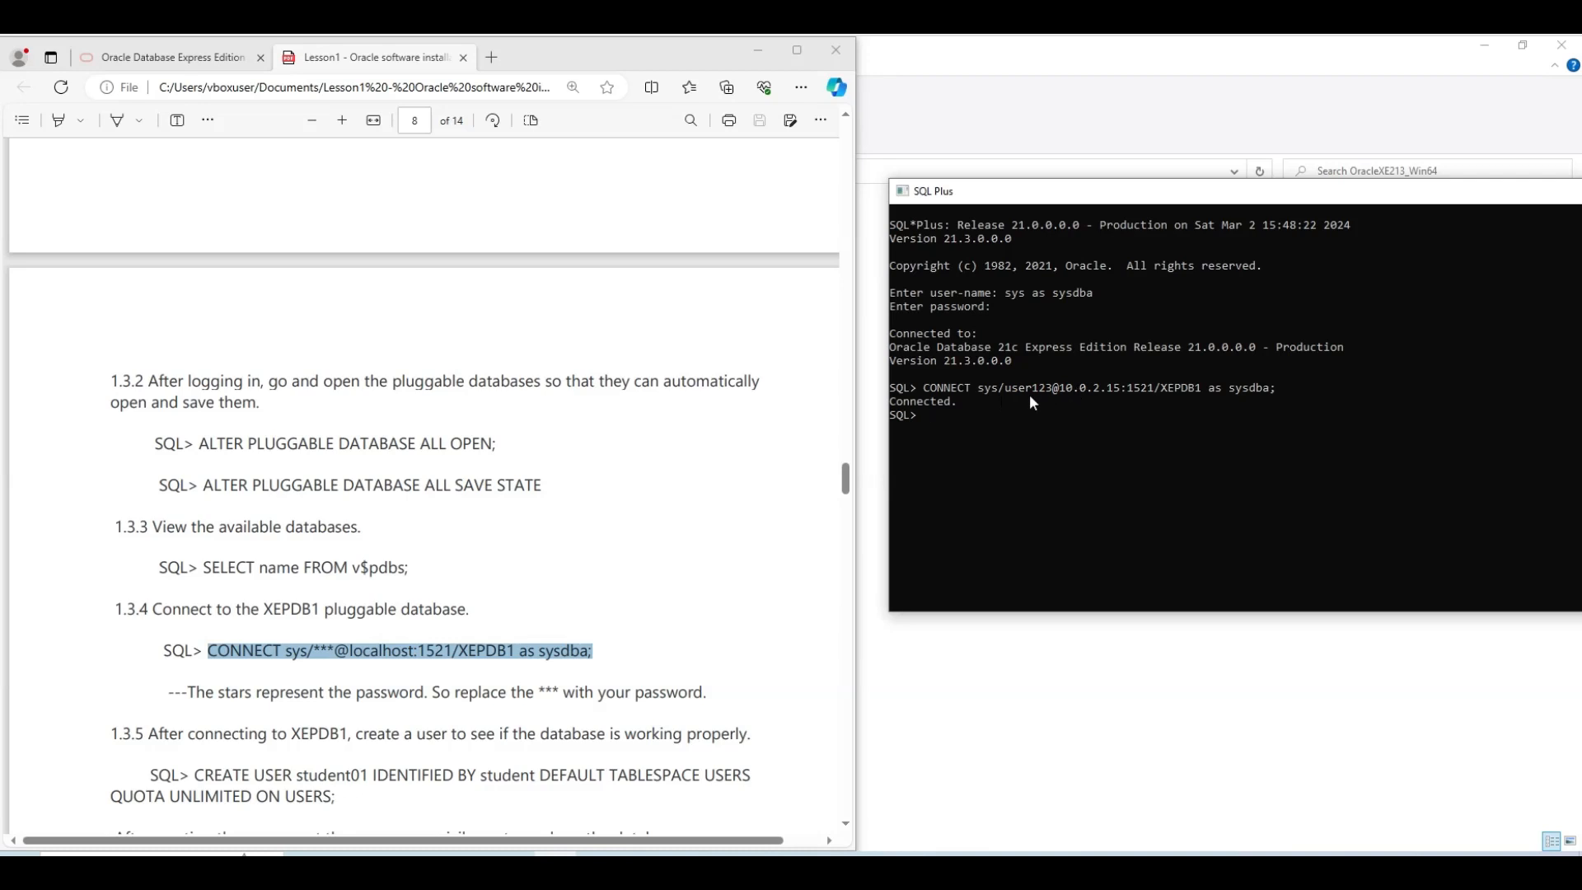
scroll(375, 521, "down", 1)
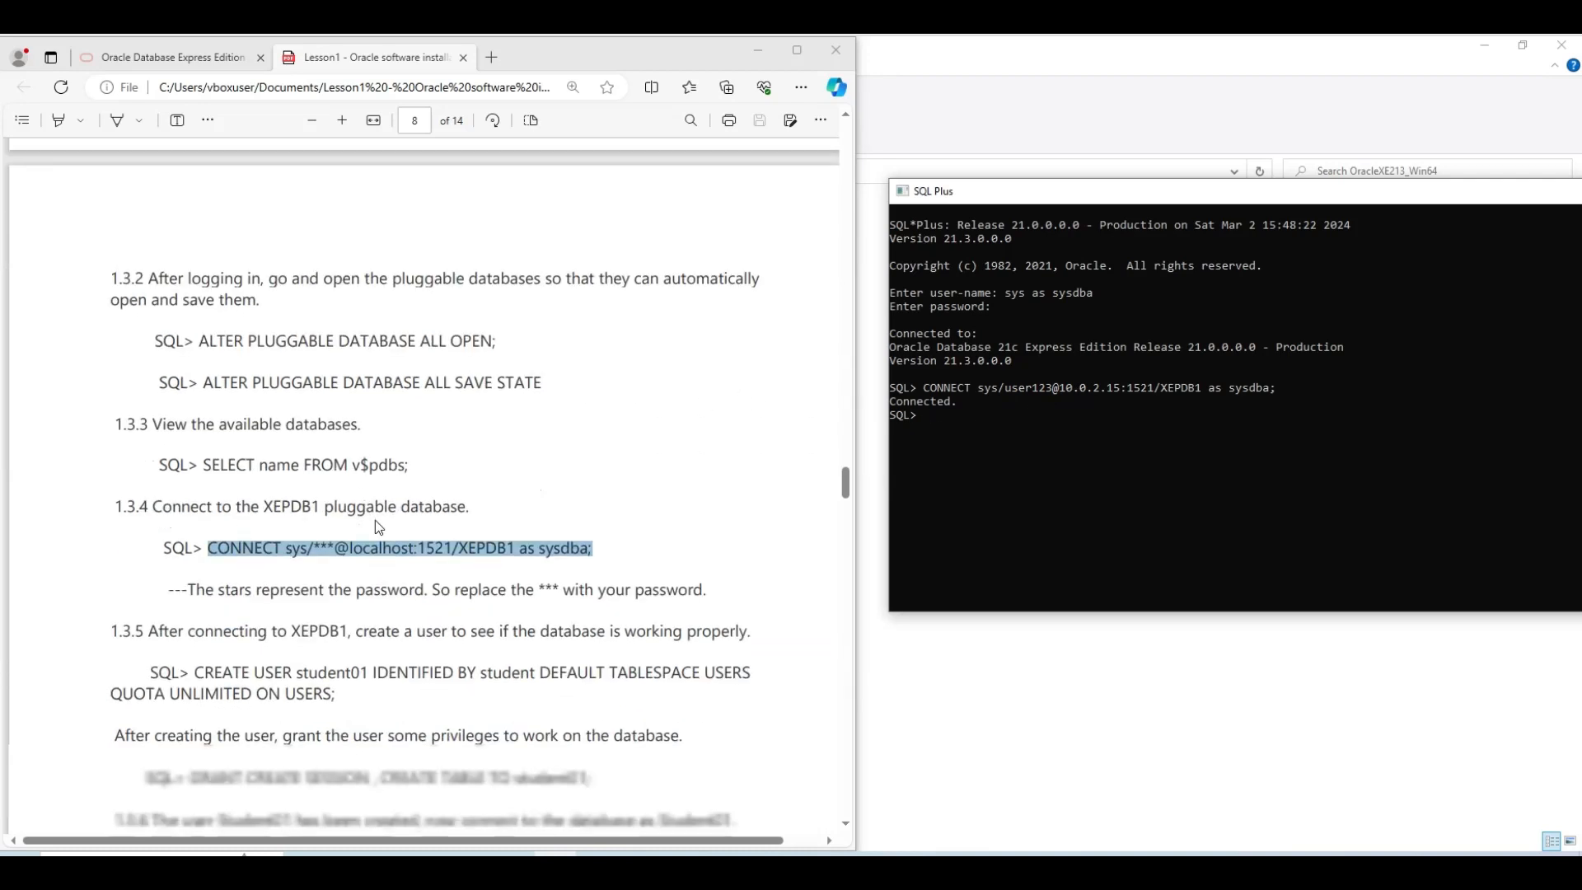
scroll(374, 521, "down", 1)
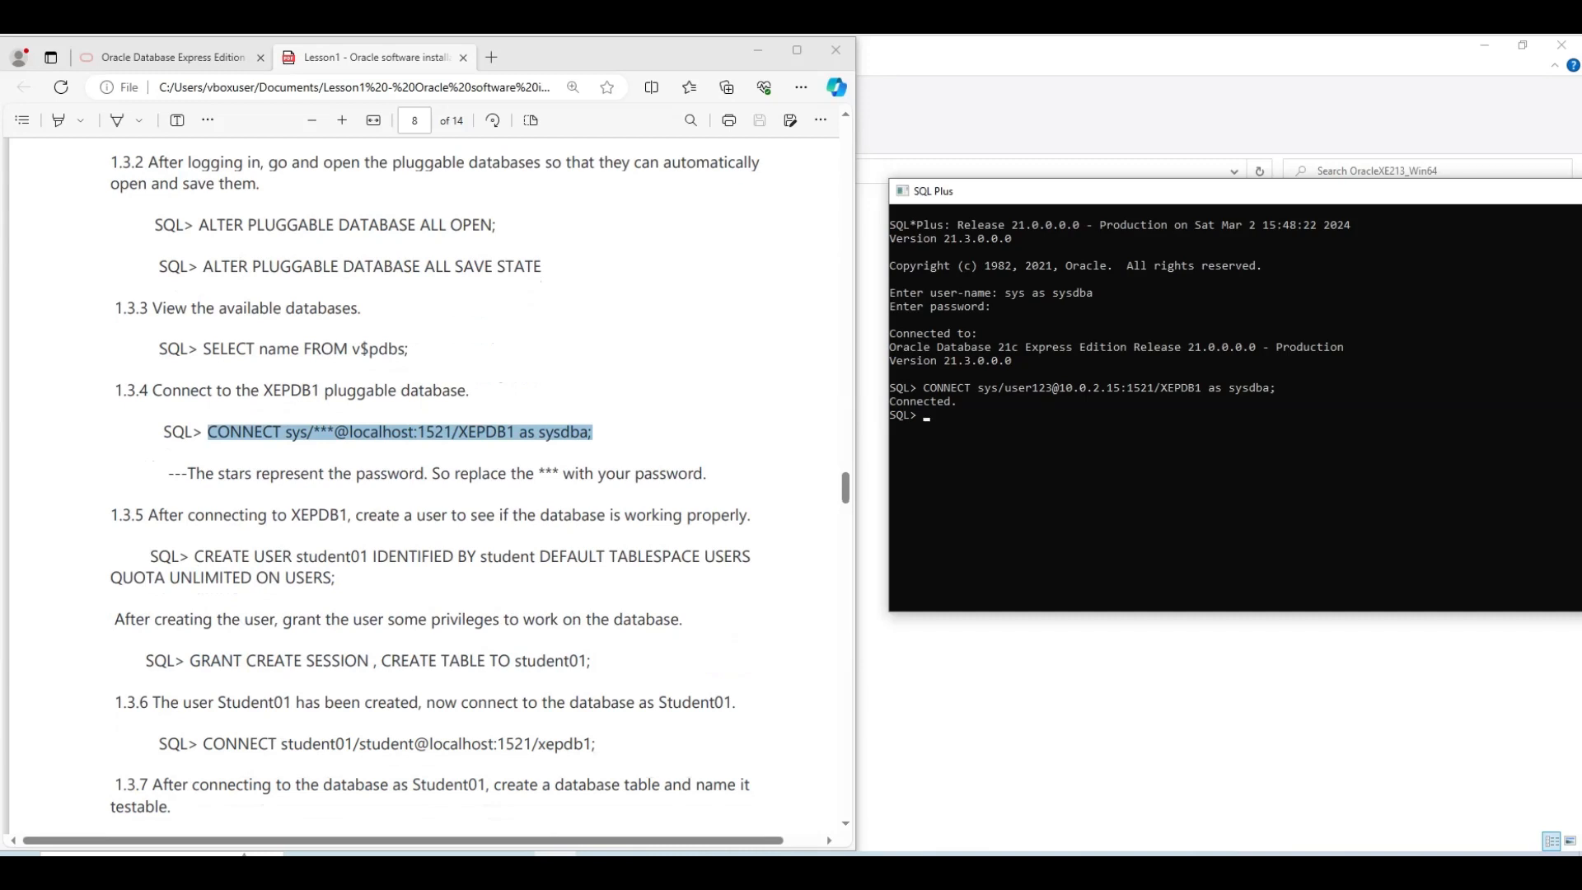
scroll(326, 482, "down", 1)
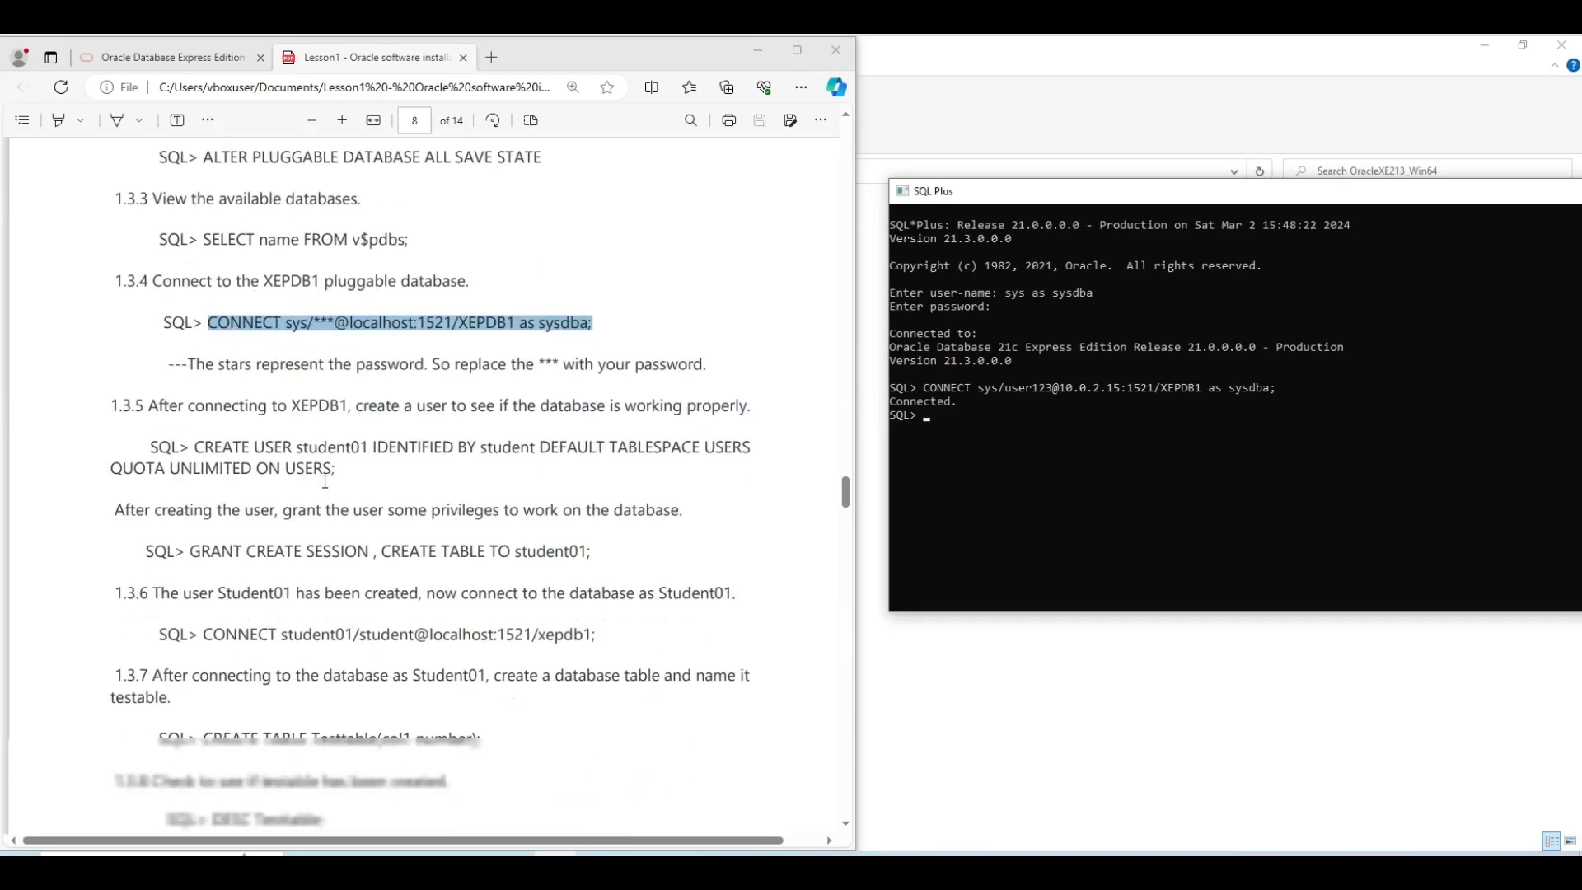
scroll(325, 482, "down", 1)
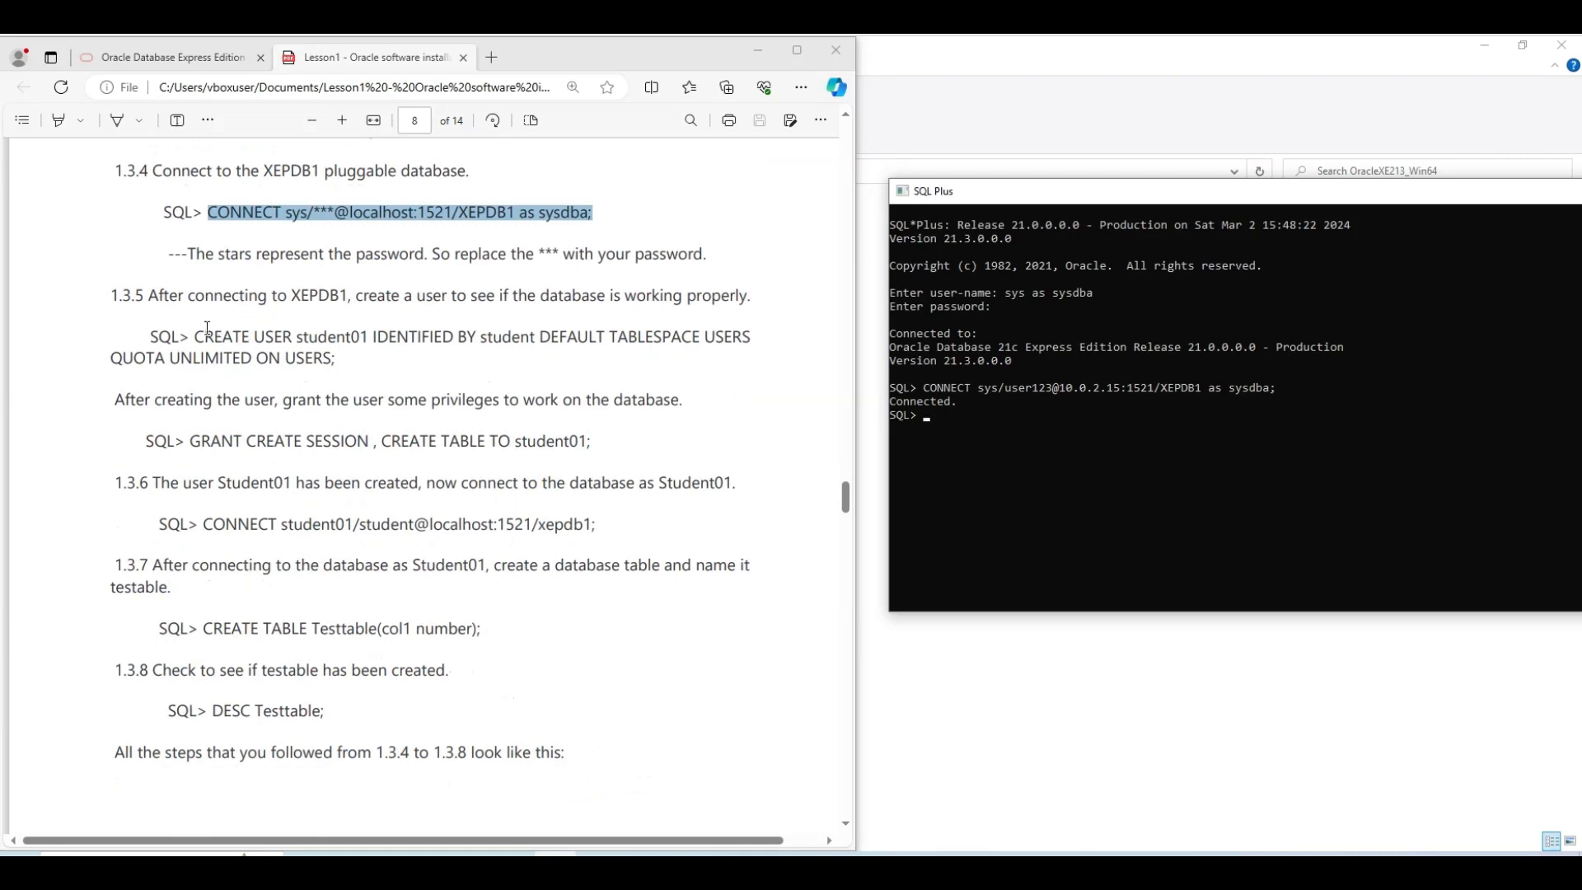
left_click_drag(192, 336, 335, 355)
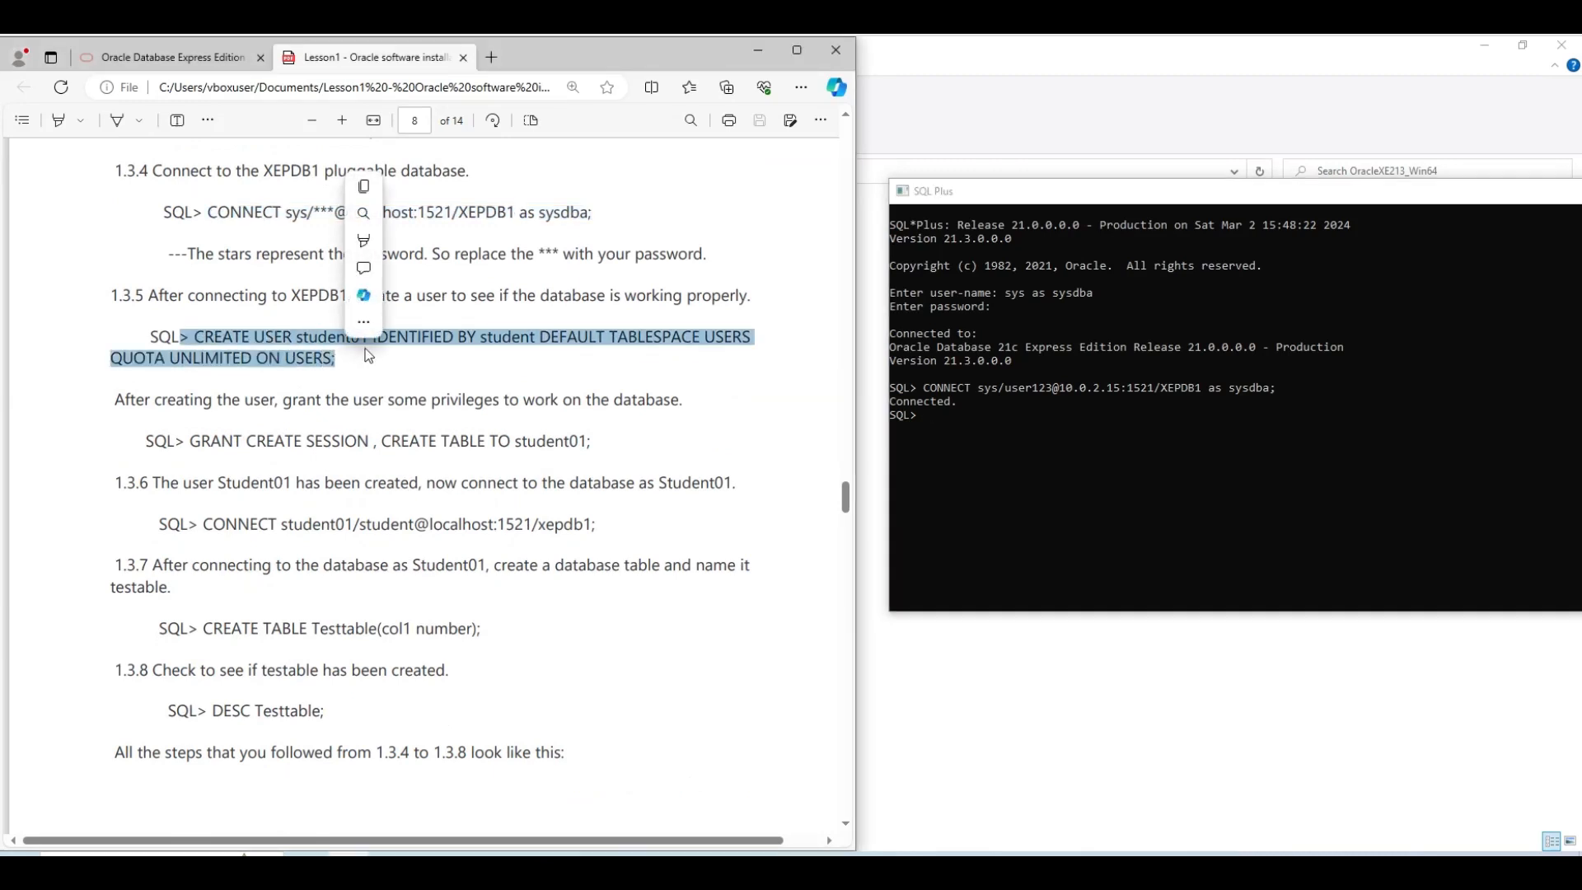
Create user student01 with USERS quota and grant it CREATE SESSION and CREATE TABLE
key("ctrl+c")
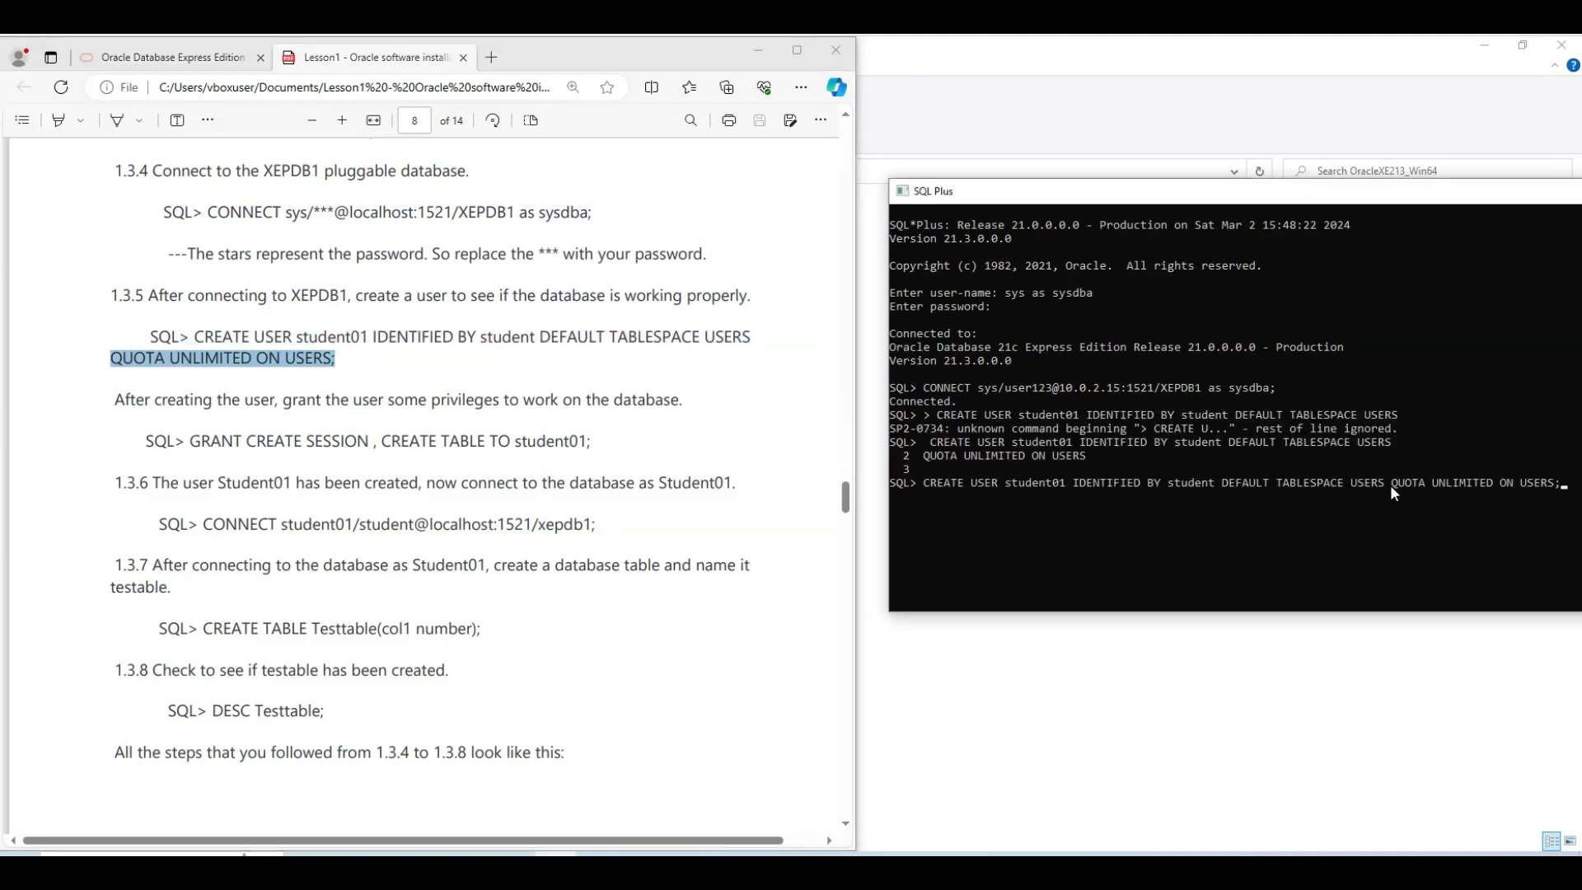
key("Return")
left_click_drag(186, 445, 597, 462)
key("ctrl+c")
right_click(971, 533)
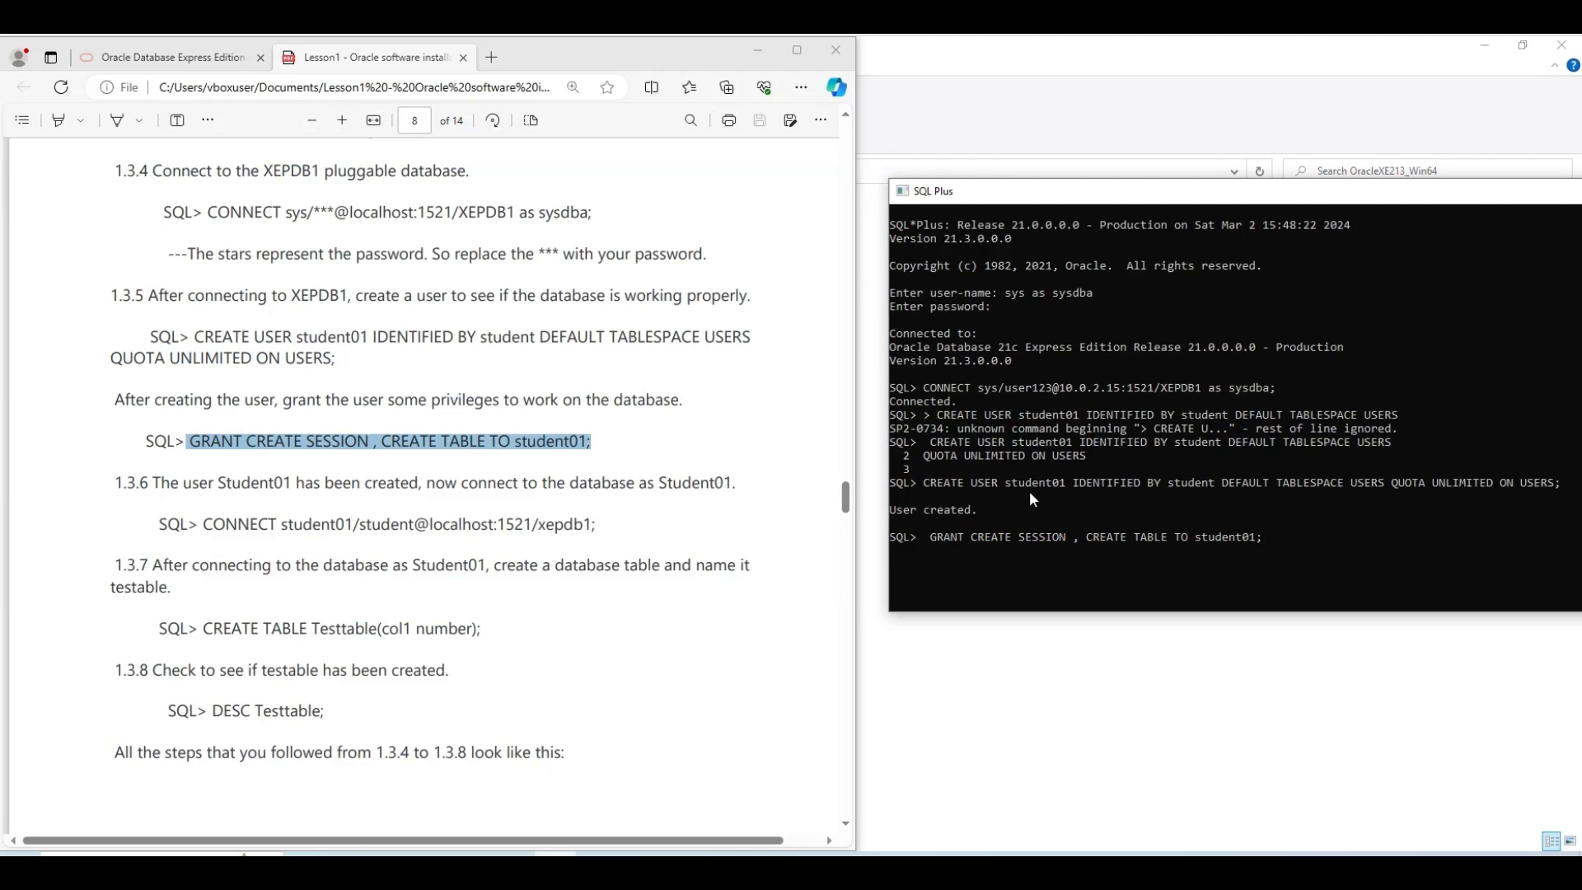
key("Return")
Connect as student01 to xepdb1 at host 10.0.2.15
left_click_drag(204, 524, 597, 524)
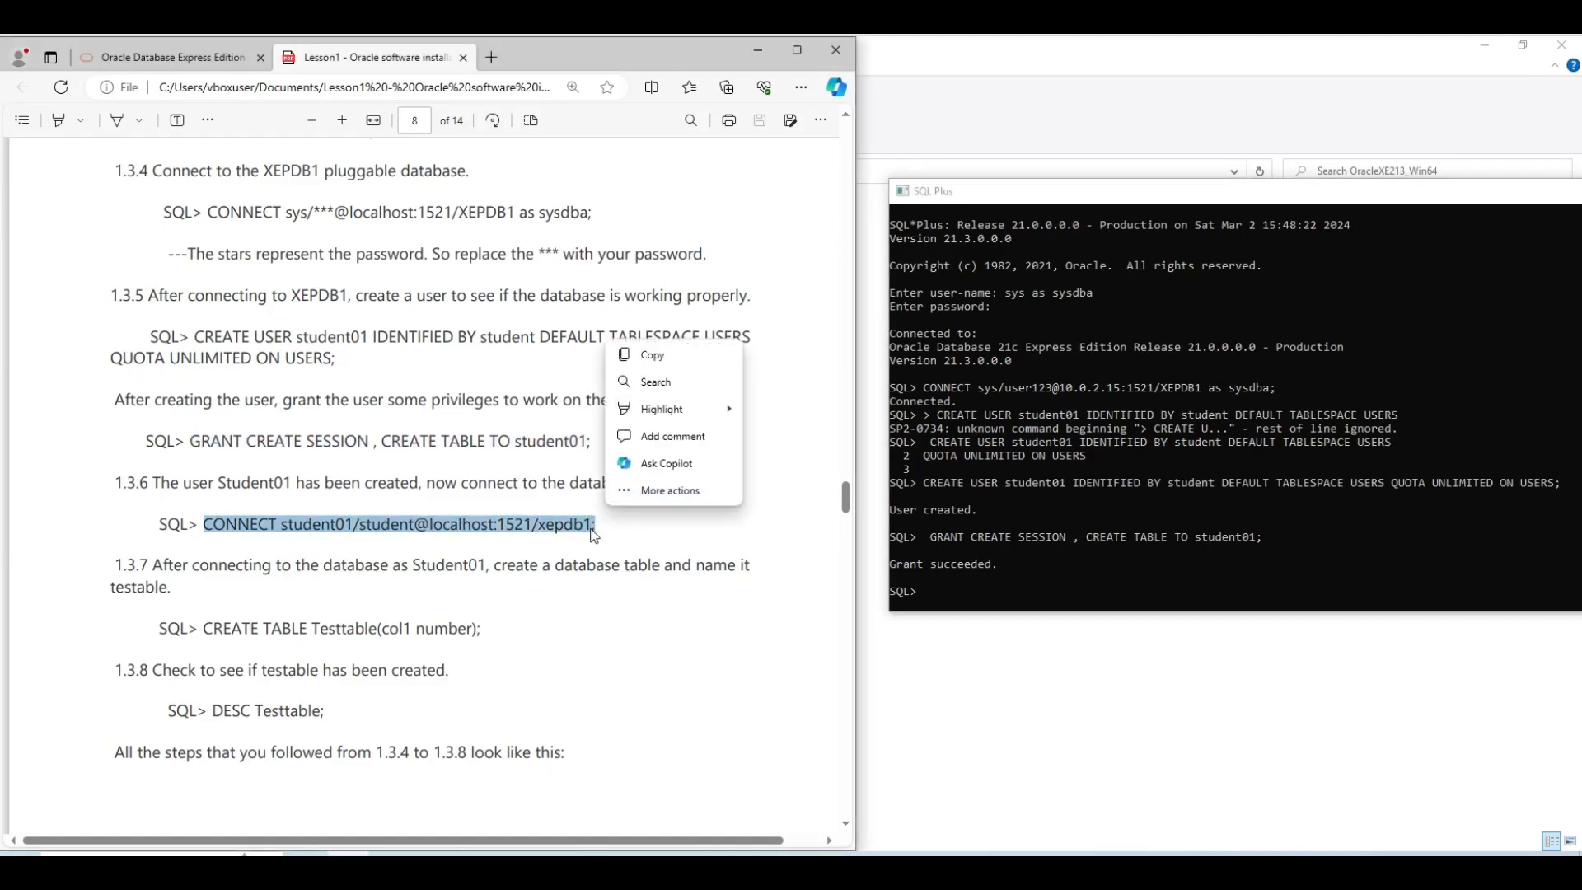
key("ctrl+c")
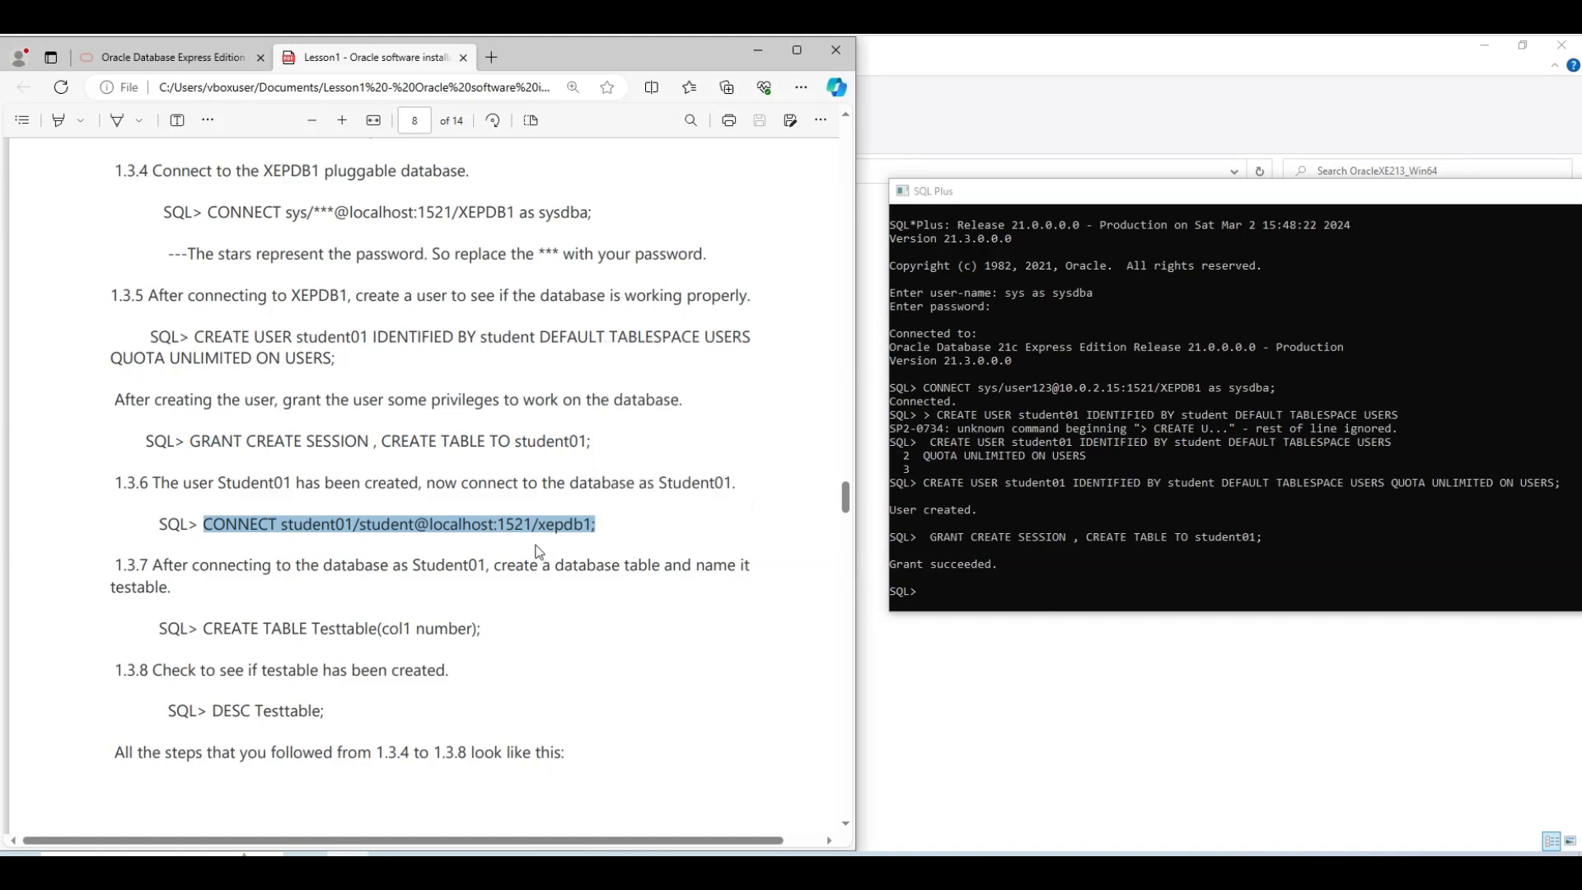
left_click(920, 587)
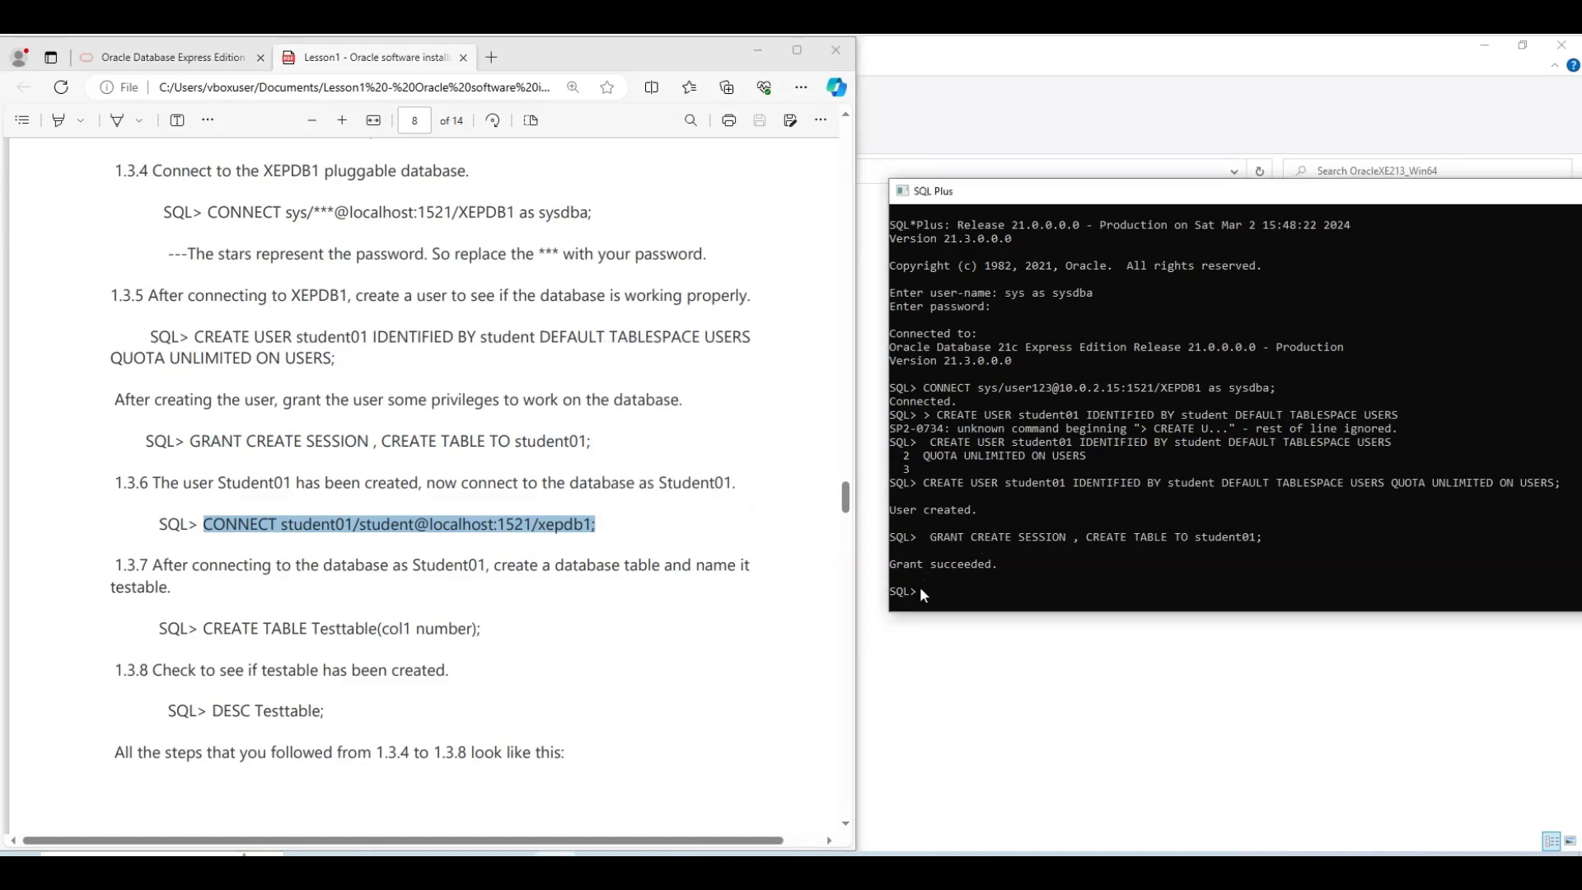
key("ctrl+v")
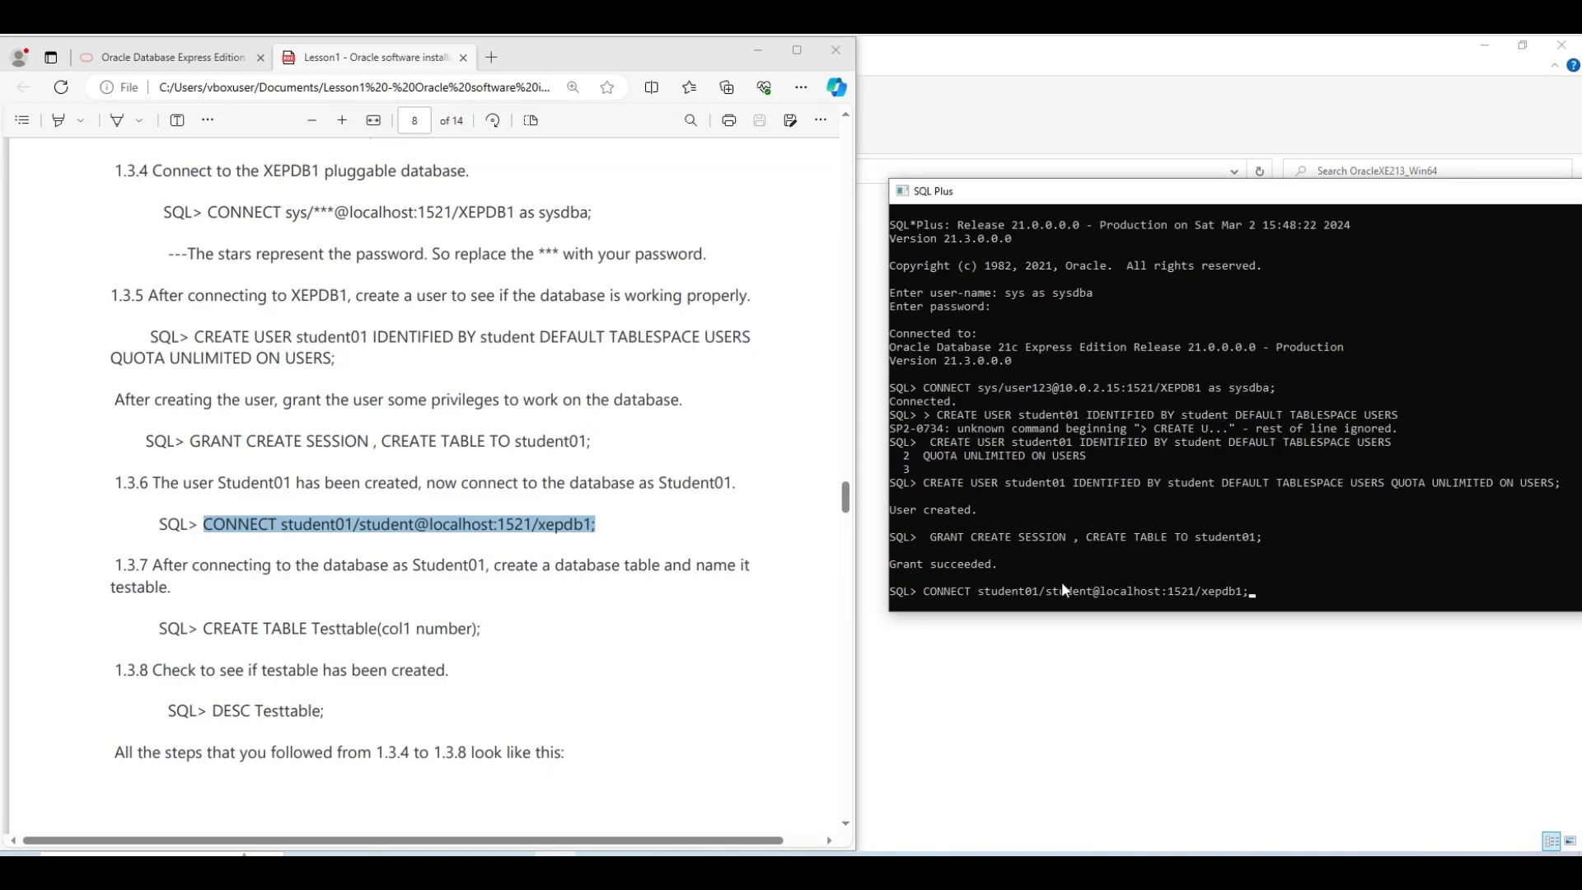
key("Return")
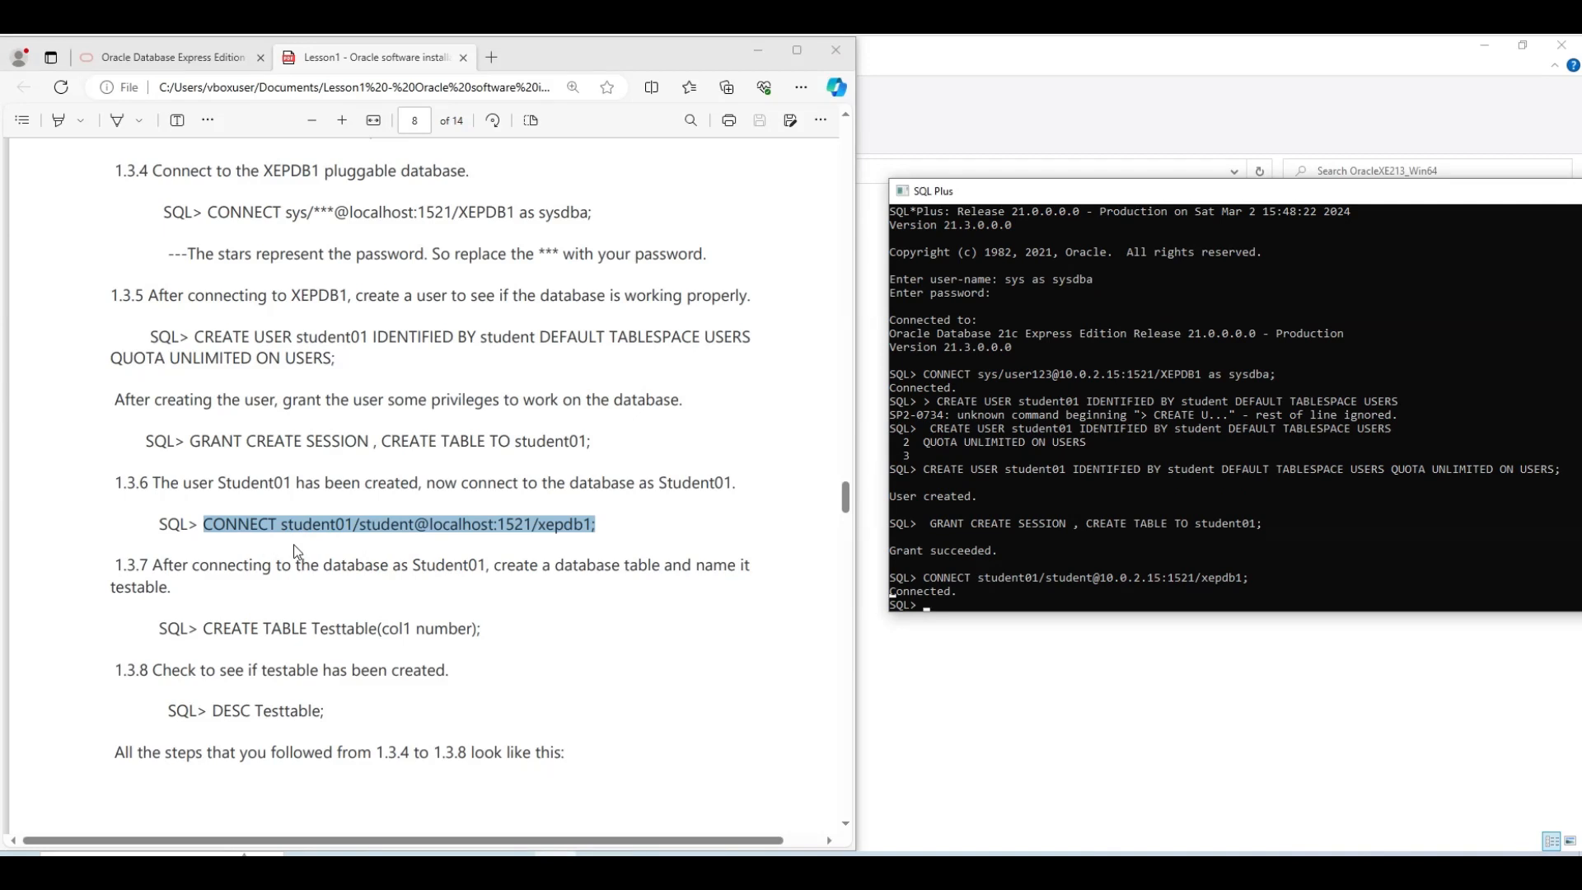
scroll(296, 551, "down", 1)
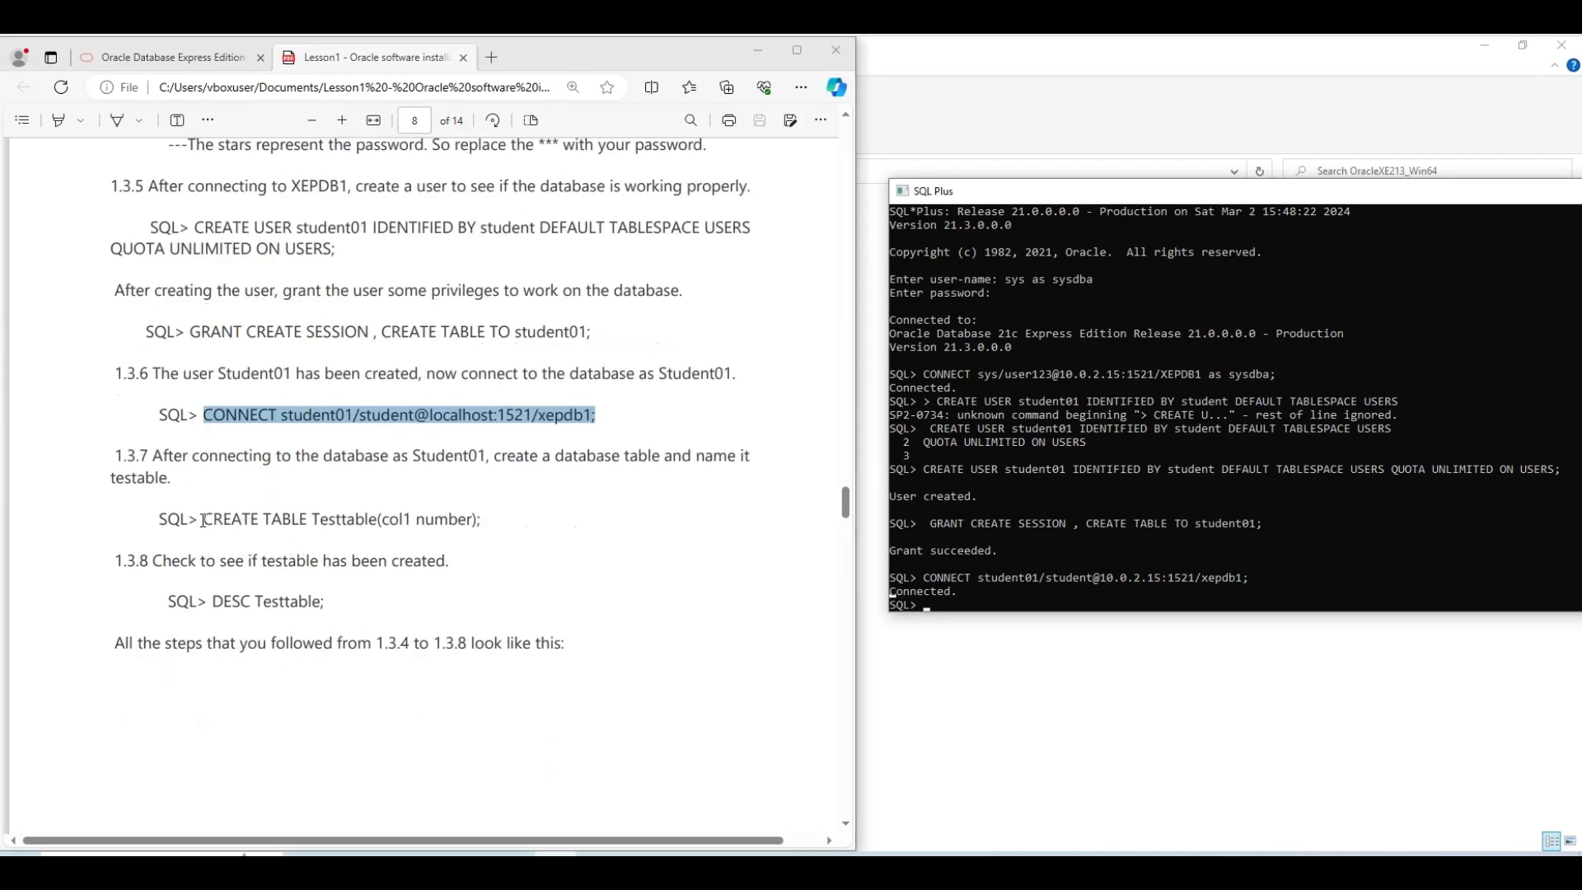
Create Testtable with a single number column col1
left_click_drag(204, 521, 492, 526)
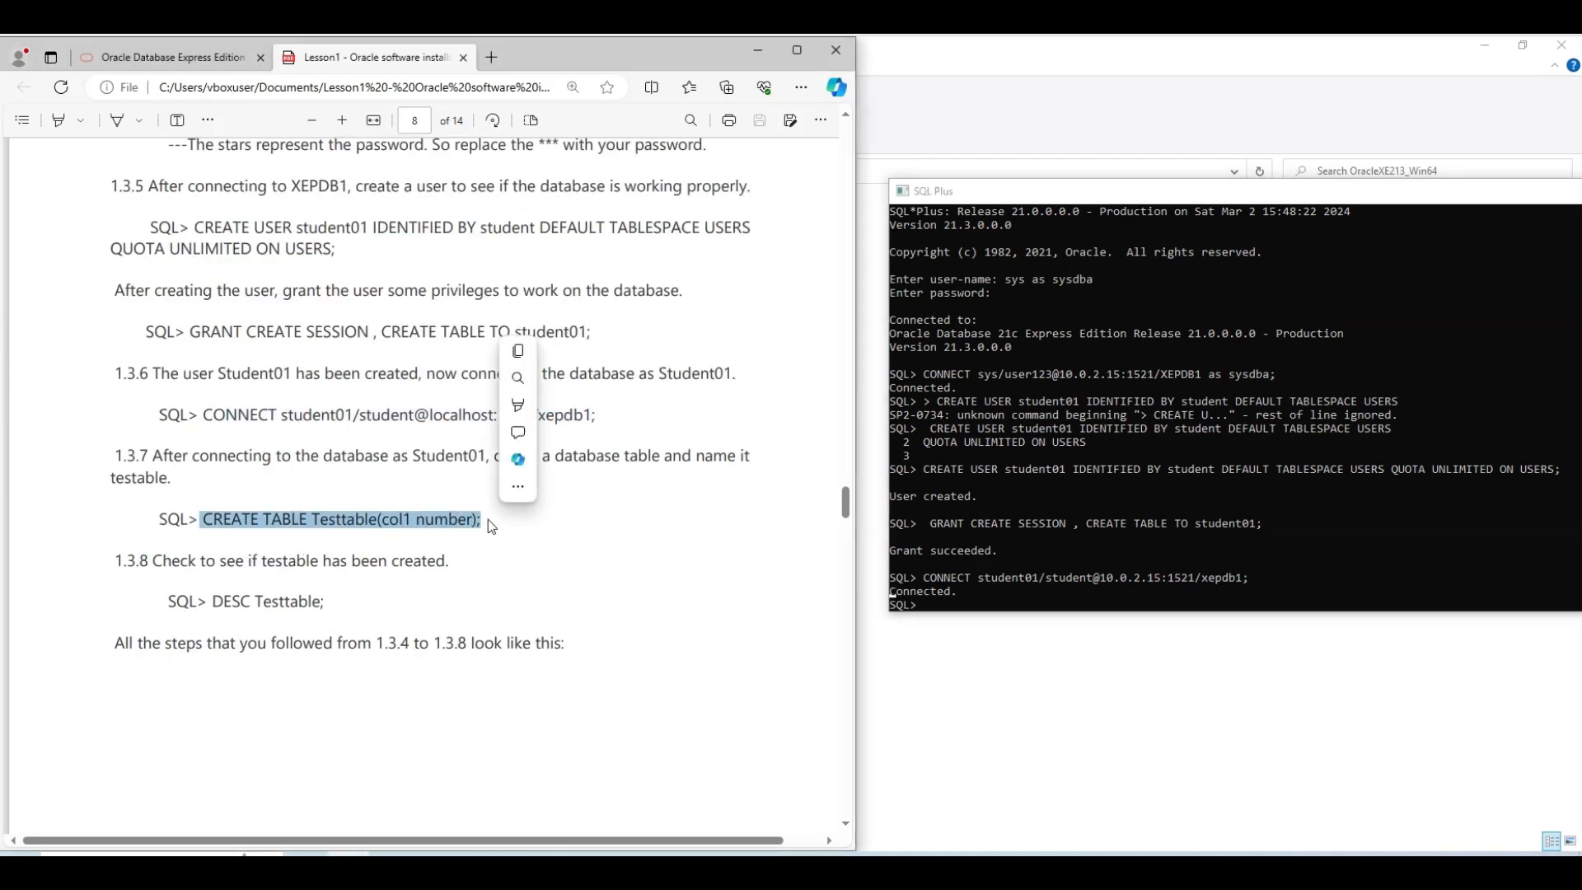
key("ctrl+c")
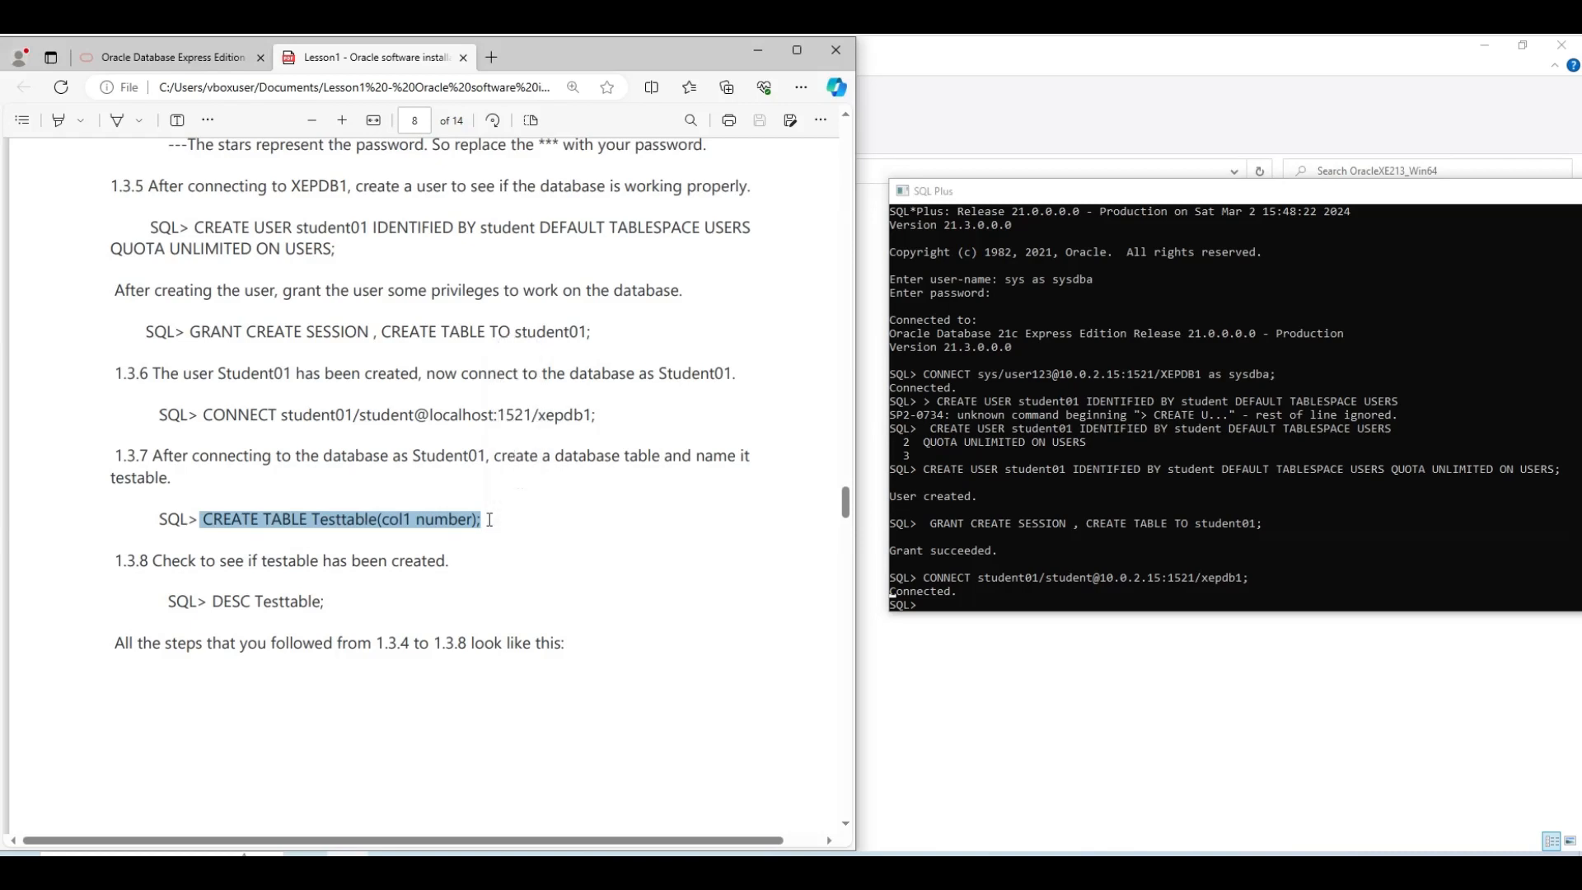
left_click(964, 603)
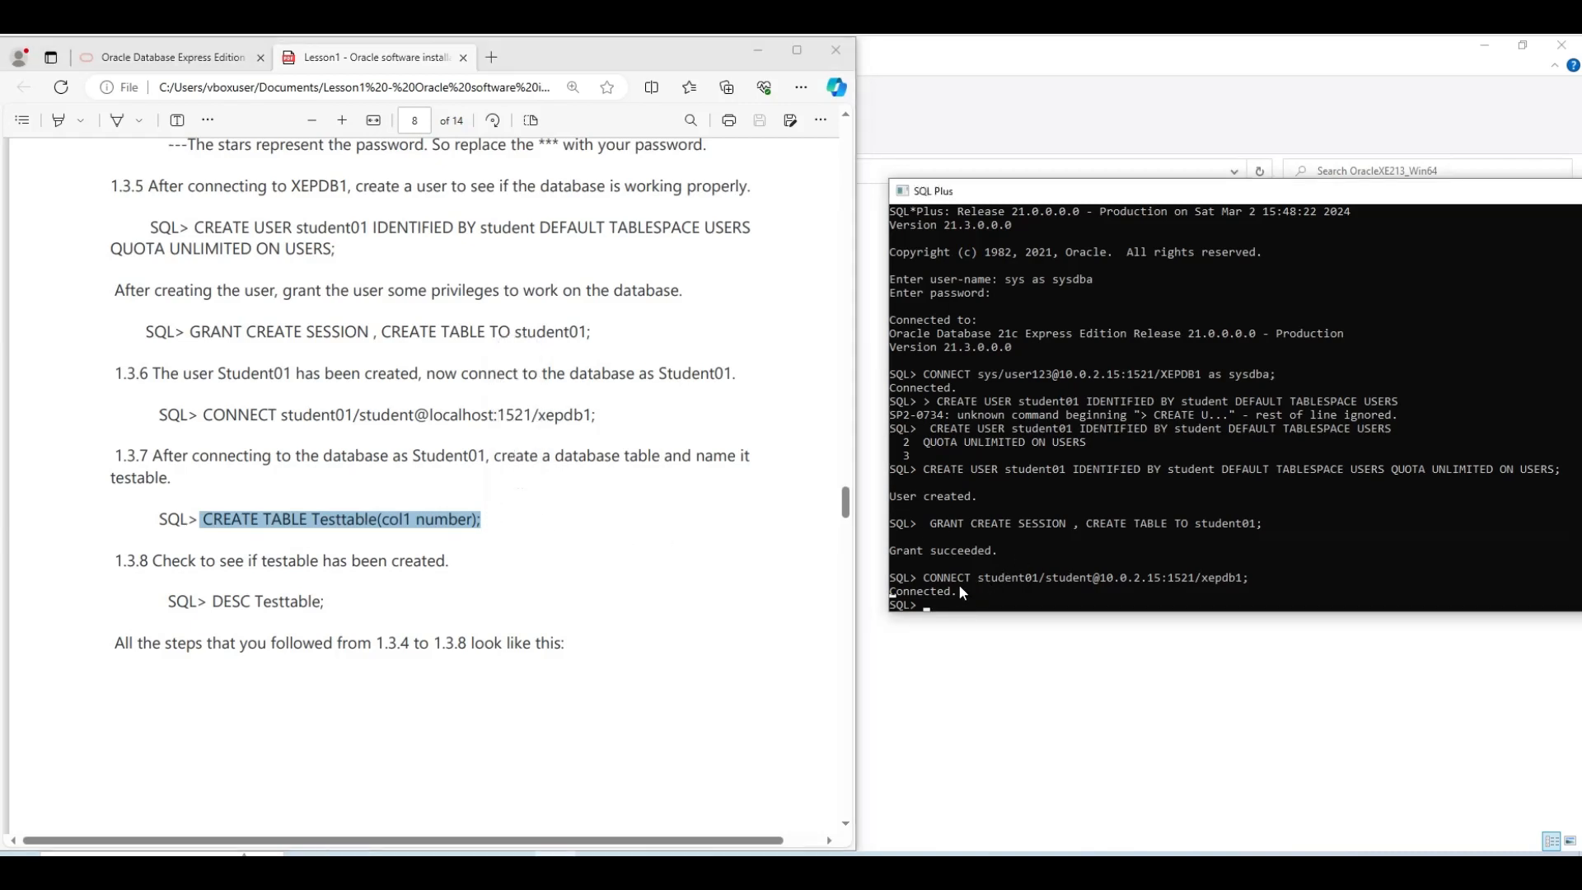
key("ctrl+v")
key("Return")
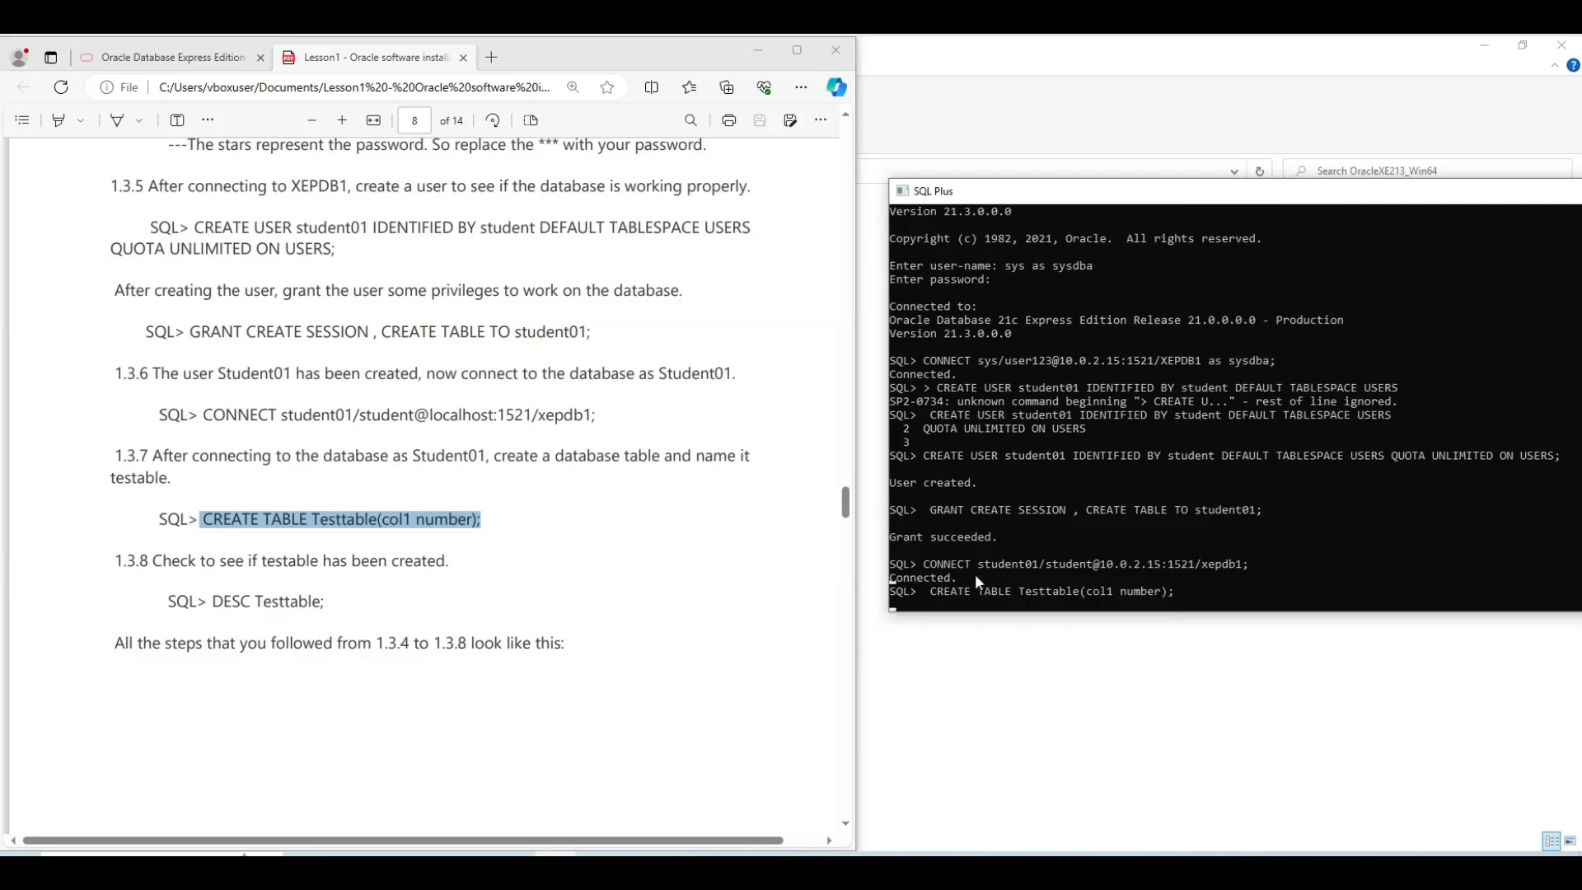
scroll(396, 585, "down", 1)
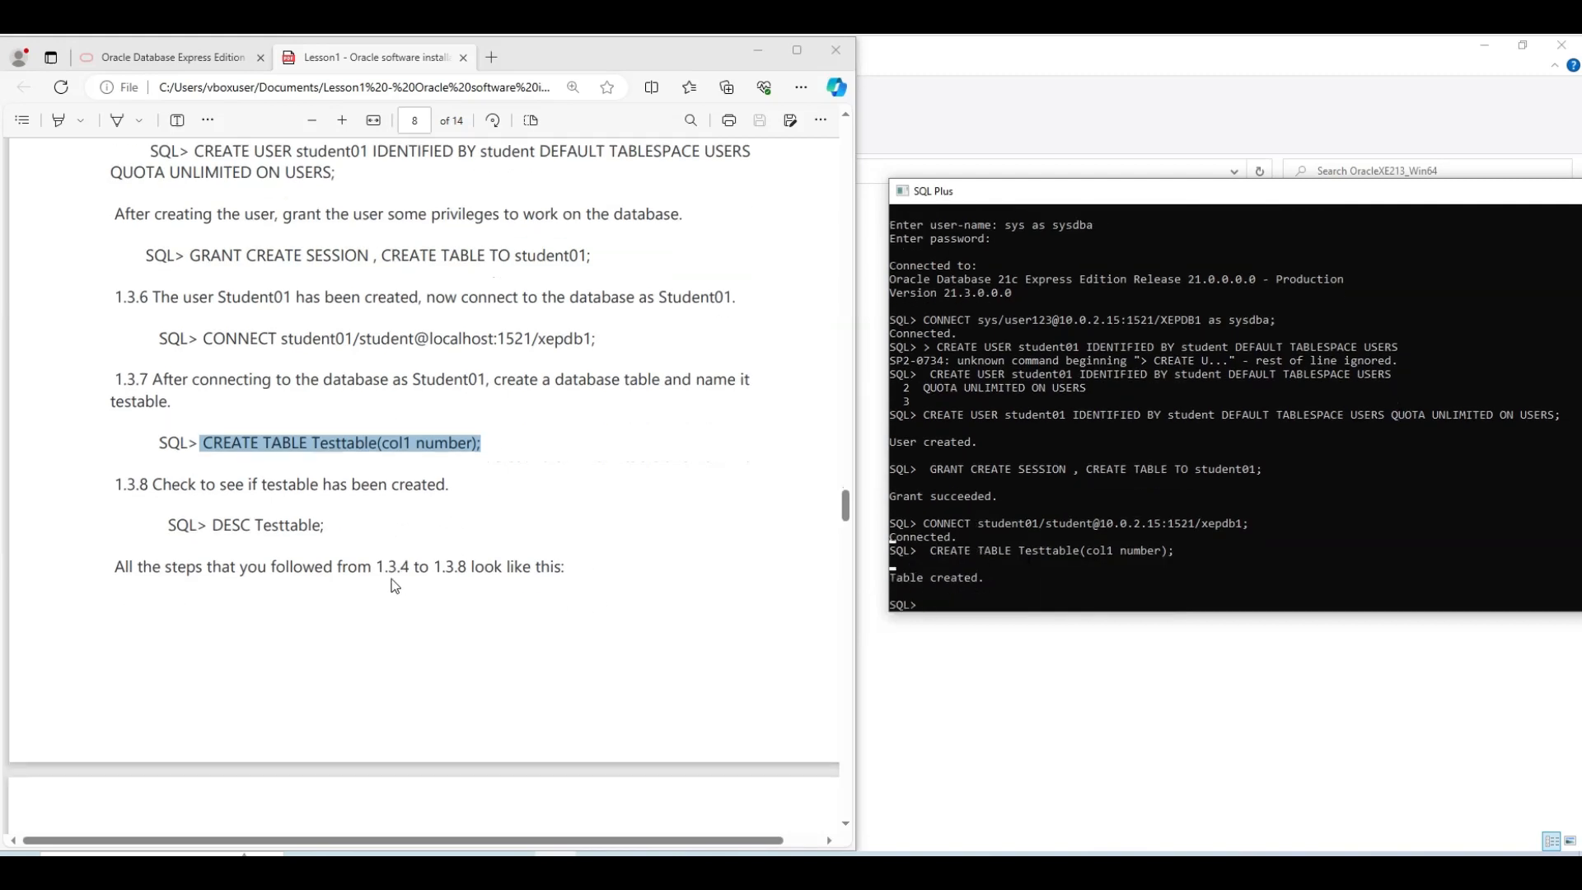
Run DESC Testtable to confirm COL1 is listed as NUMBER
left_click_drag(214, 494, 336, 492)
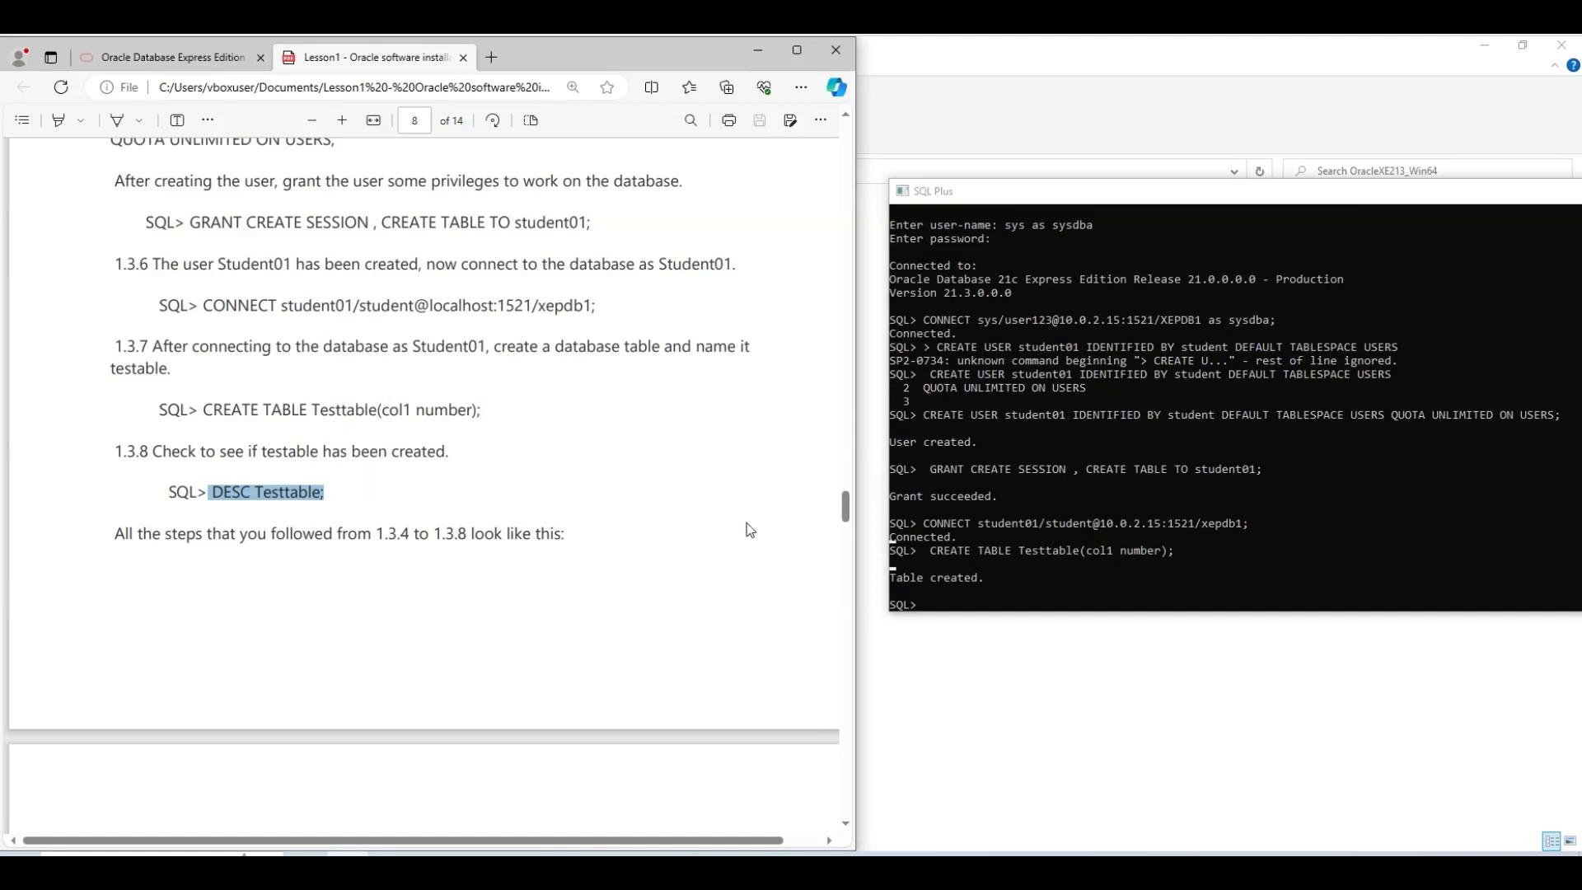
left_click(966, 585)
key("ctrl+v")
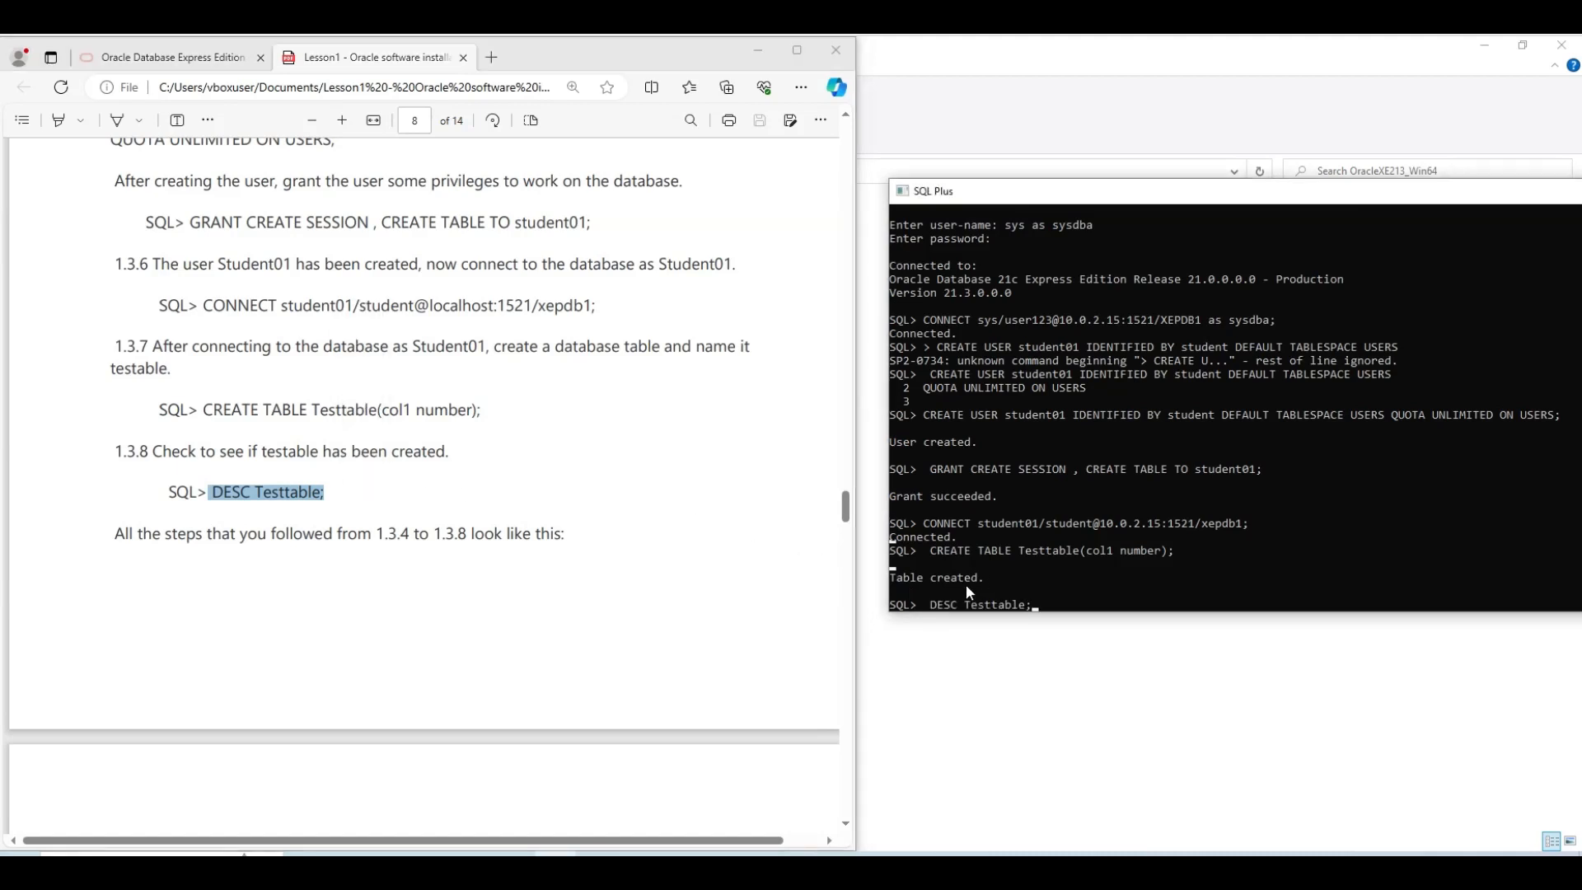
key("Return")
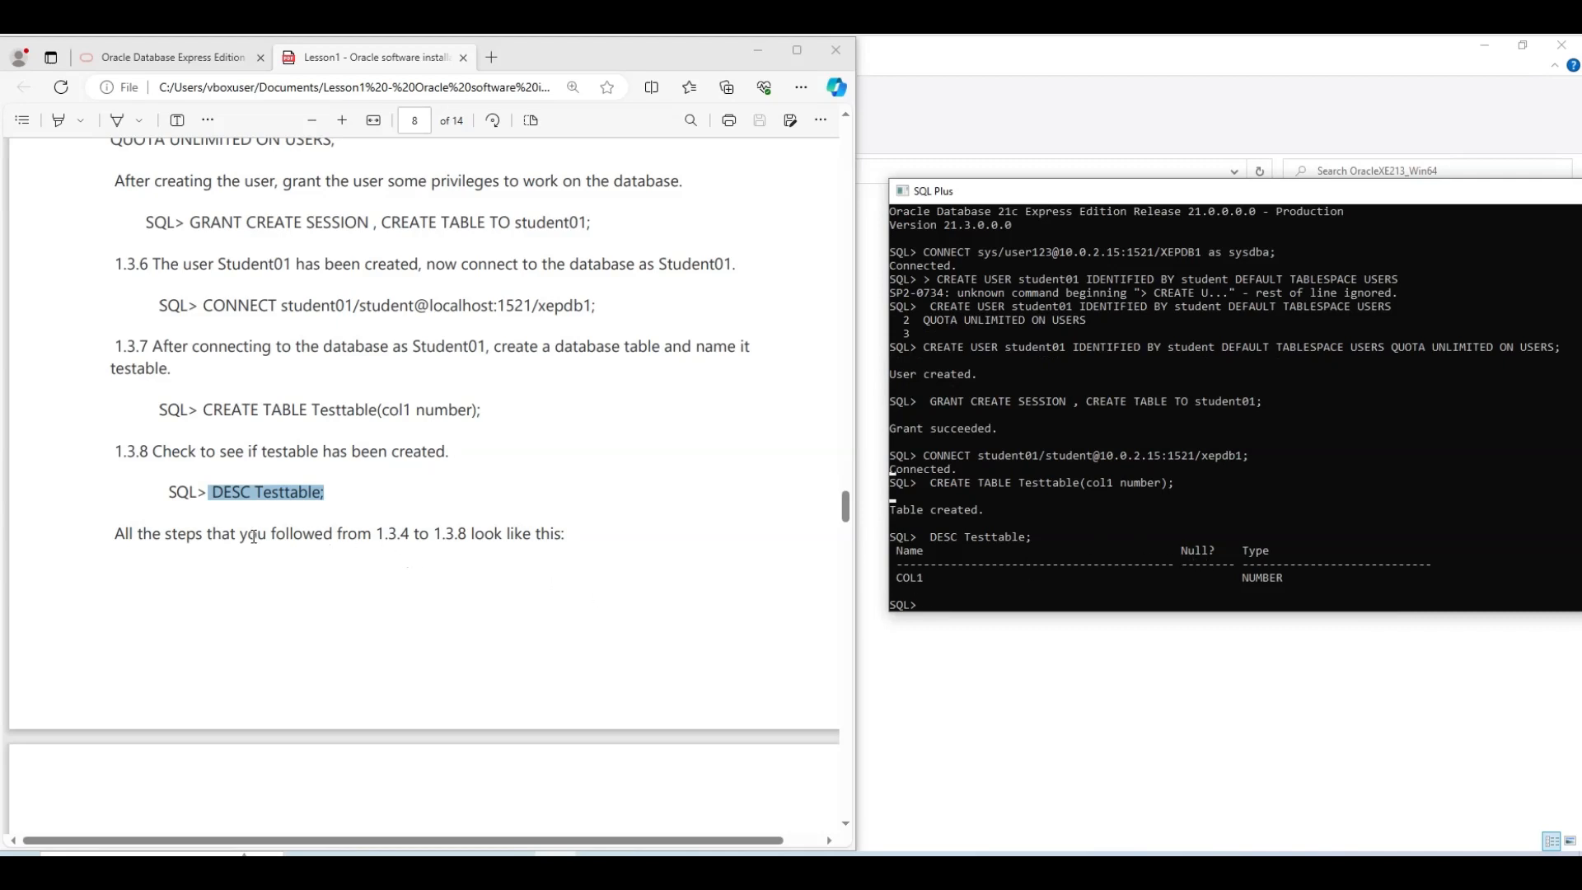
scroll(253, 537, "down", 5)
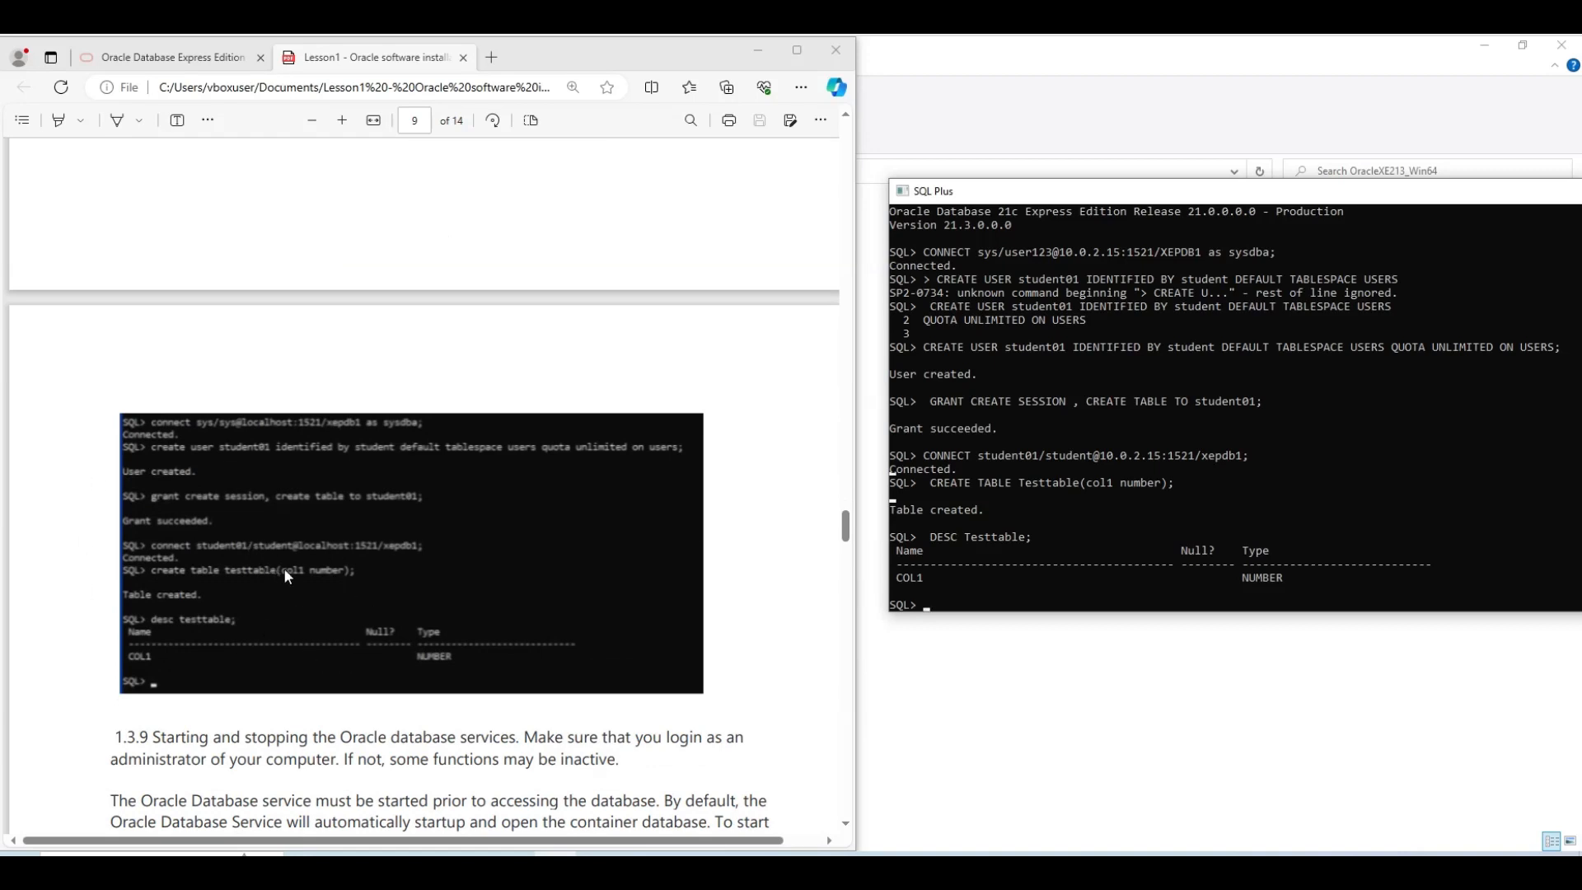
Scroll the lesson PDF down to page 10's section 1.4 on the JustLee Books database
scroll(338, 555, "down", 2)
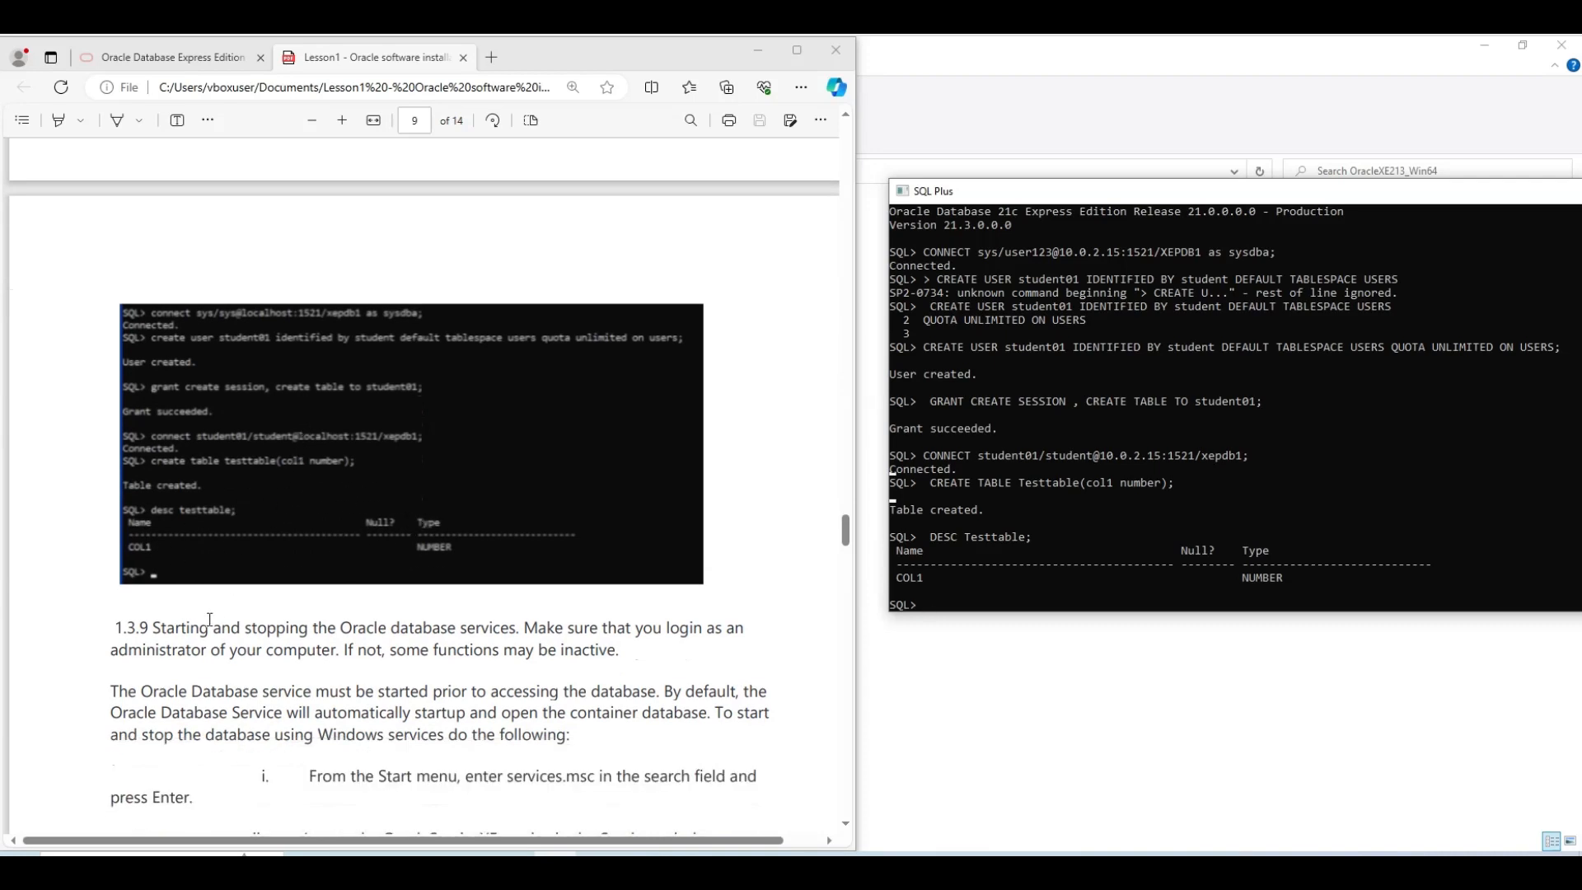
scroll(218, 572, "down", 2)
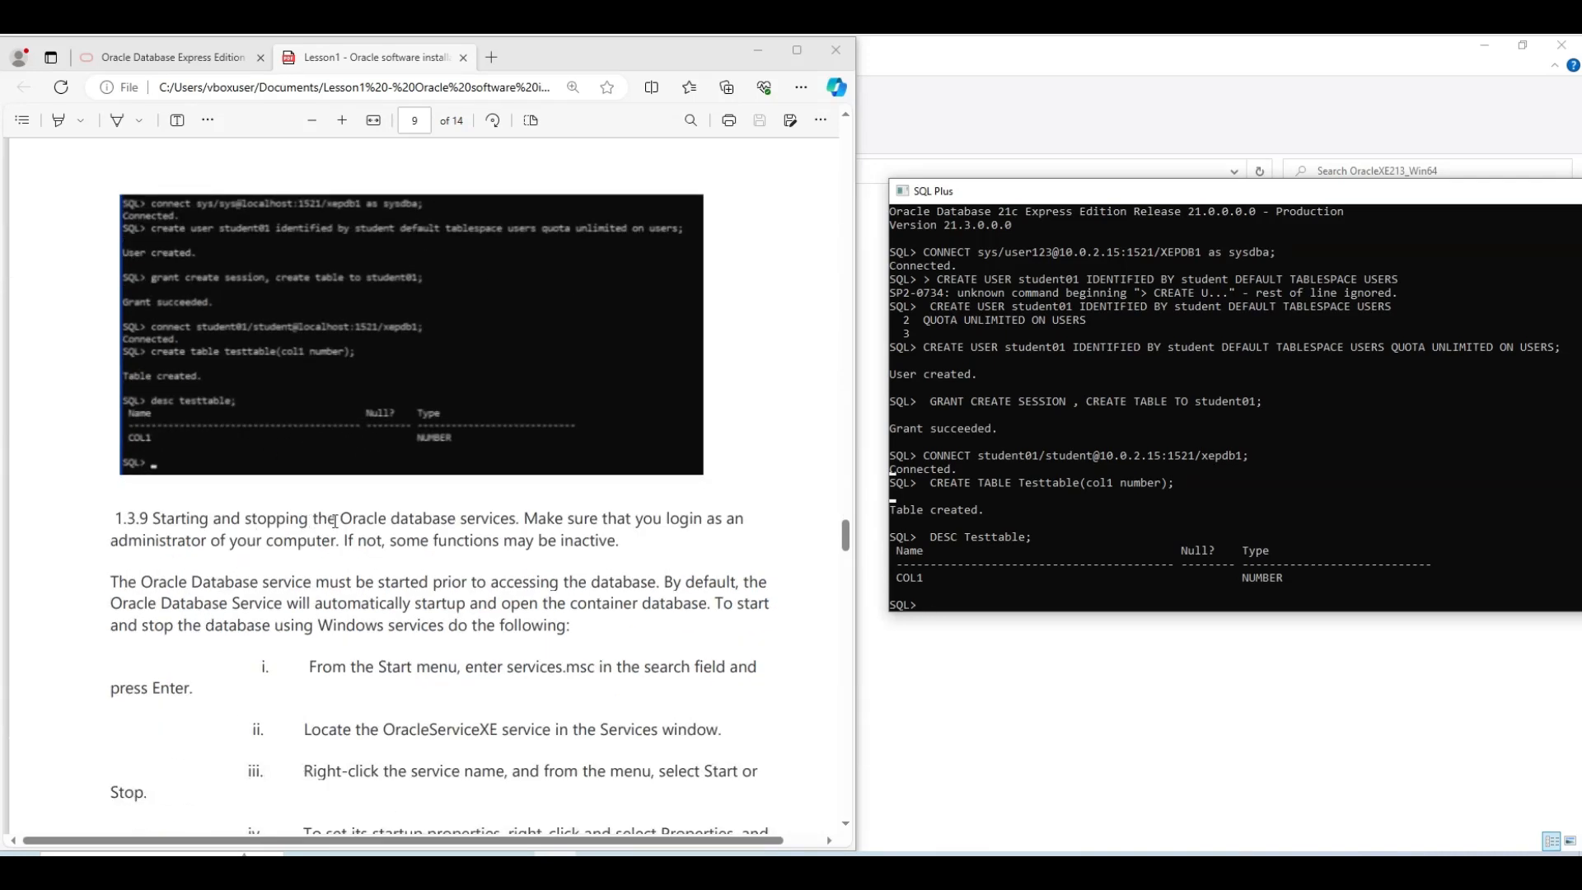
scroll(378, 527, "down", 3)
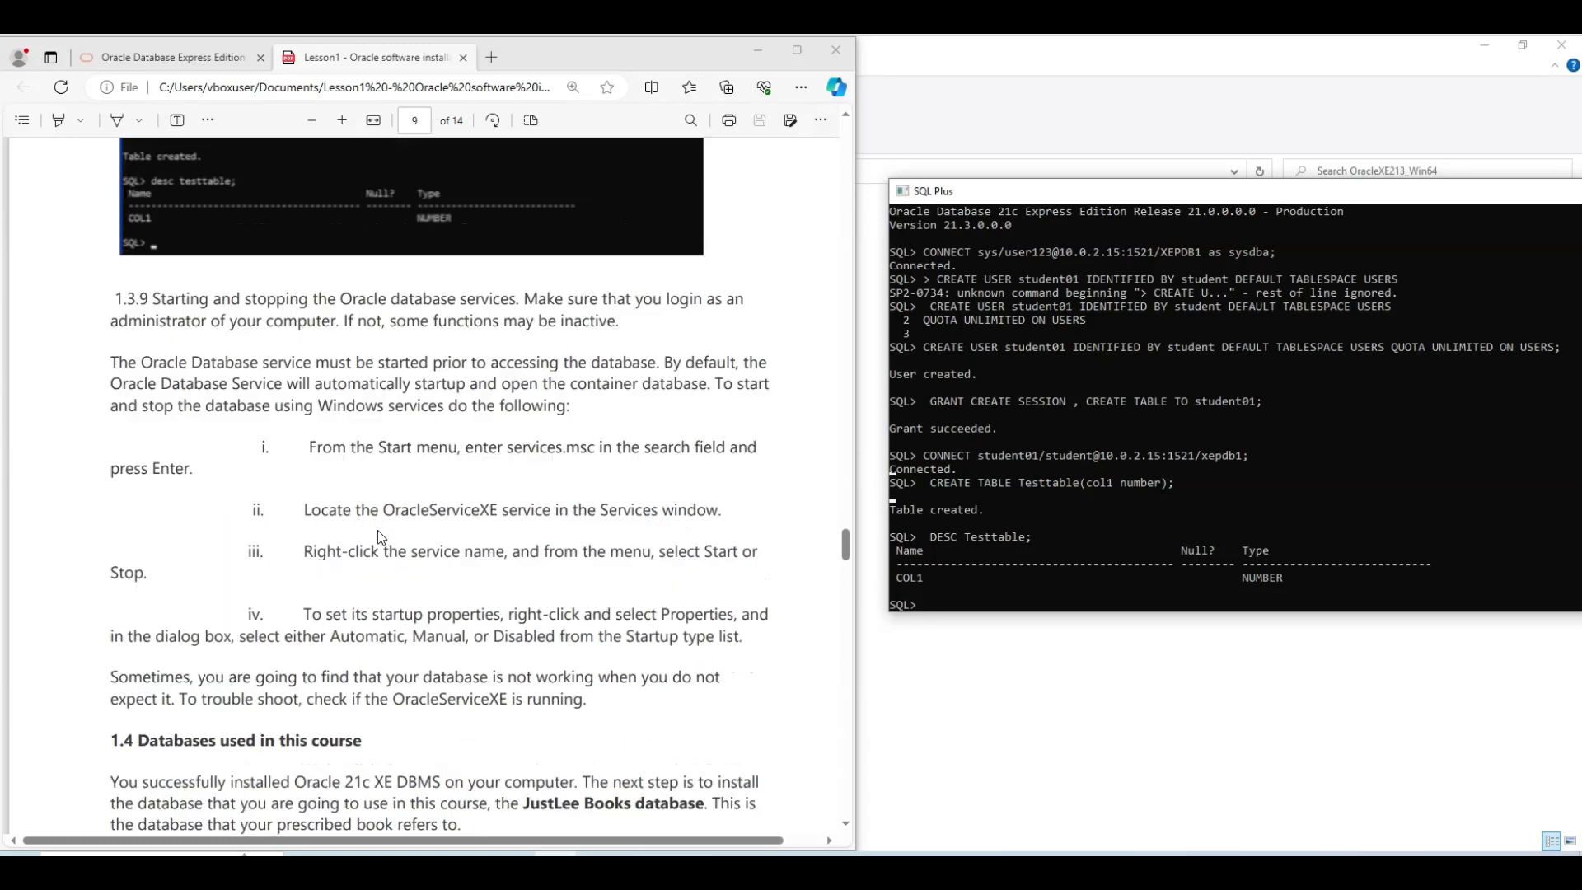
scroll(377, 530, "down", 3)
scroll(379, 531, "down", 4)
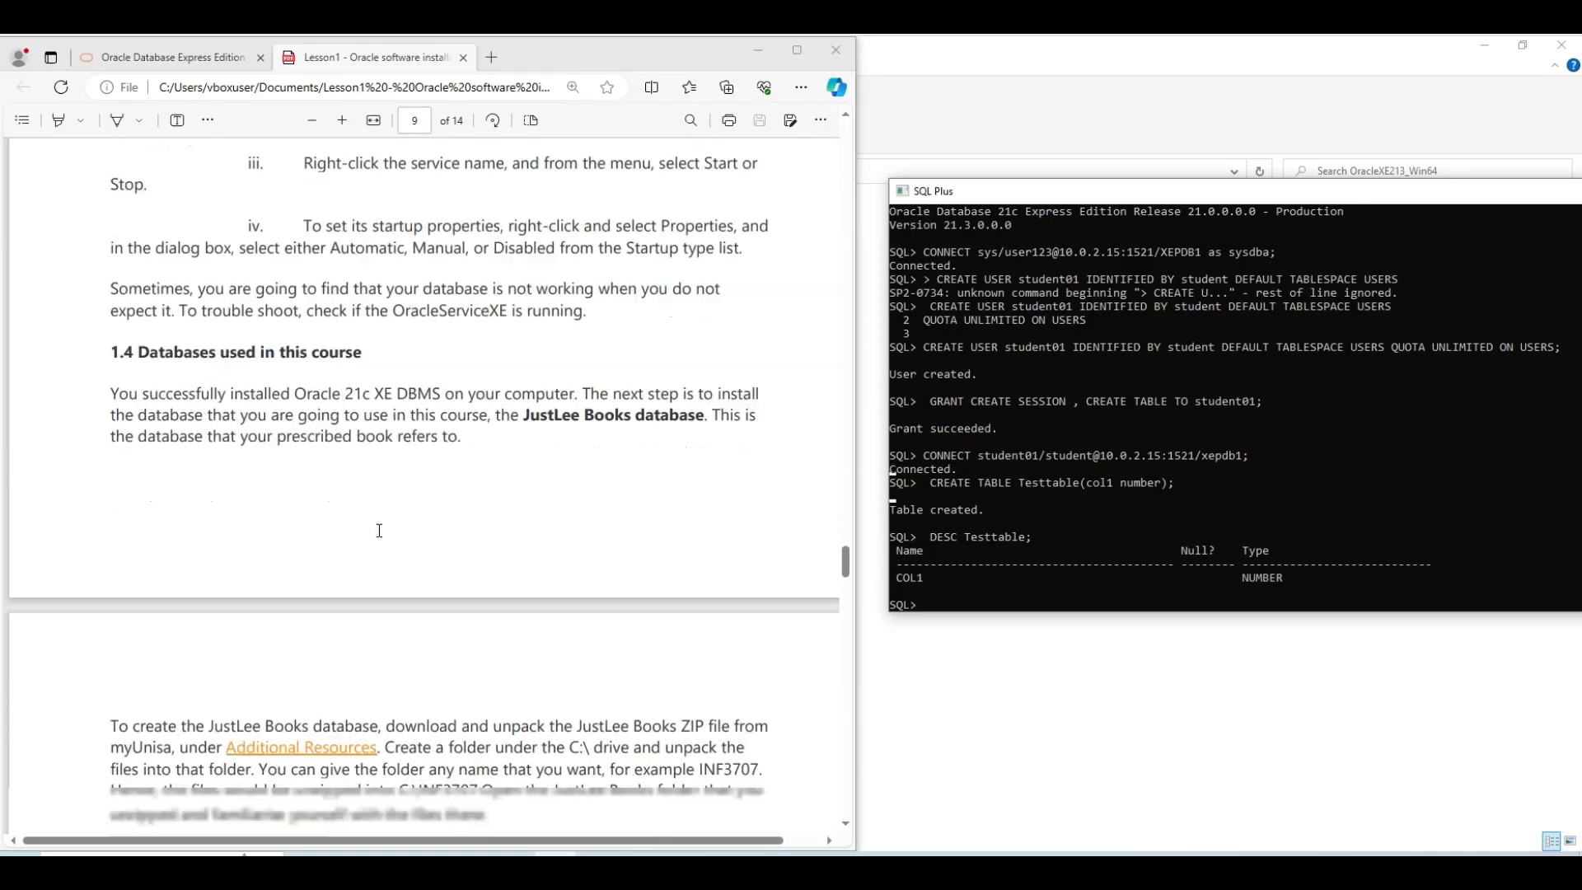
scroll(379, 531, "down", 1)
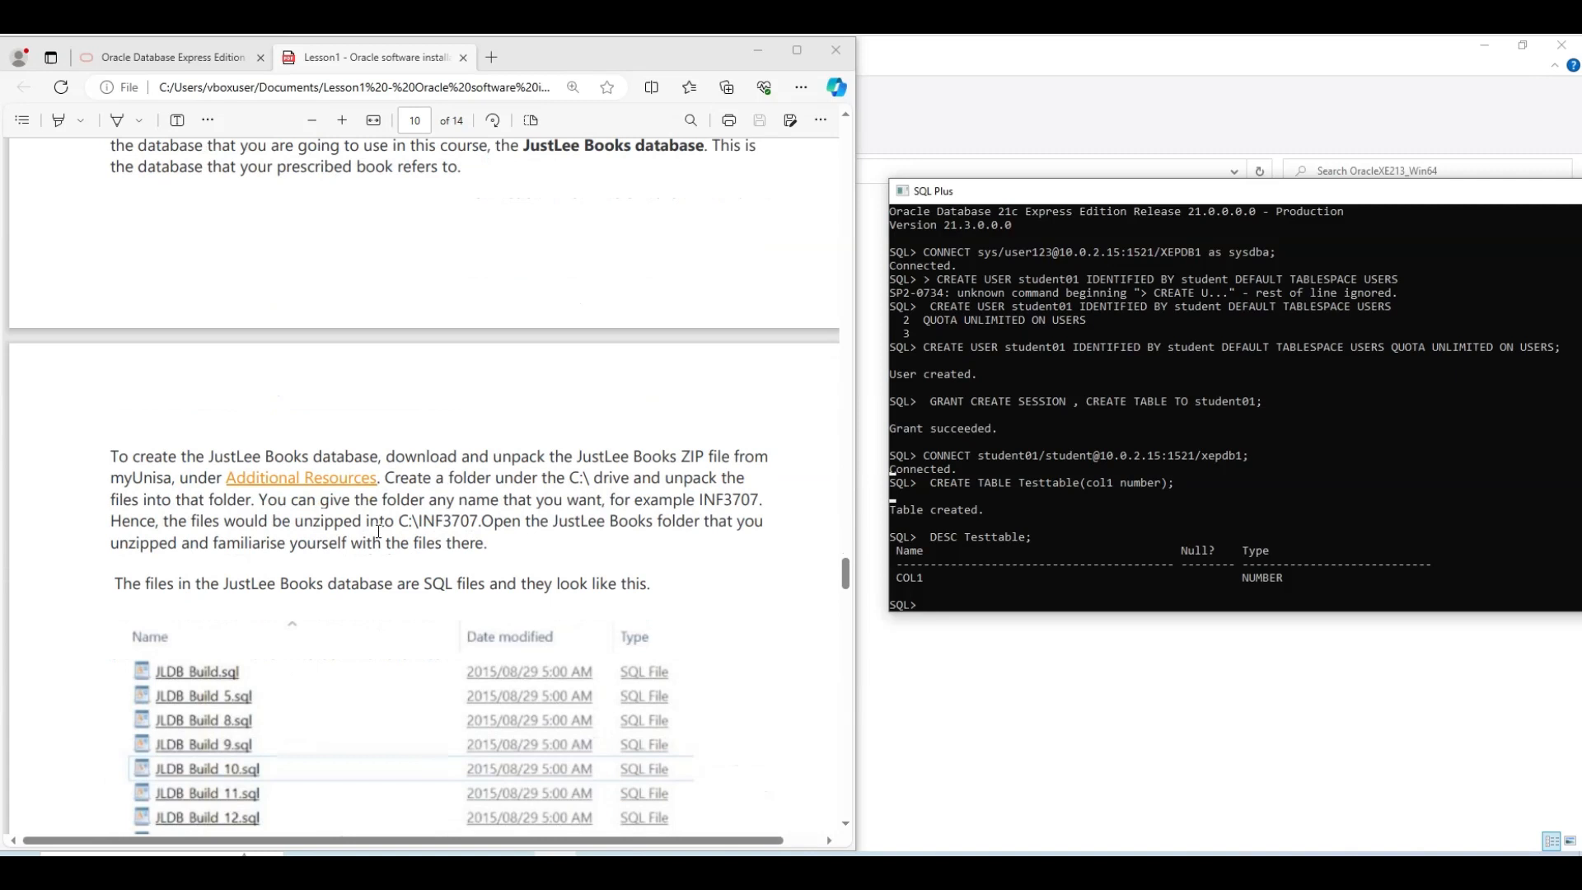